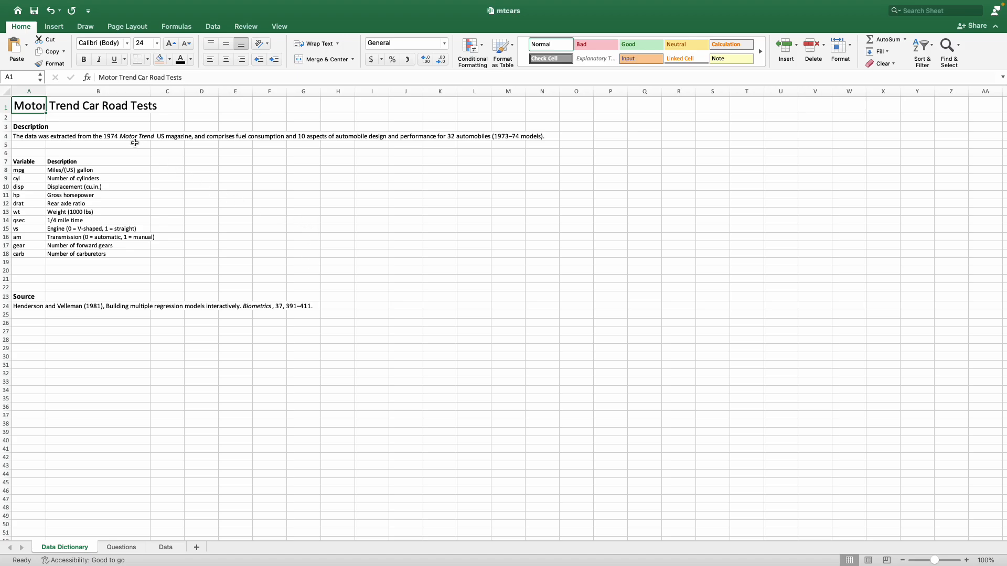
Examine the dataset title, its description and the variable definitions on the Data Dictionary sheet, including mpg and am
drag(32, 106, 76, 106)
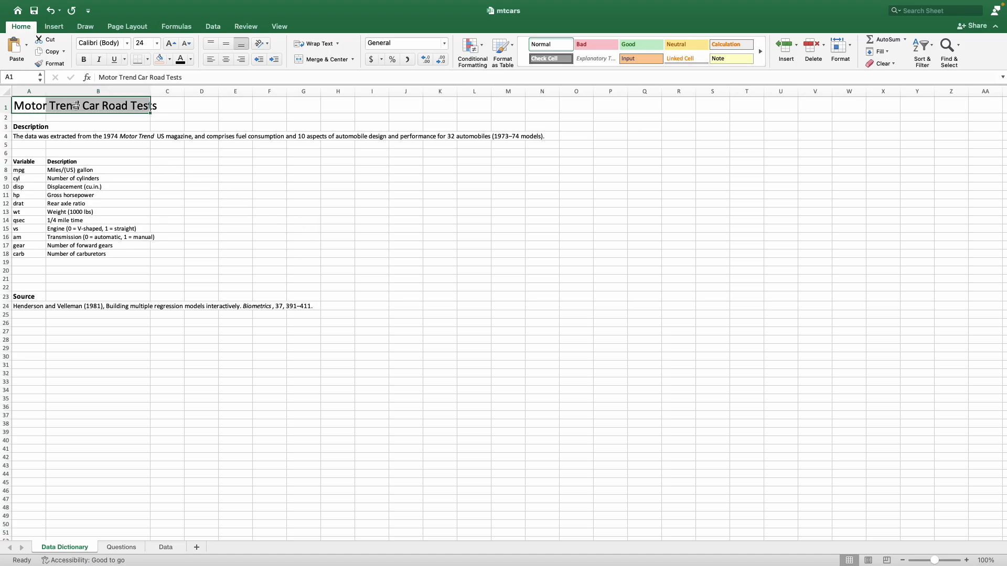
click(30, 135)
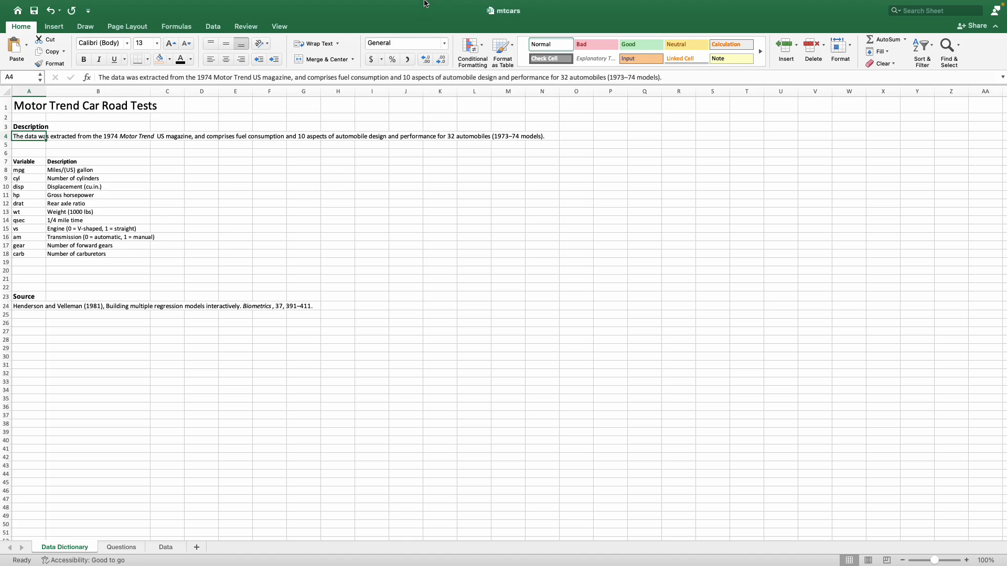
mouse_move(424, 4)
click(967, 561)
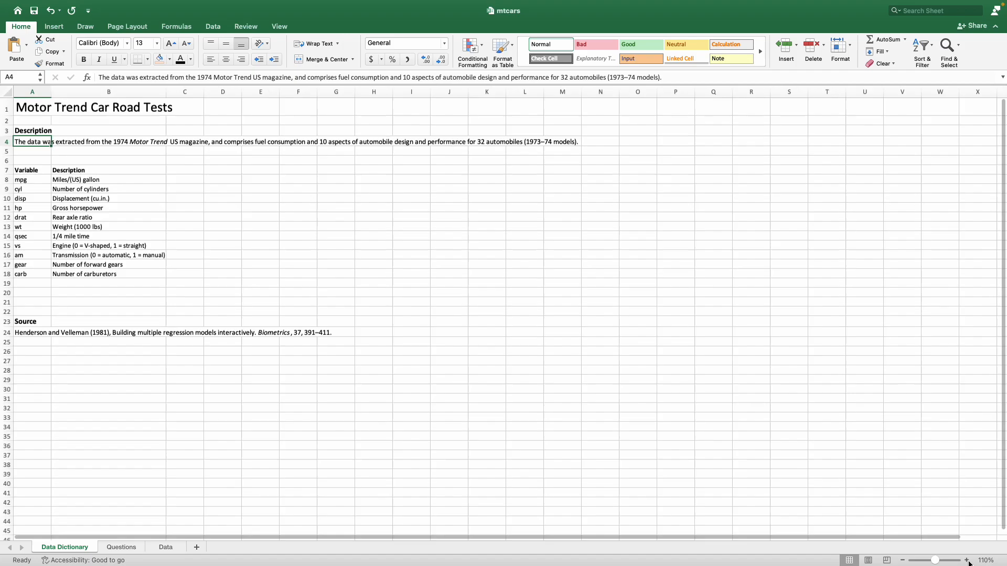
click(967, 561)
drag(31, 177, 33, 285)
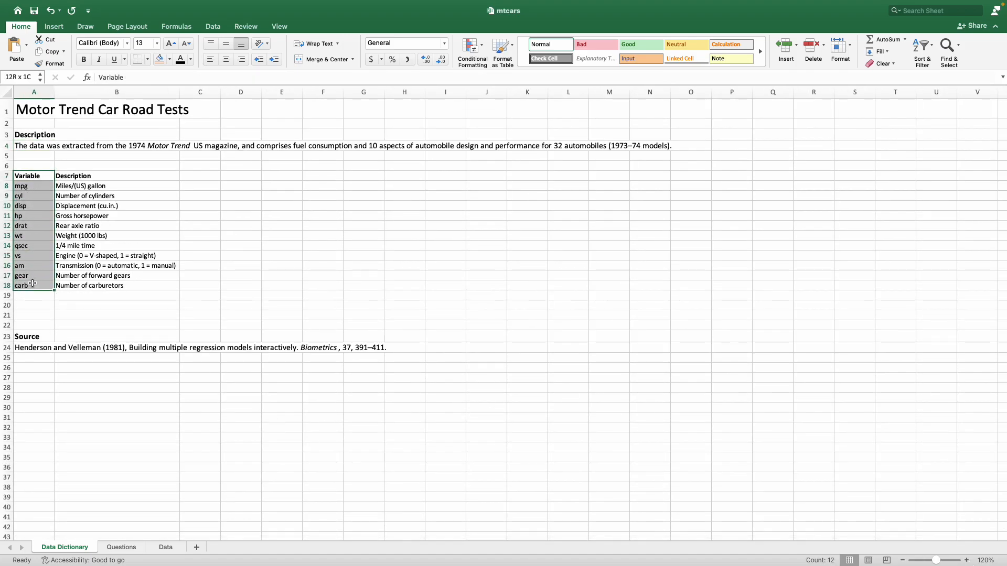
drag(116, 177, 116, 287)
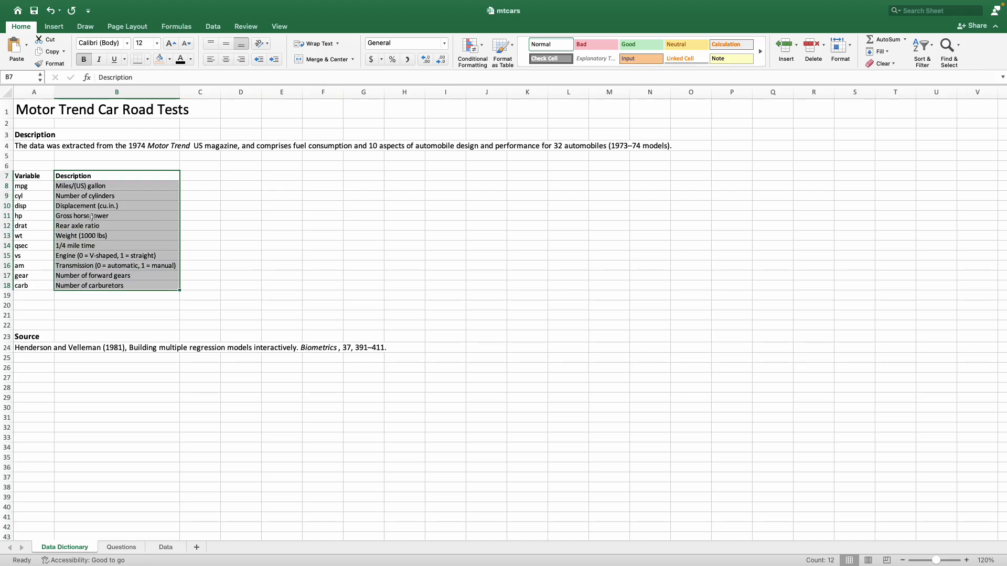
drag(23, 187, 82, 188)
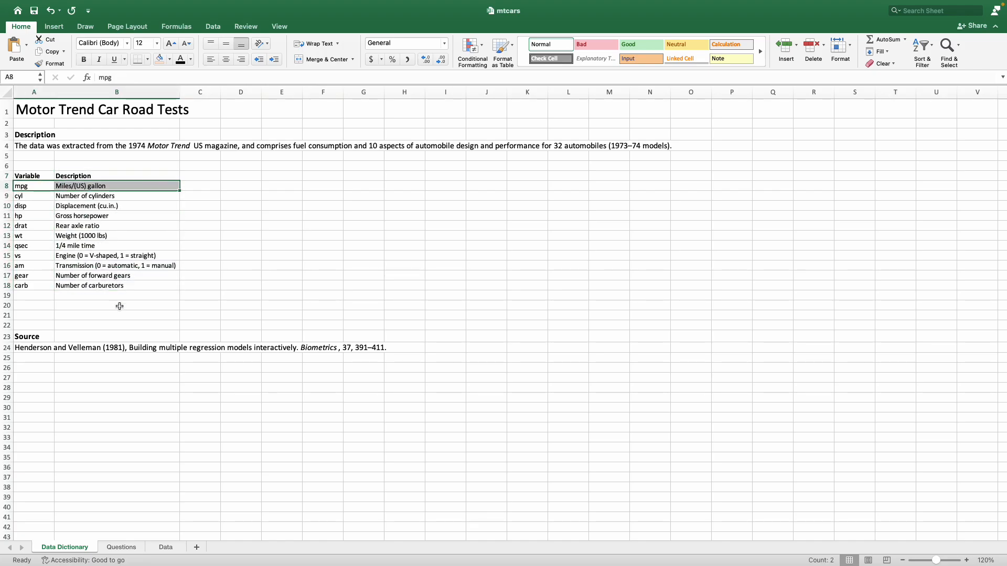
drag(33, 265, 58, 265)
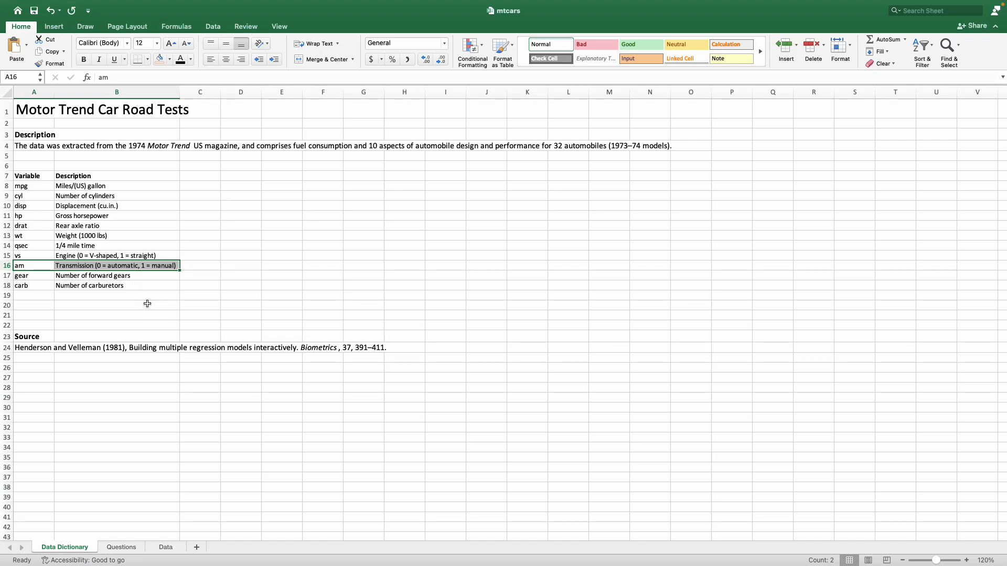
Examine the car model, mpg and am columns on the Data sheet
click(165, 547)
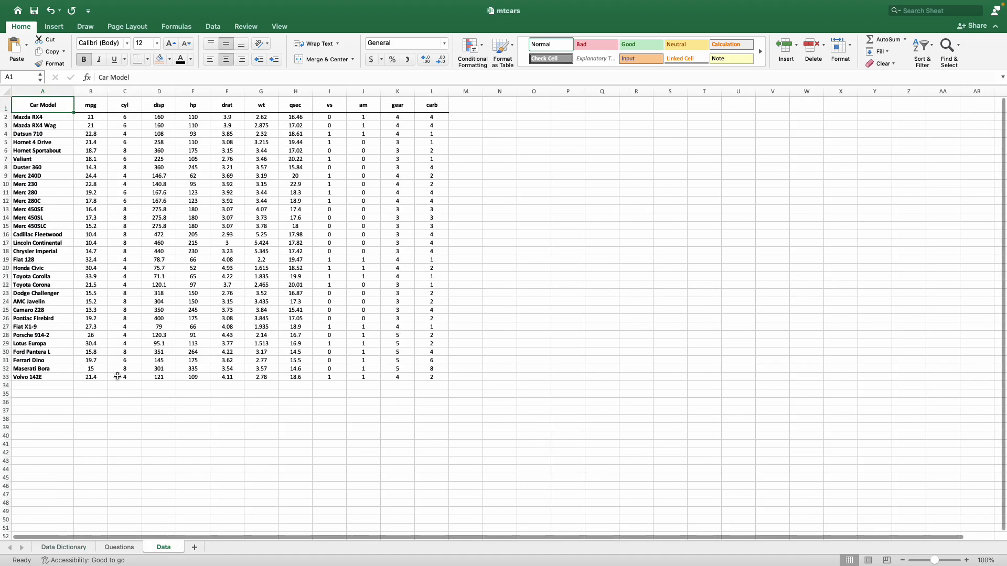
drag(52, 105, 46, 360)
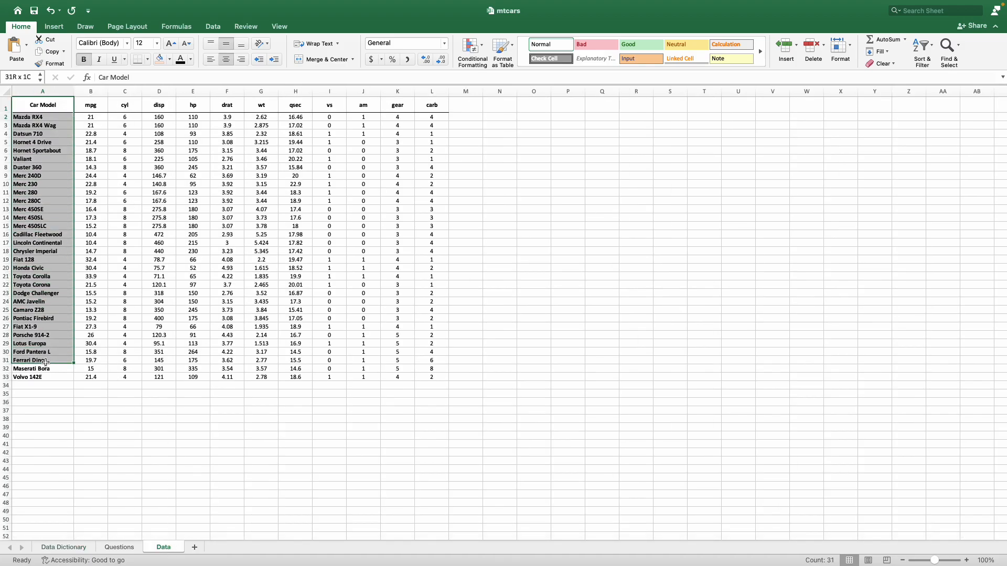
click(159, 226)
click(98, 105)
drag(98, 105, 93, 393)
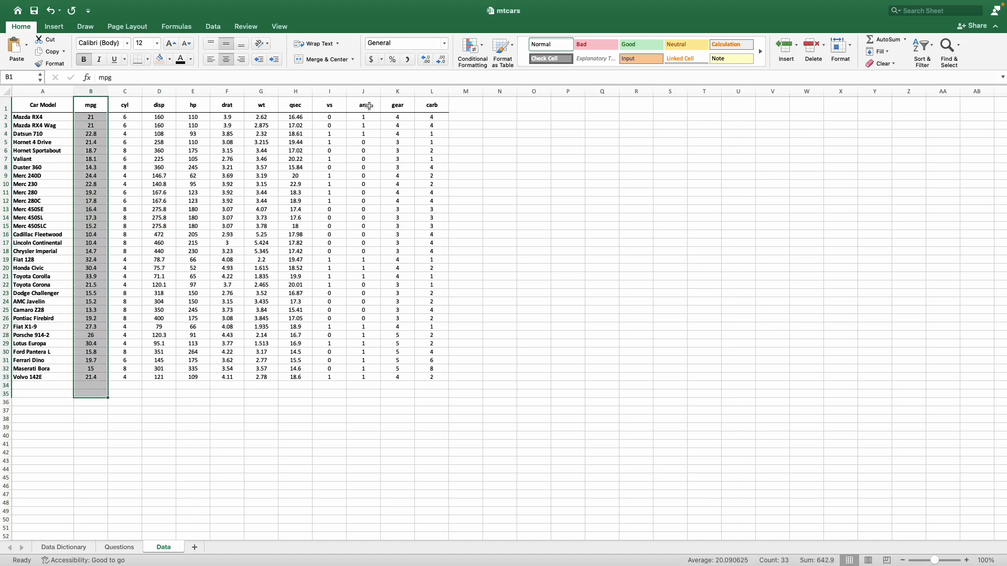
click(370, 105)
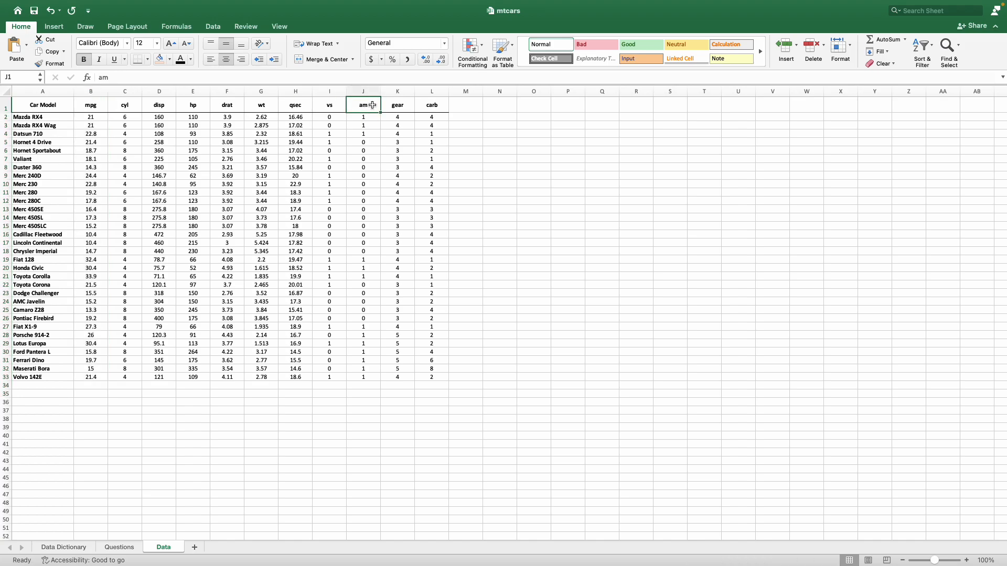
drag(371, 107, 371, 379)
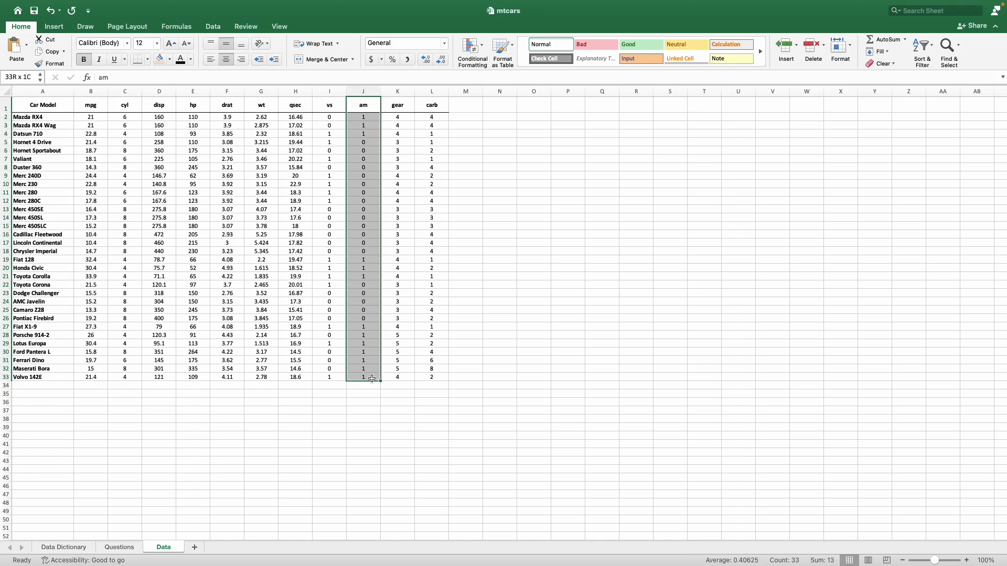
click(58, 104)
Review the Data Dictionary sheet again, and look through the full list of car models on the Data sheet
click(64, 548)
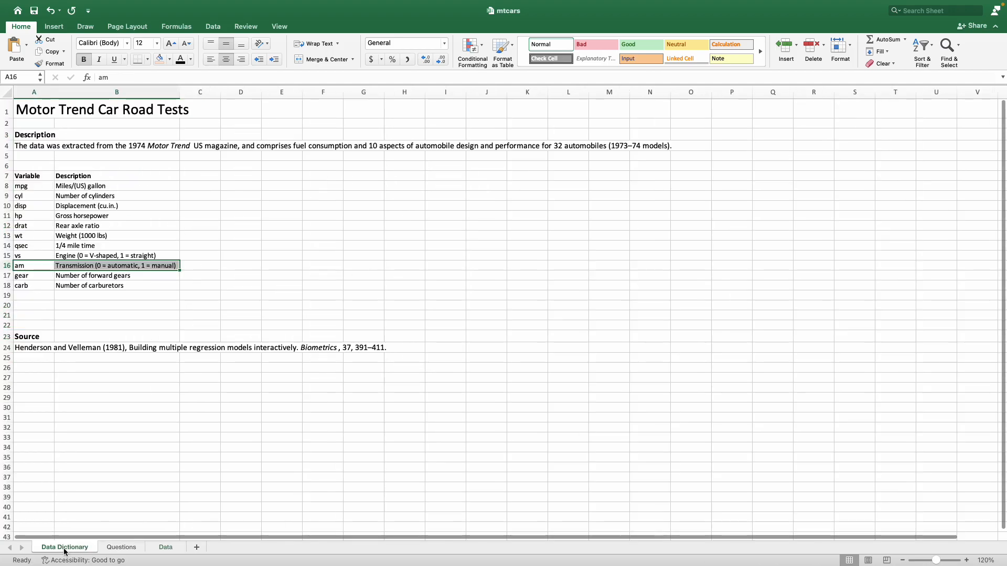
click(209, 449)
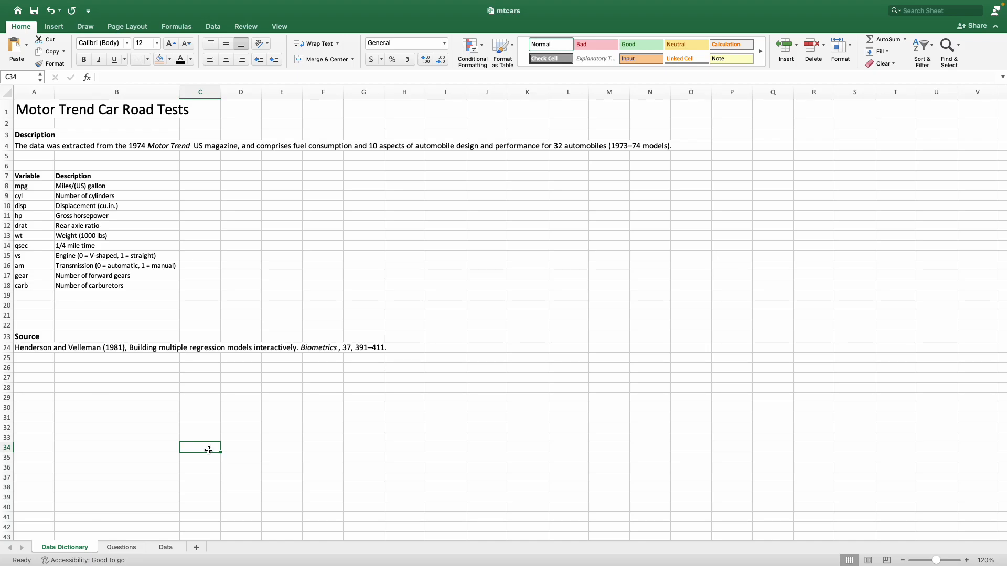
click(166, 547)
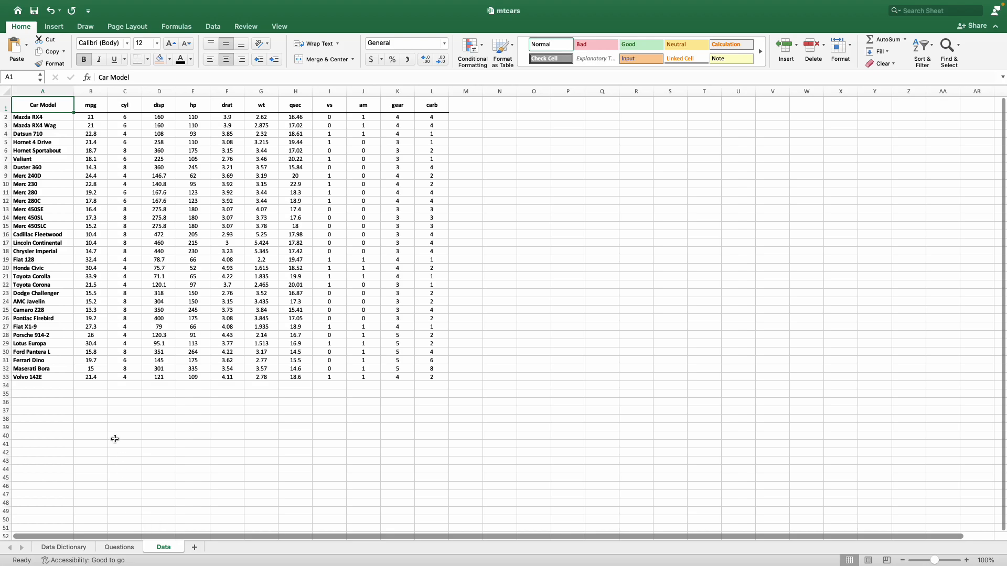
drag(33, 378, 63, 118)
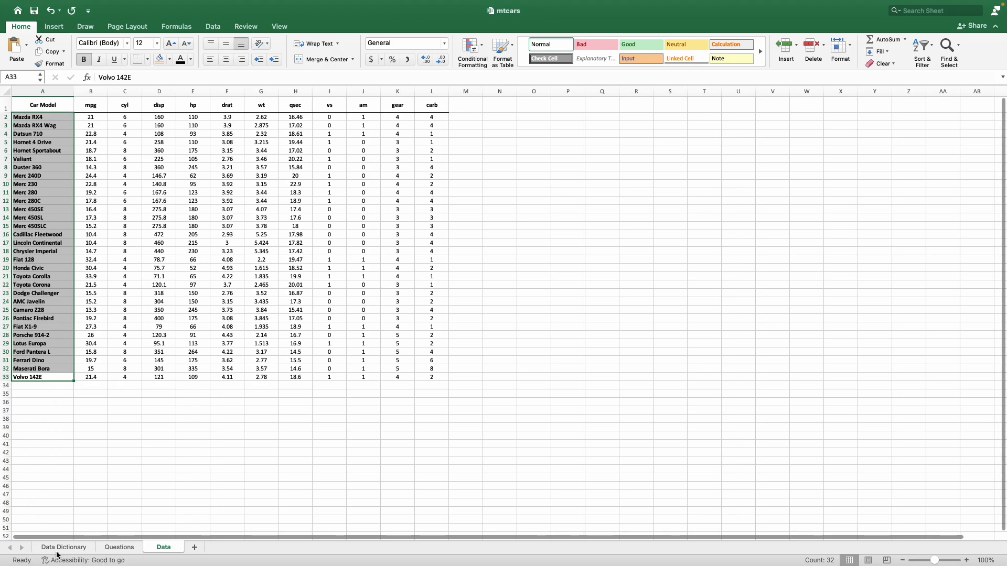
Read the questions on the Questions sheet, focusing on question 1 about the proportion of manual transmission vehicles
click(59, 549)
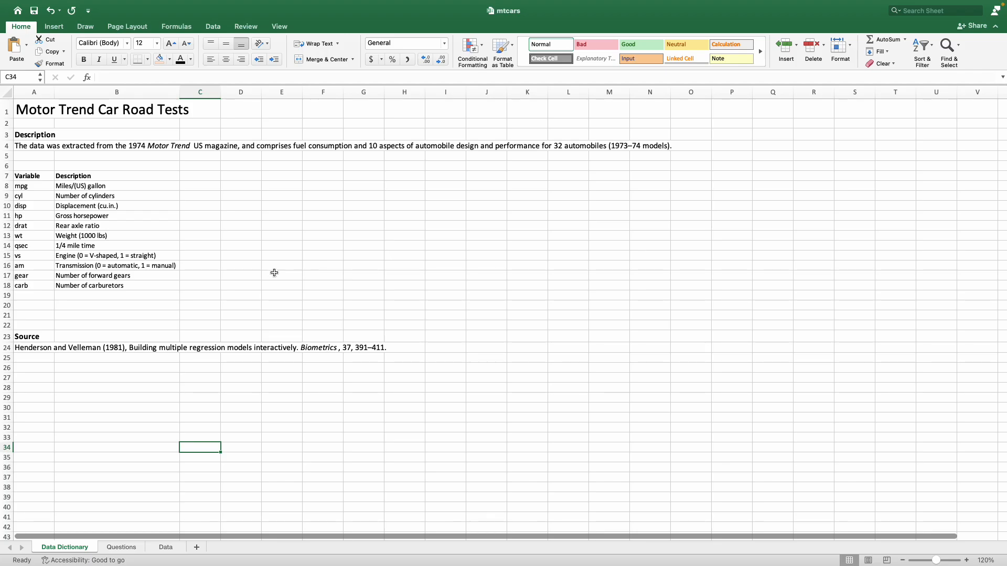
click(120, 548)
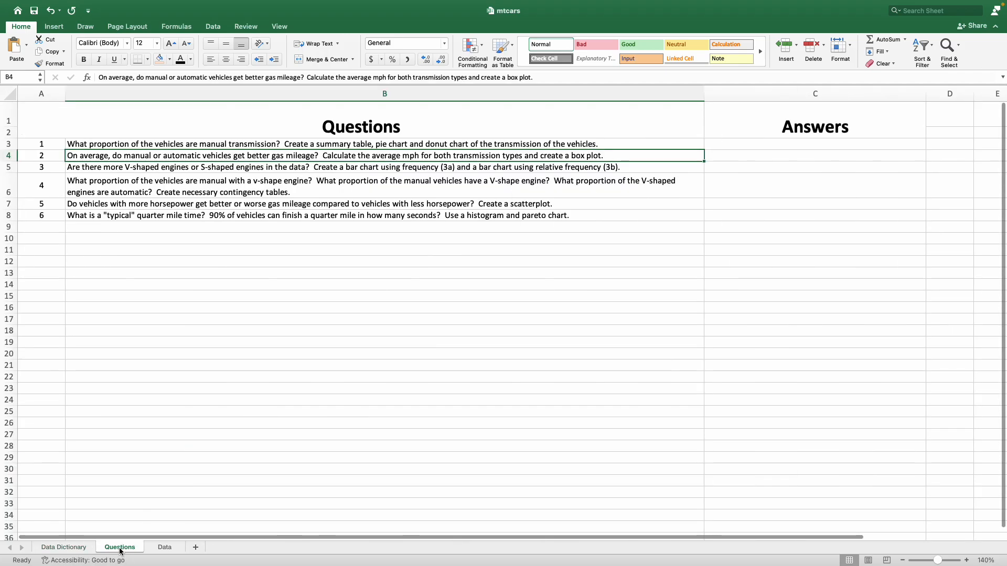
click(204, 319)
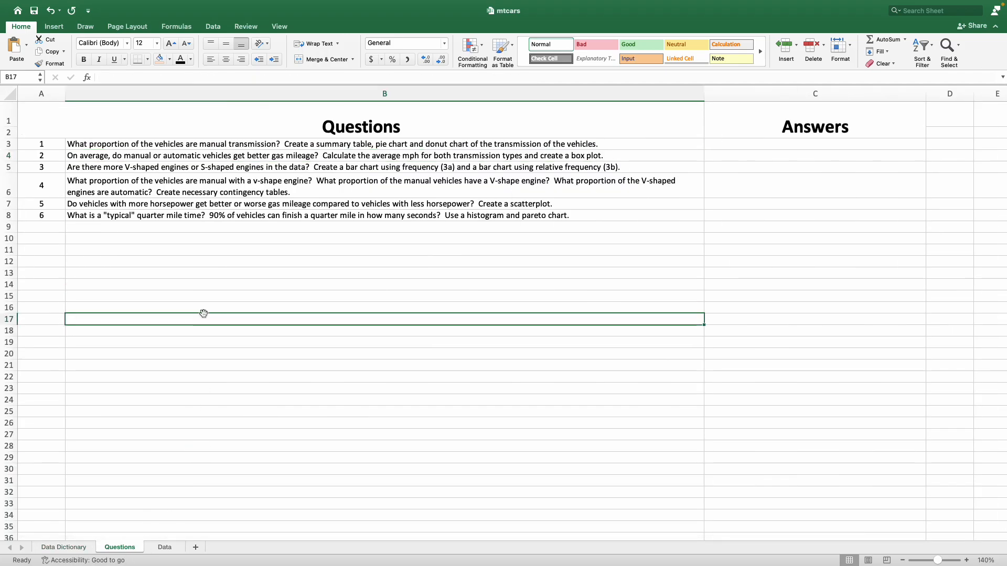
click(92, 140)
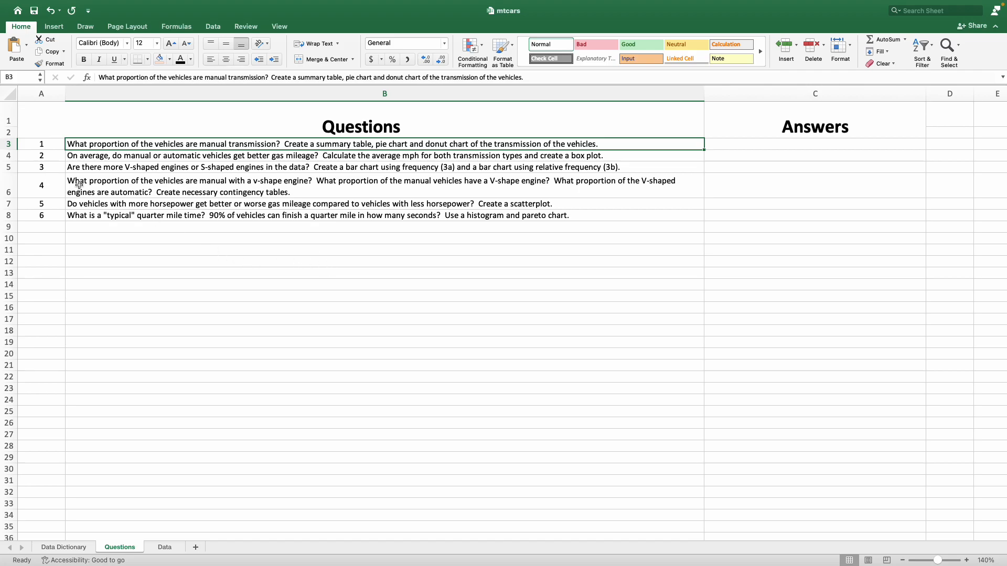
Add filters to the header row of the Data sheet
click(64, 547)
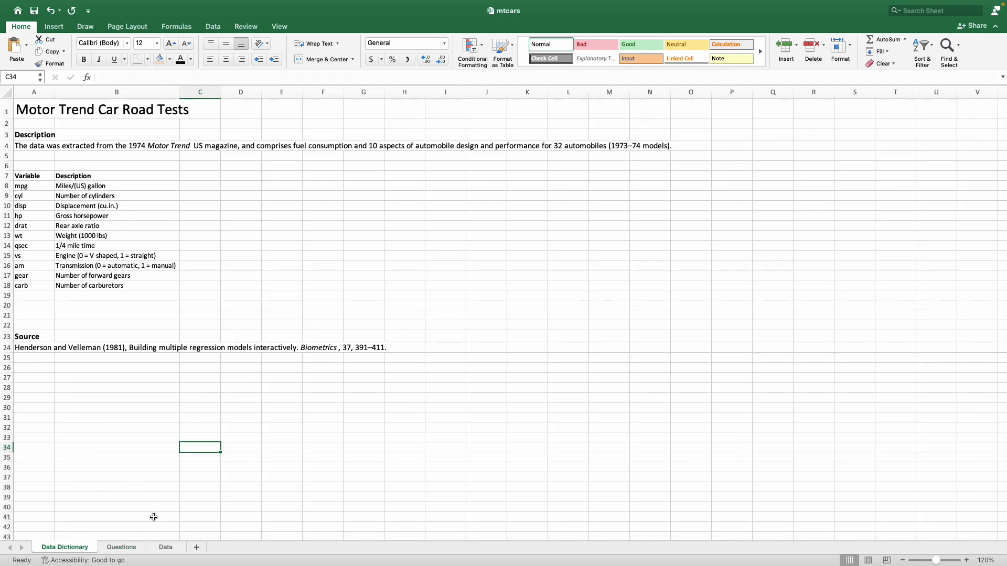
click(165, 547)
click(173, 458)
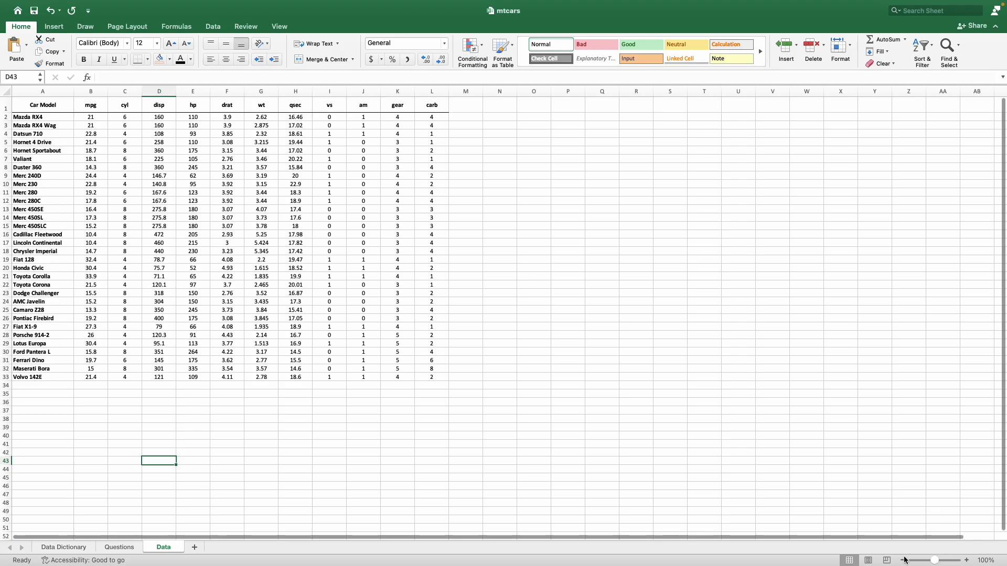
click(967, 561)
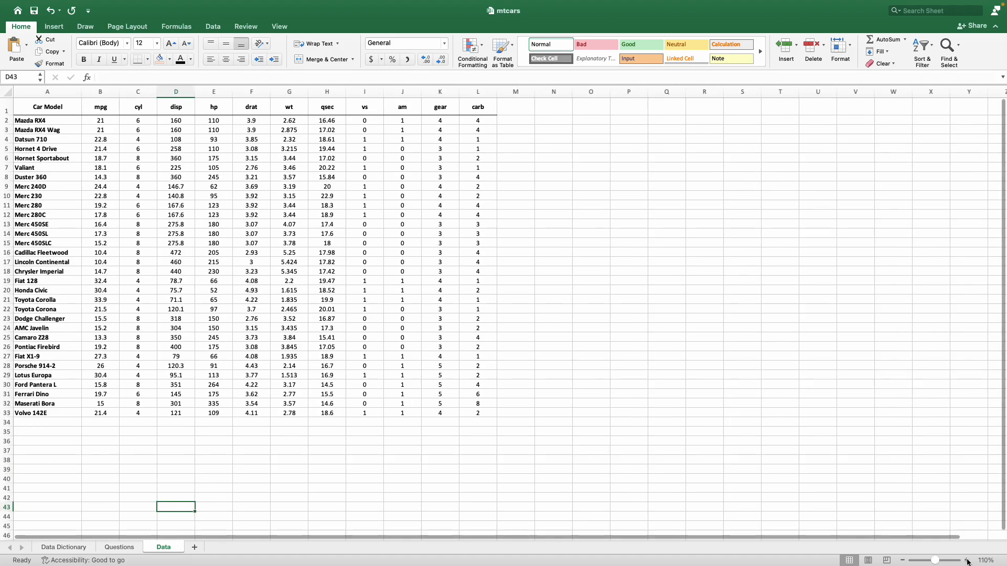
click(967, 561)
click(967, 561)
scroll(675, 449, up, 3)
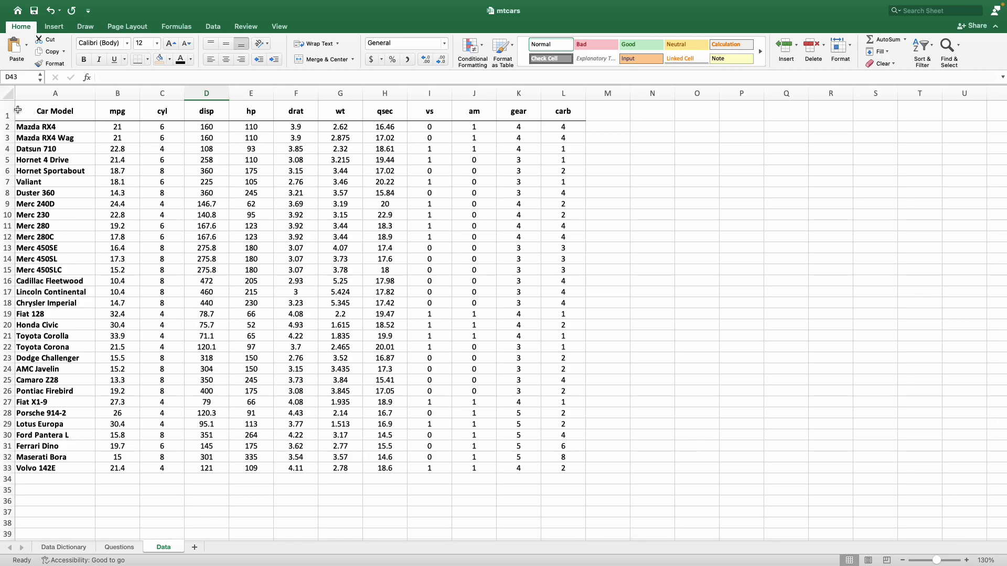
click(8, 112)
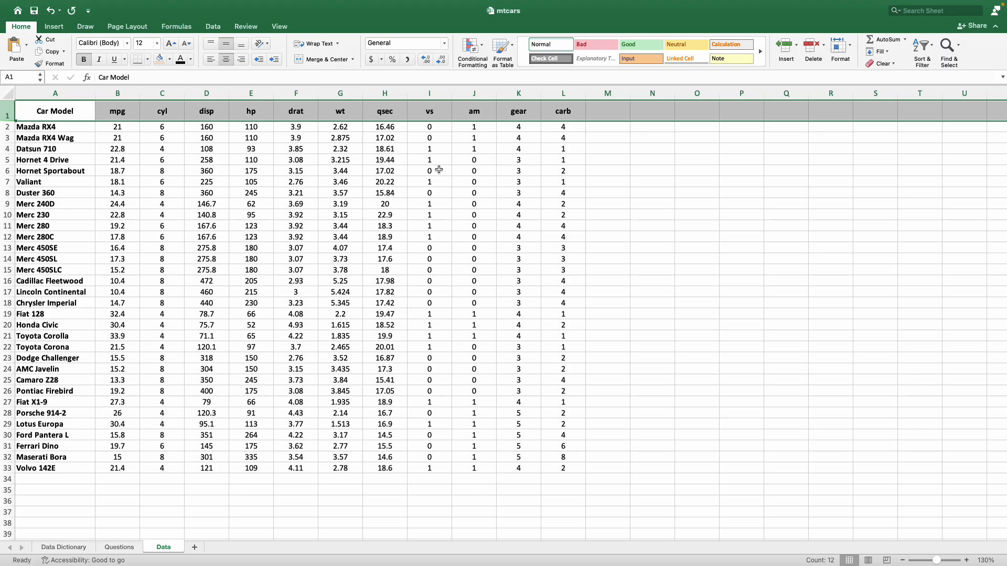
click(922, 50)
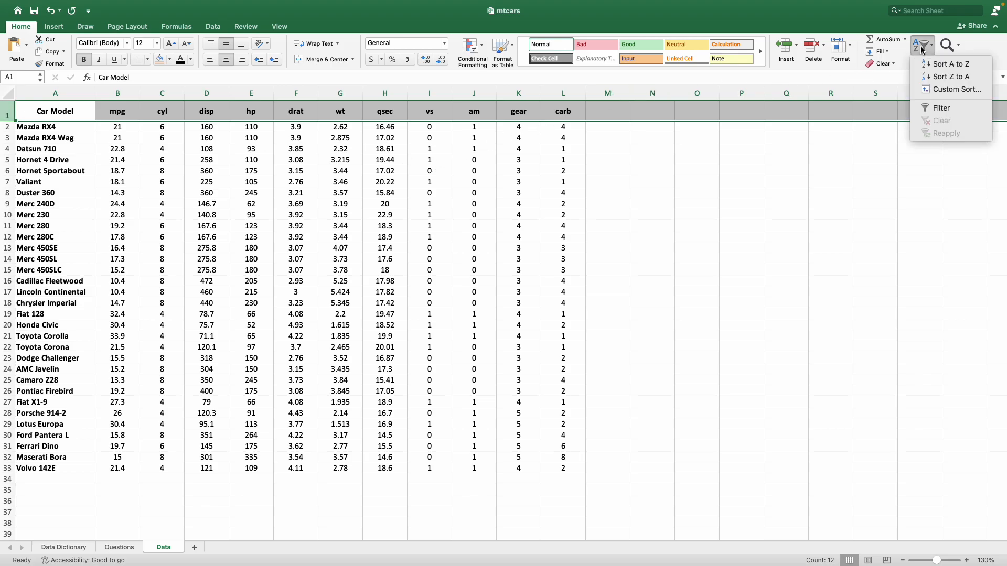
click(943, 106)
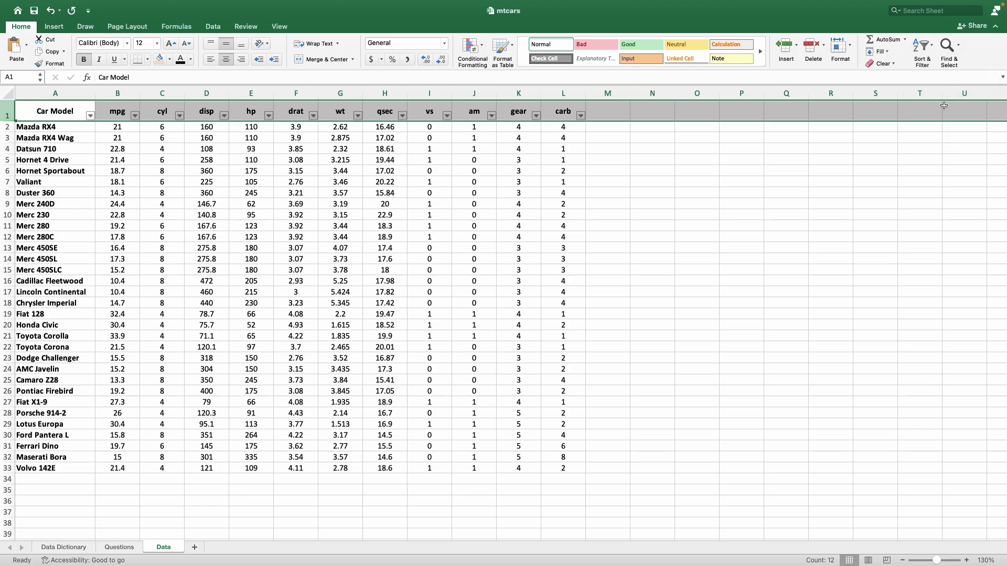
click(673, 221)
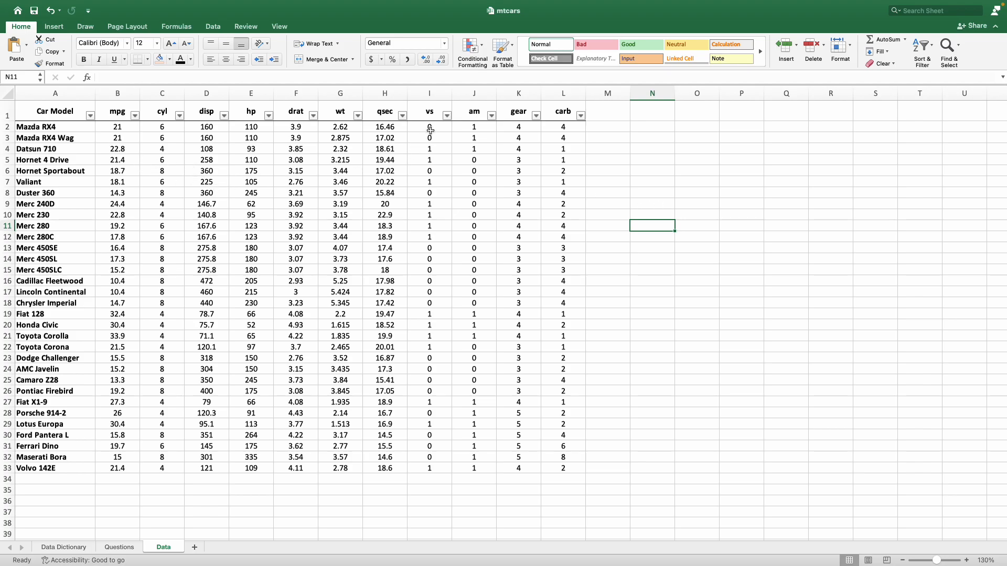
Filter the am column to show only vehicles with value 0 and look over the filtered values
click(491, 116)
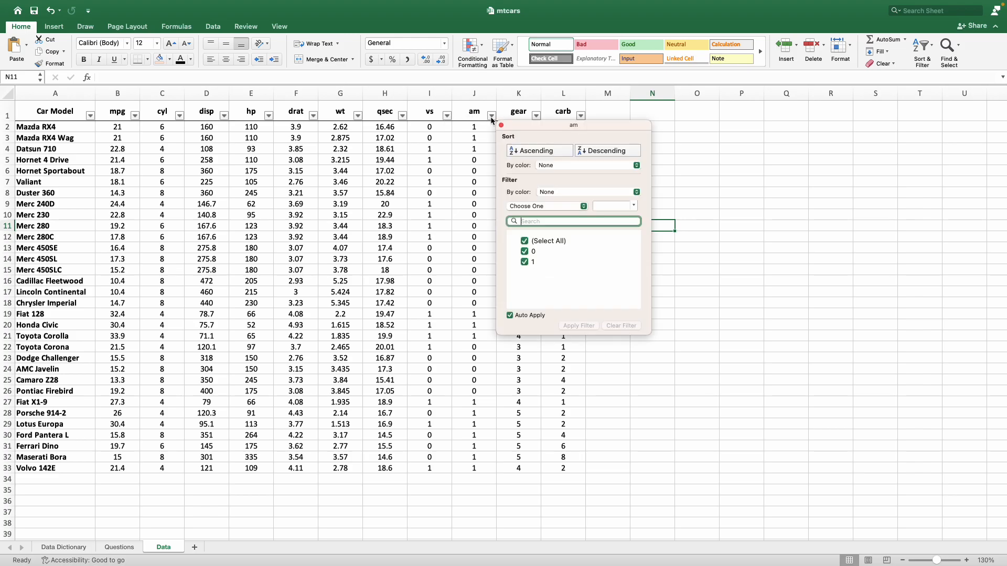
click(524, 262)
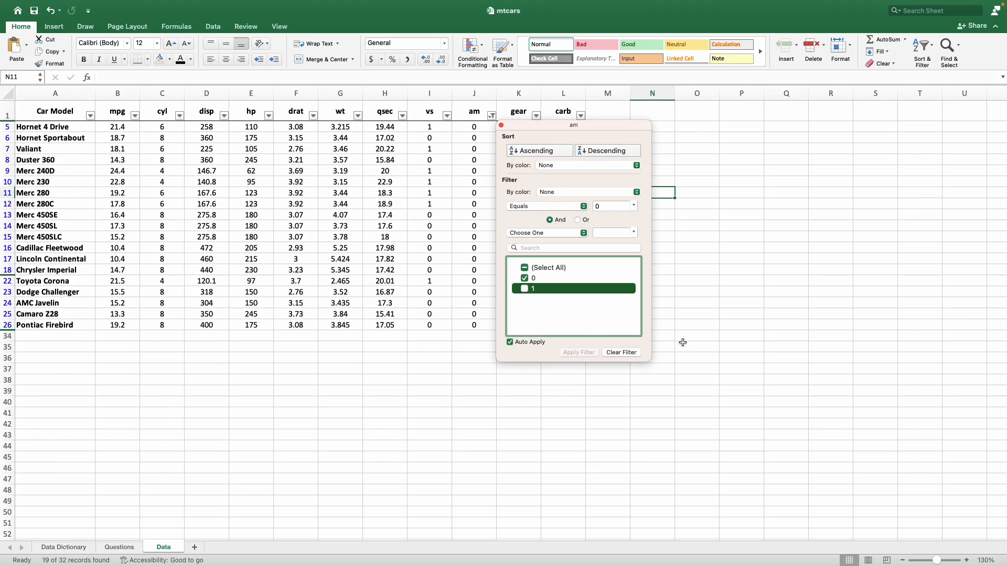
click(695, 339)
click(480, 127)
drag(479, 127, 489, 326)
click(518, 215)
Switch the am column filter to show only vehicles with value 1 and look over the filtered rows
click(492, 116)
click(525, 279)
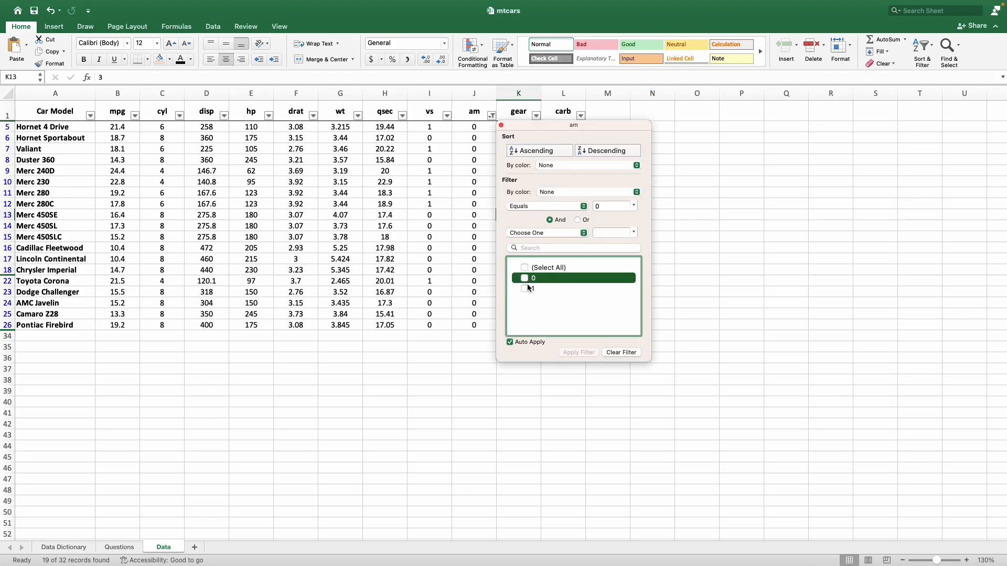
click(525, 289)
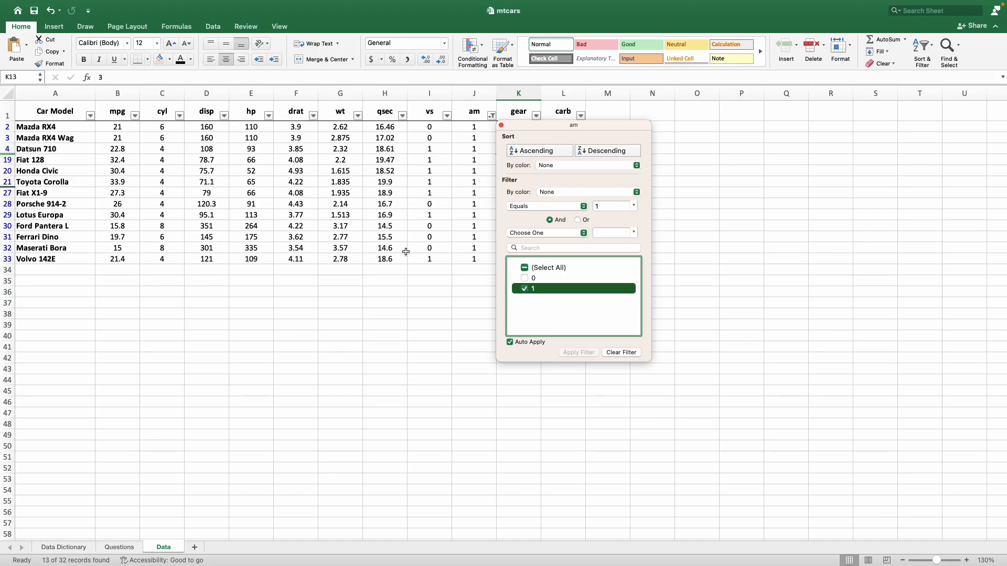
click(407, 251)
drag(71, 127, 579, 257)
click(548, 332)
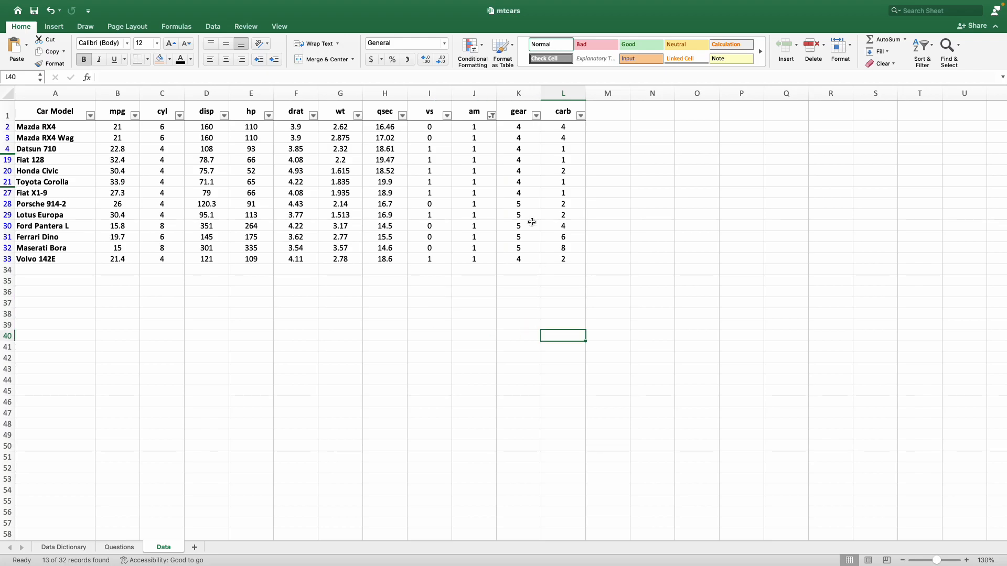
Include value 0 in the am column filter again alongside value 1, showing every vehicle
click(491, 117)
click(531, 279)
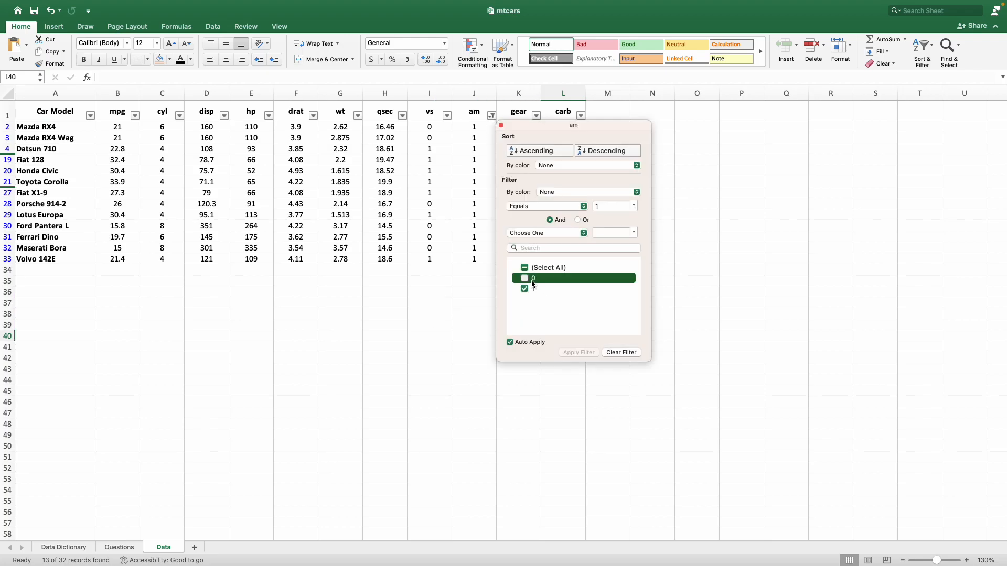
click(747, 412)
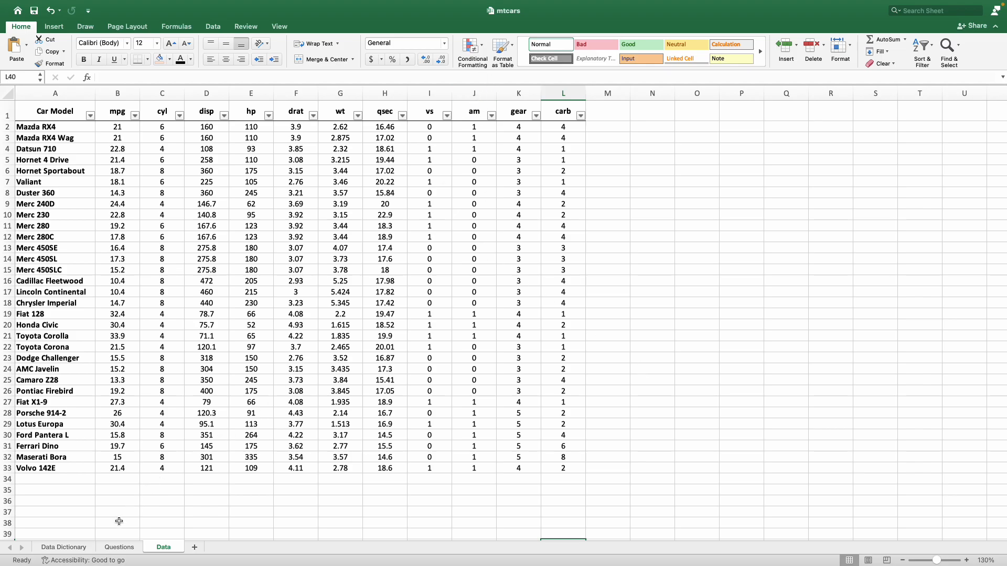
Reread the first question on the Questions sheet and review the am column on the Data sheet
click(108, 548)
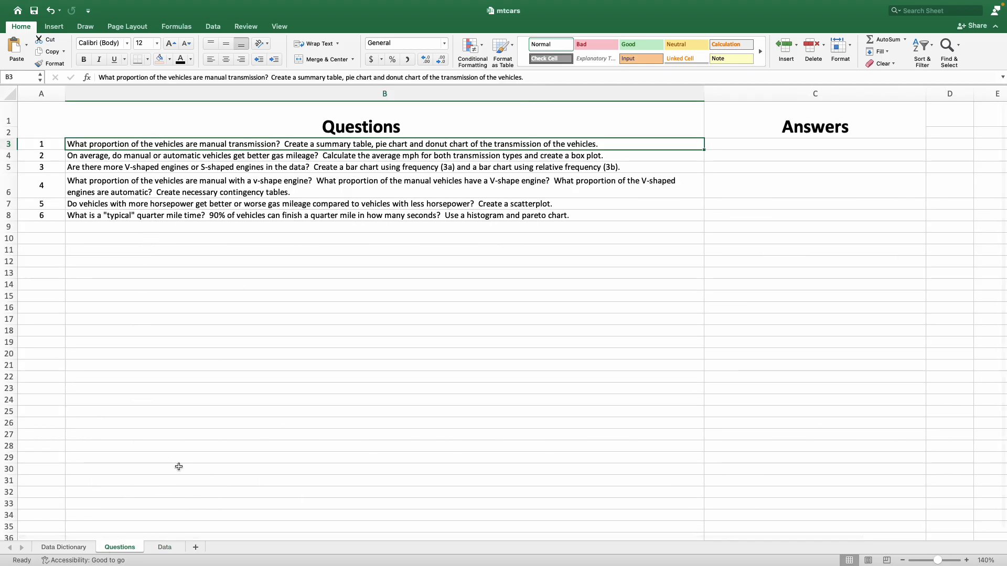
click(165, 548)
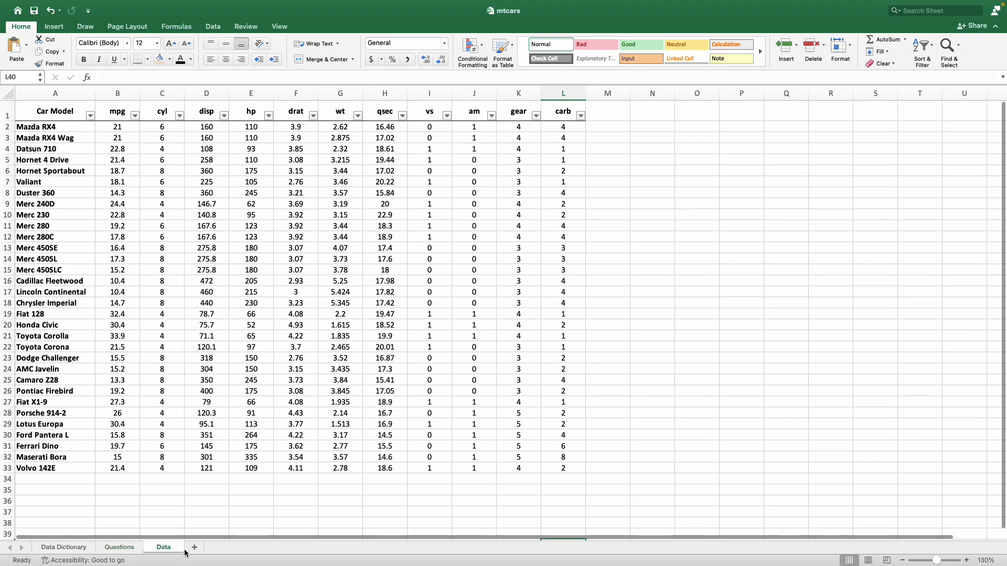
drag(474, 112, 473, 469)
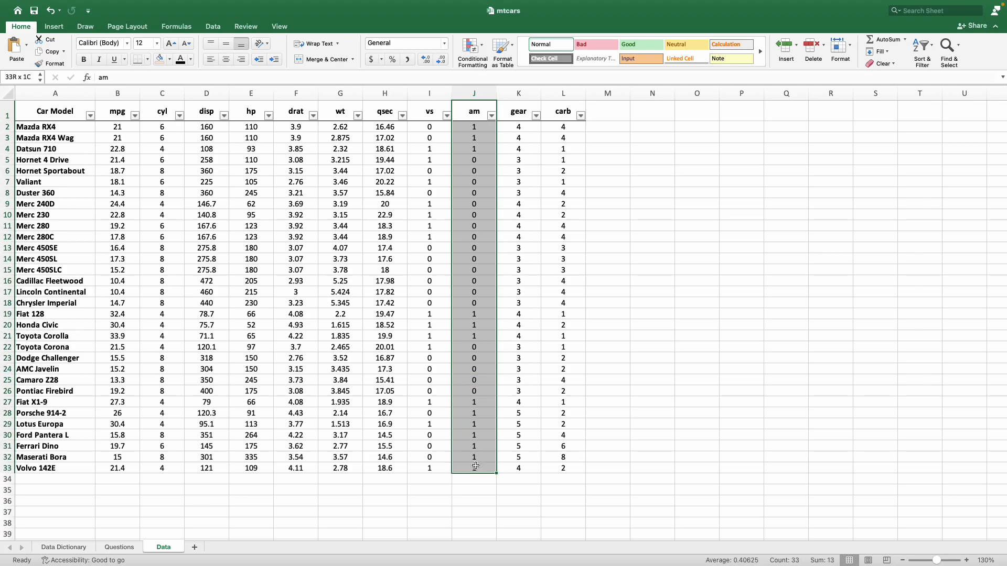
click(556, 169)
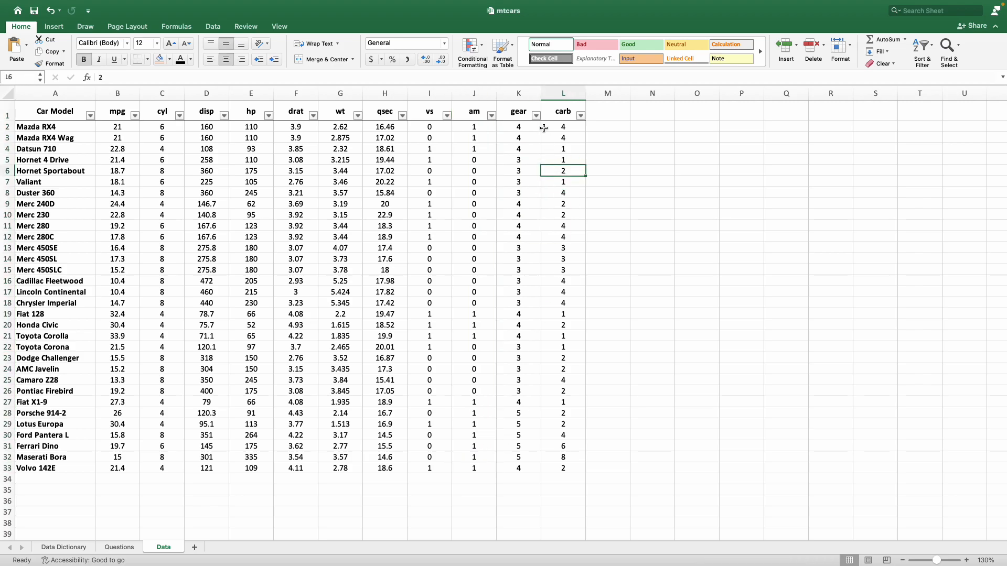
Insert a blank column between the am and gear columns of the Data sheet
click(513, 93)
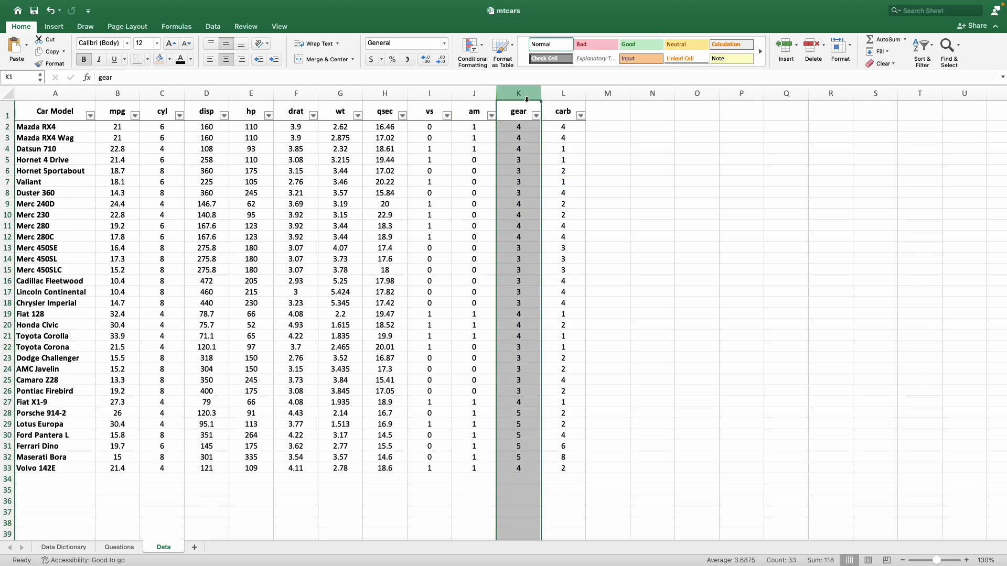
right_click(513, 96)
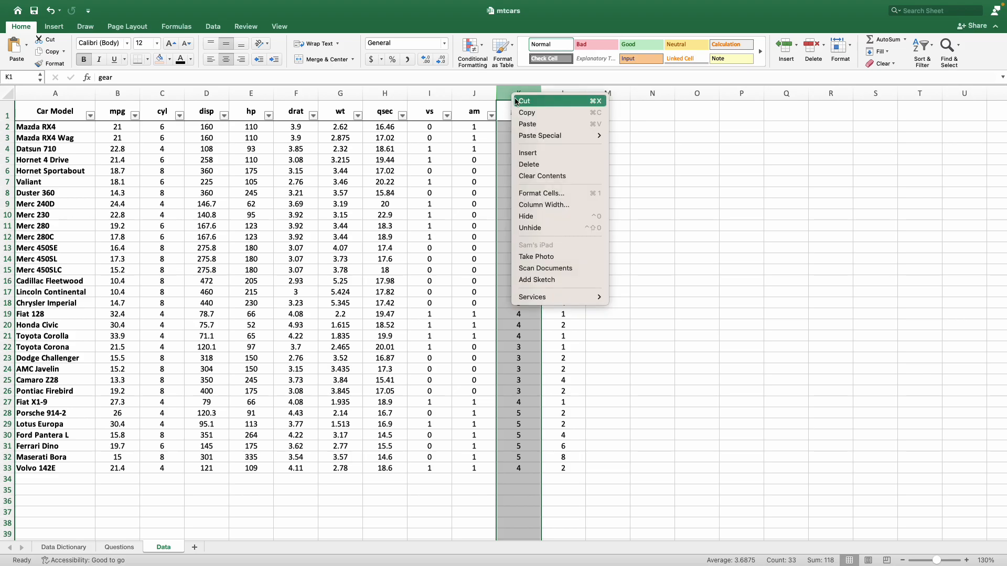
click(530, 152)
click(531, 159)
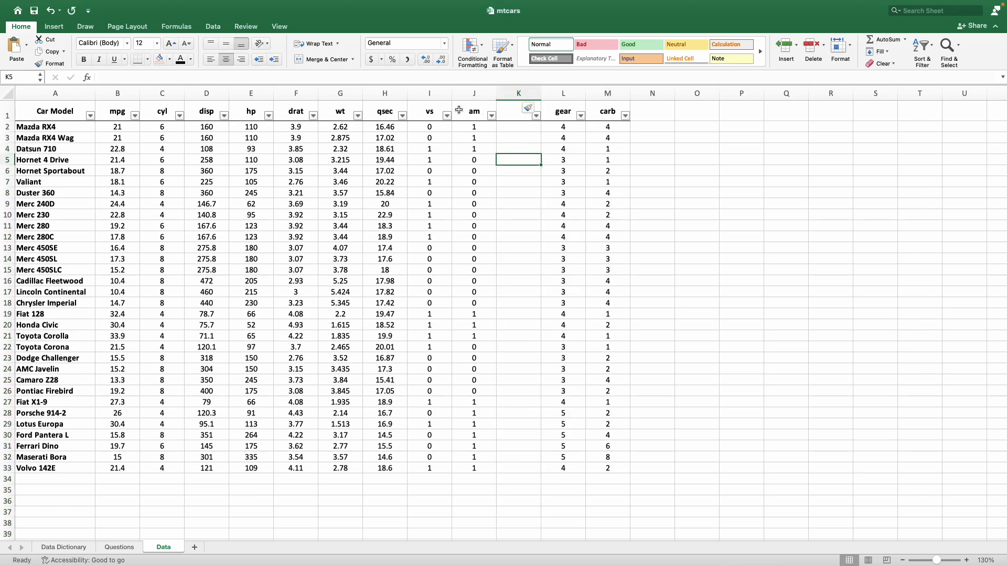
Enter the header Transmission in K1 and fit the column's width to it
click(505, 111)
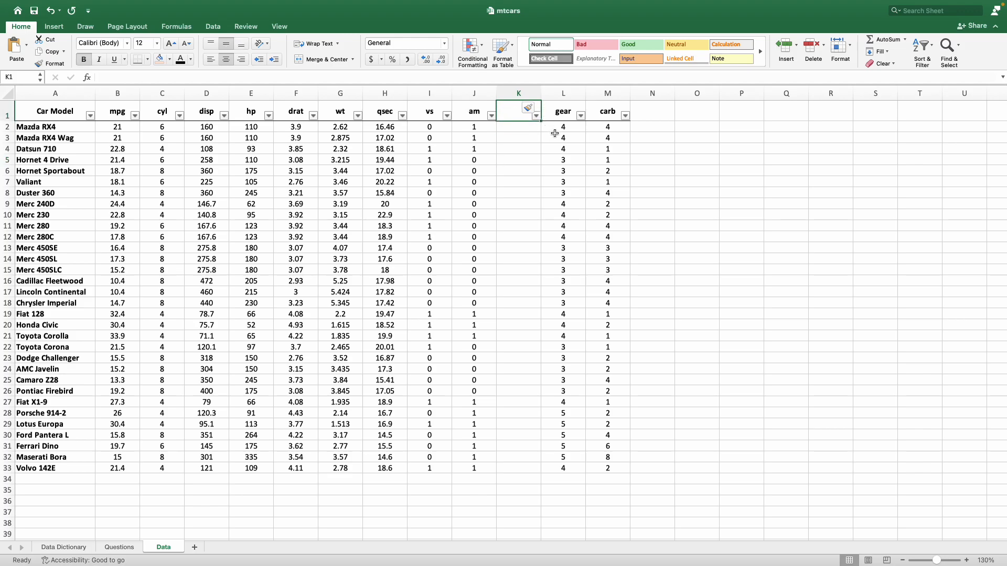
text(Transmission)
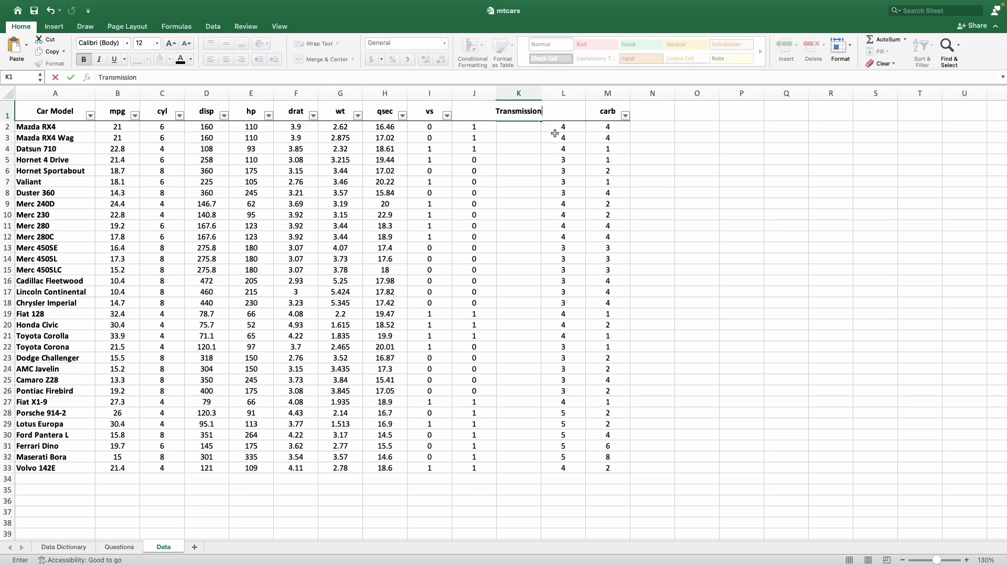
key(Return)
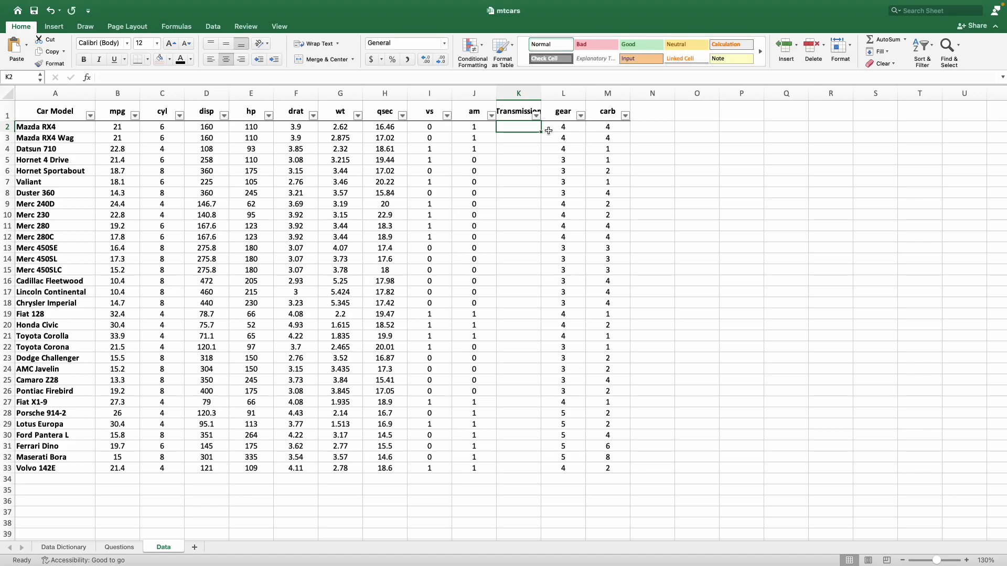
double_click(541, 95)
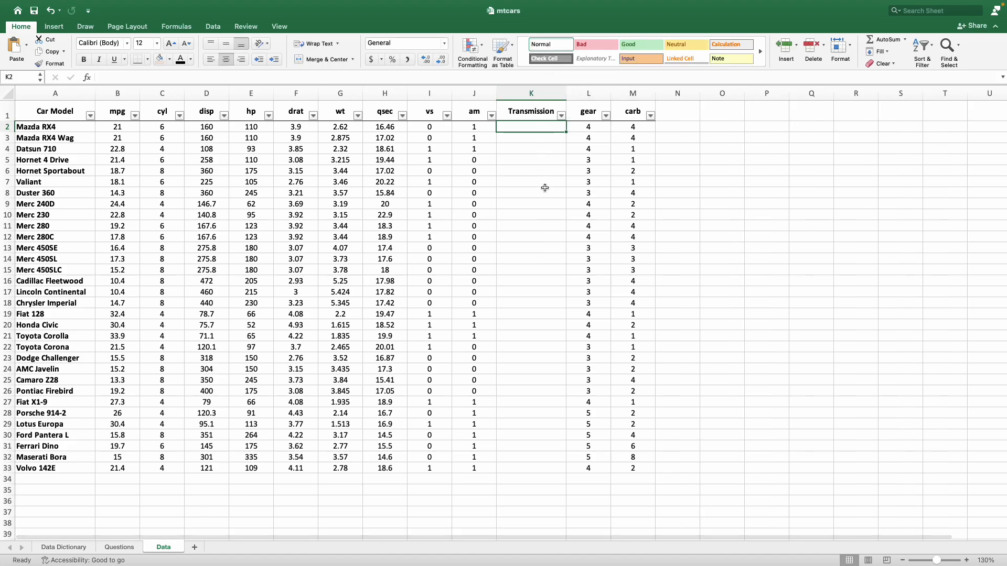
Enter the formula =IF(J2=0,automatic,manual) in K2 to label the transmission from the am value
drag(483, 128, 475, 183)
click(513, 133)
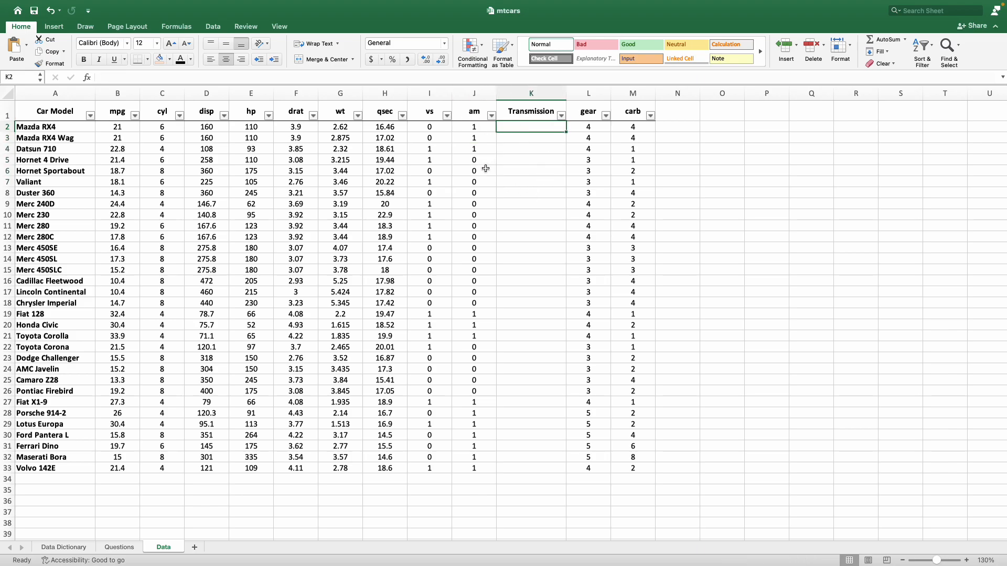
drag(480, 164, 525, 160)
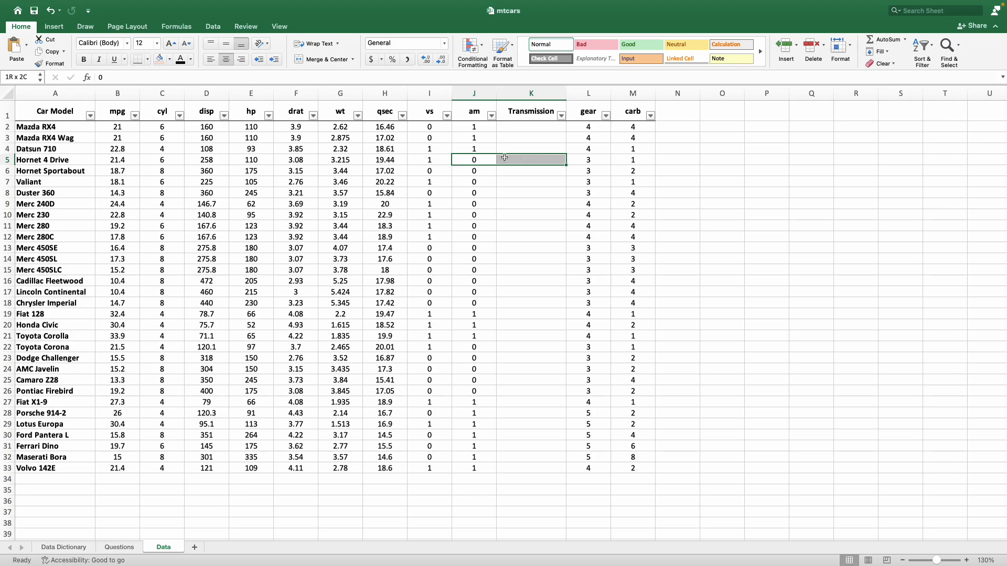
click(508, 131)
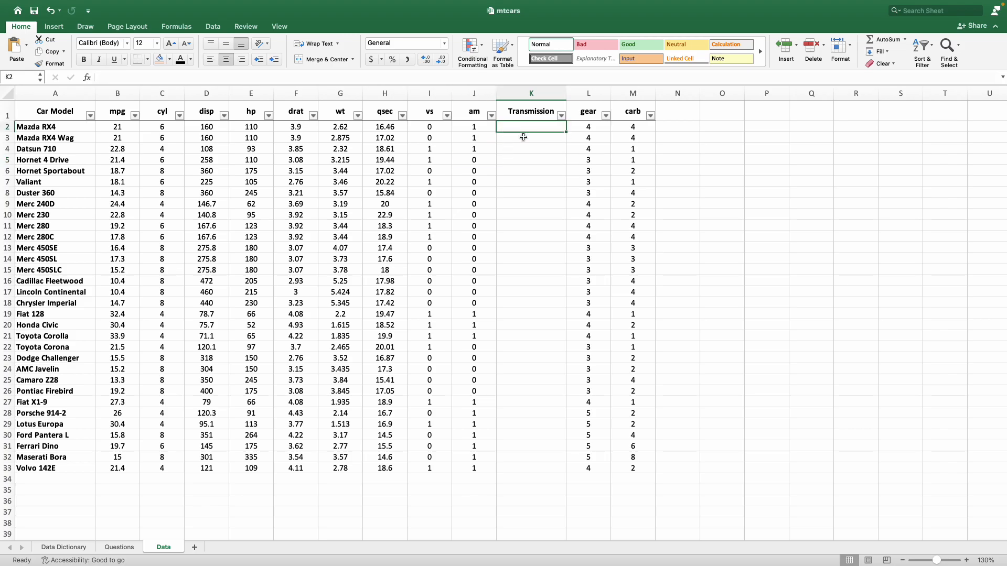
text(=if)
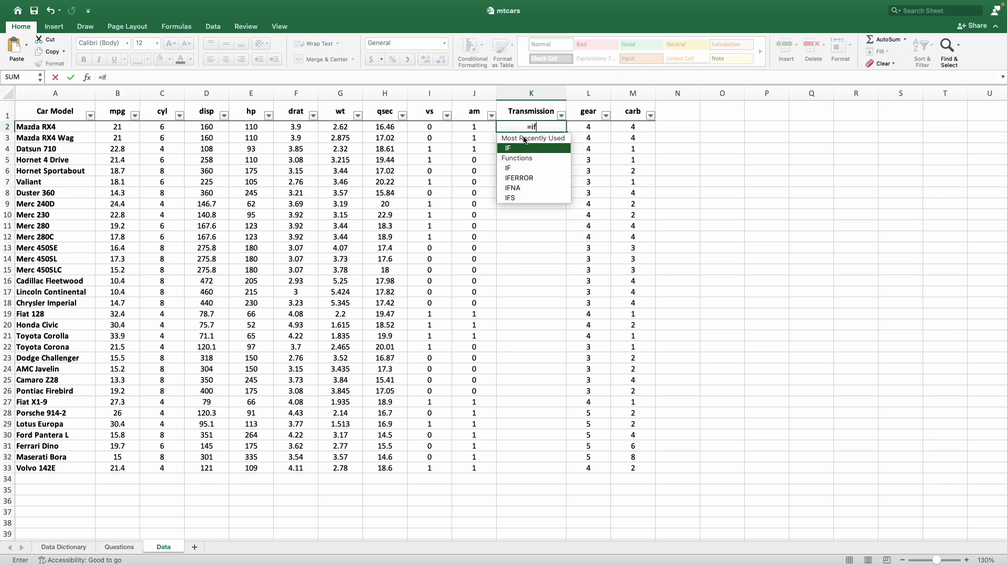
text(()
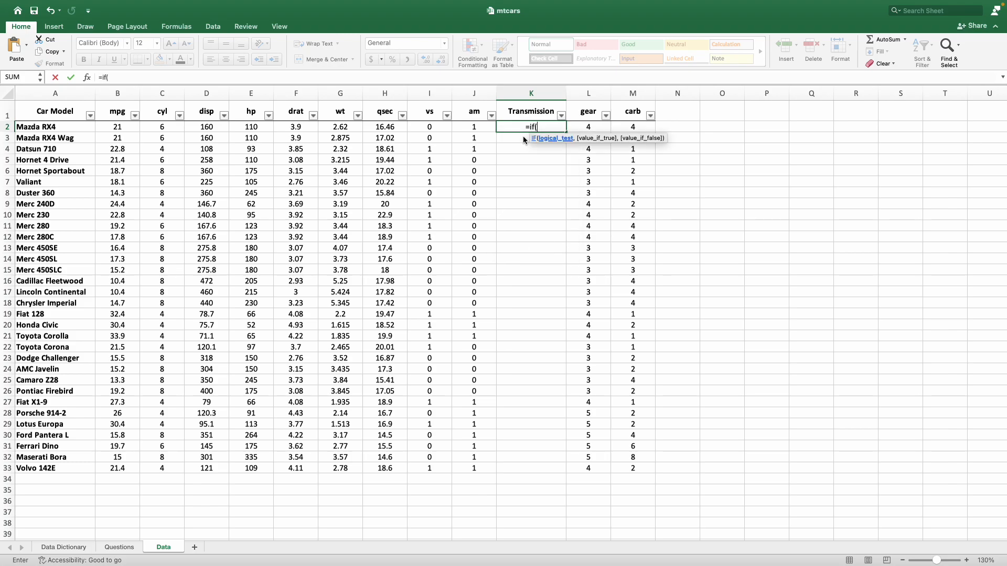
click(487, 126)
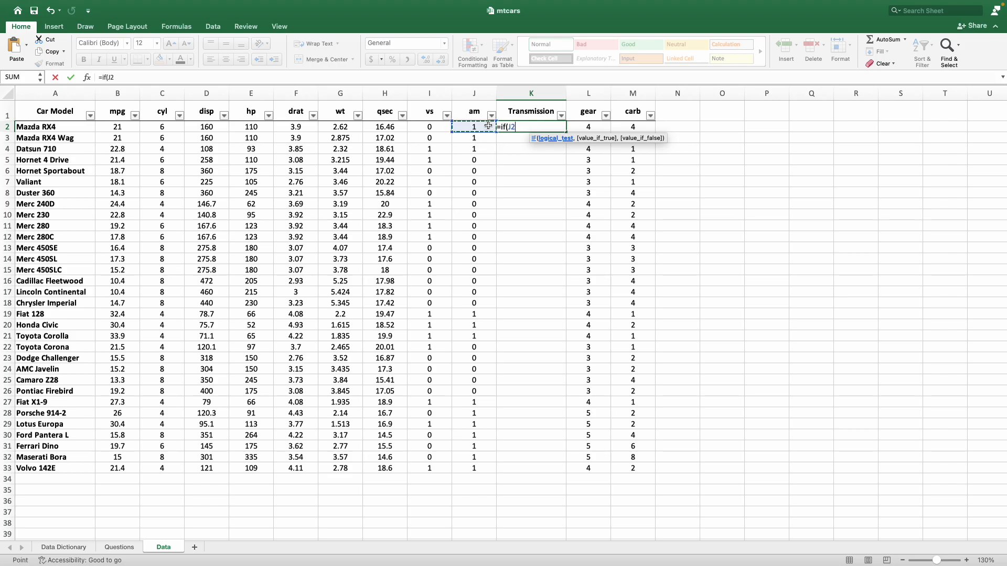
text(=)
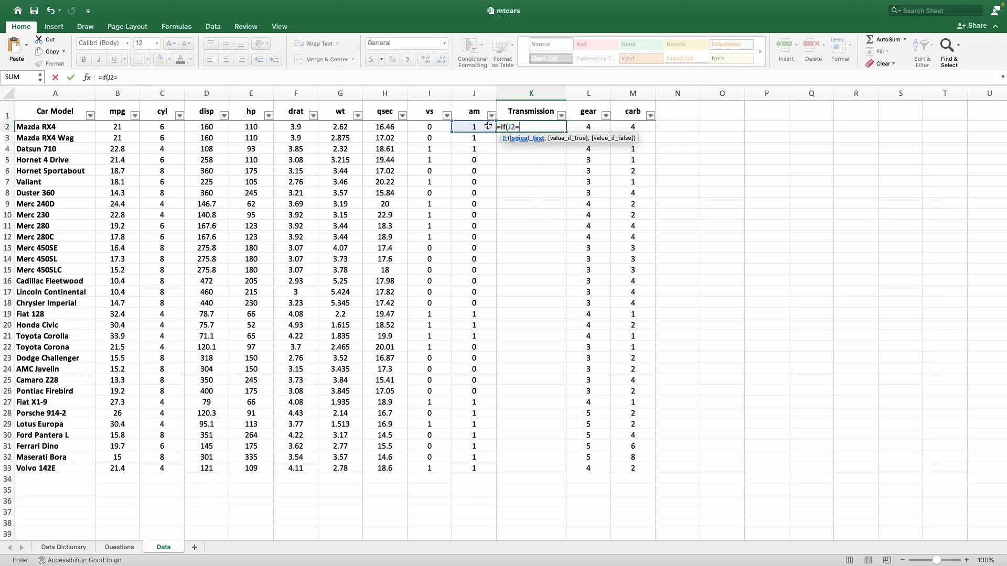
text(0,)
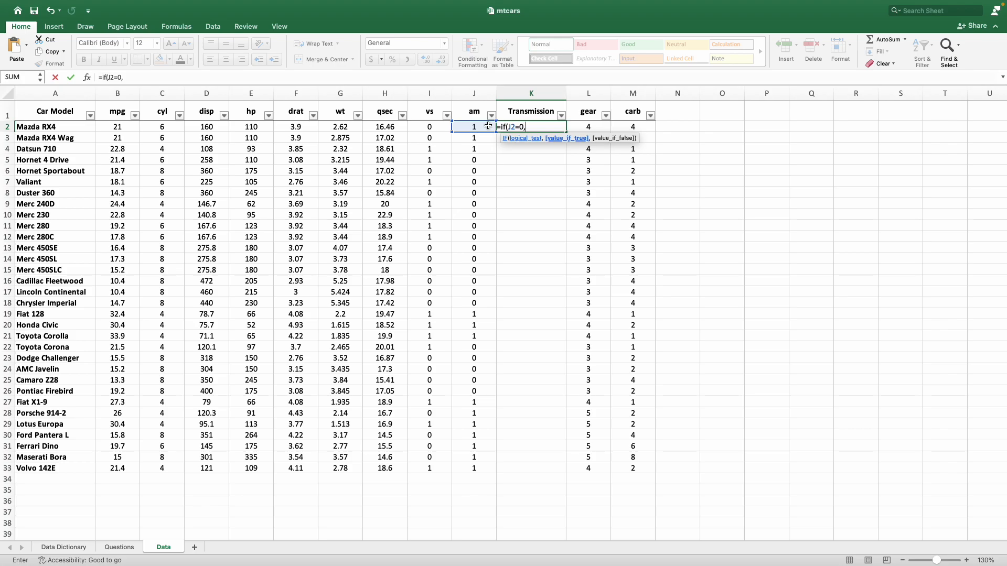
text(automatic,m)
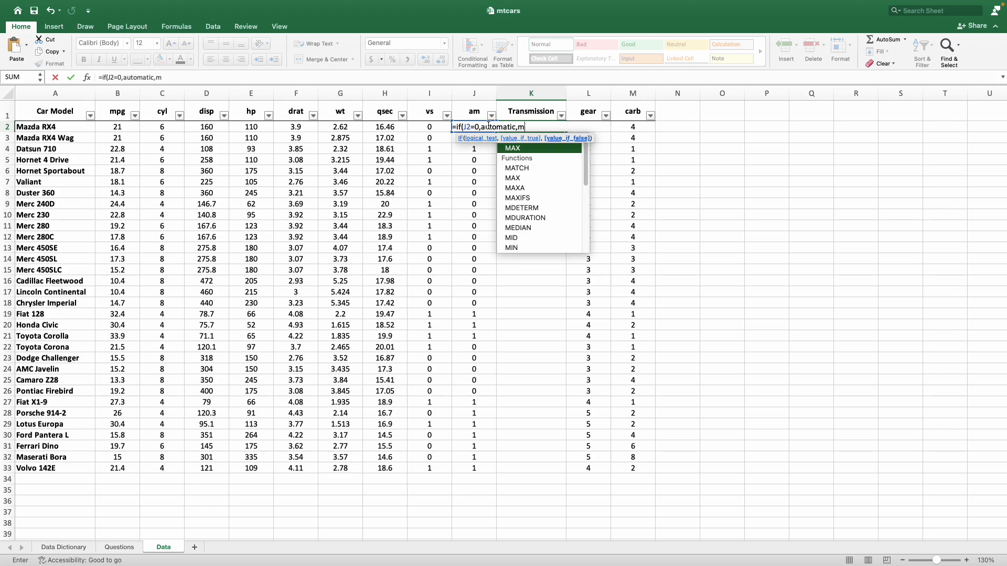
text(anual))
key(Return)
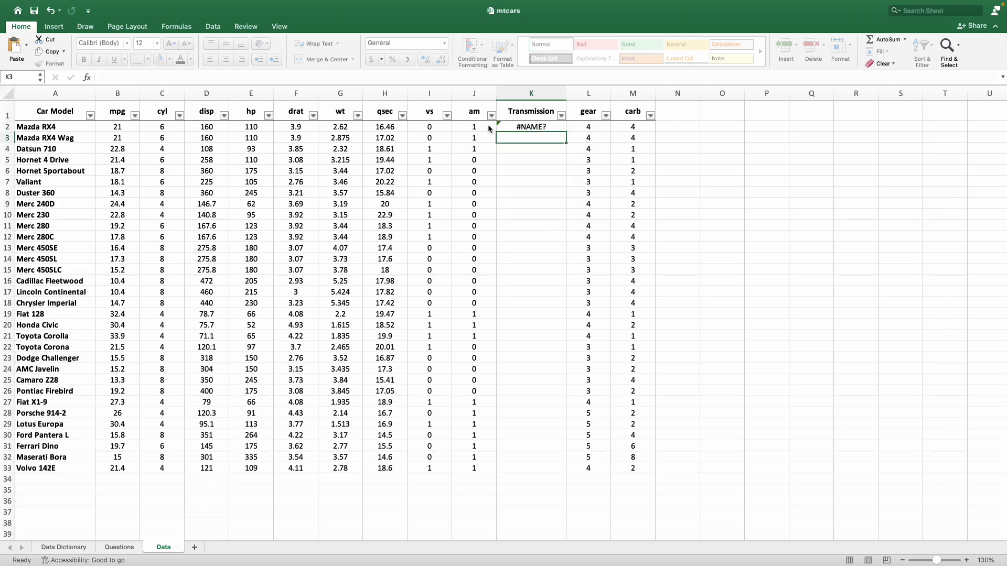
Put quotation marks around both text results in K2 so the formula reads =IF(J2=0,"automatic","manual")
key(Up)
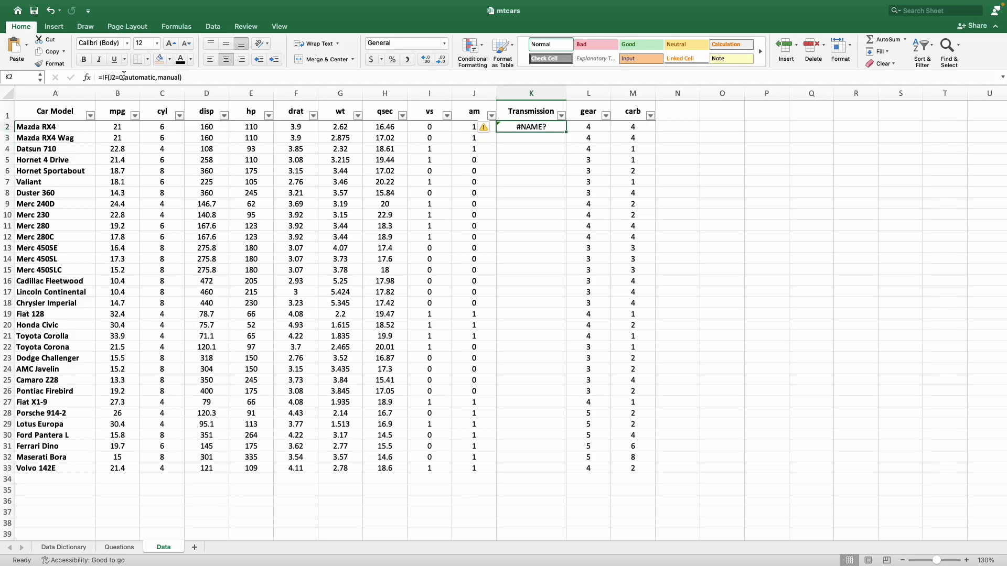
drag(191, 77, 70, 77)
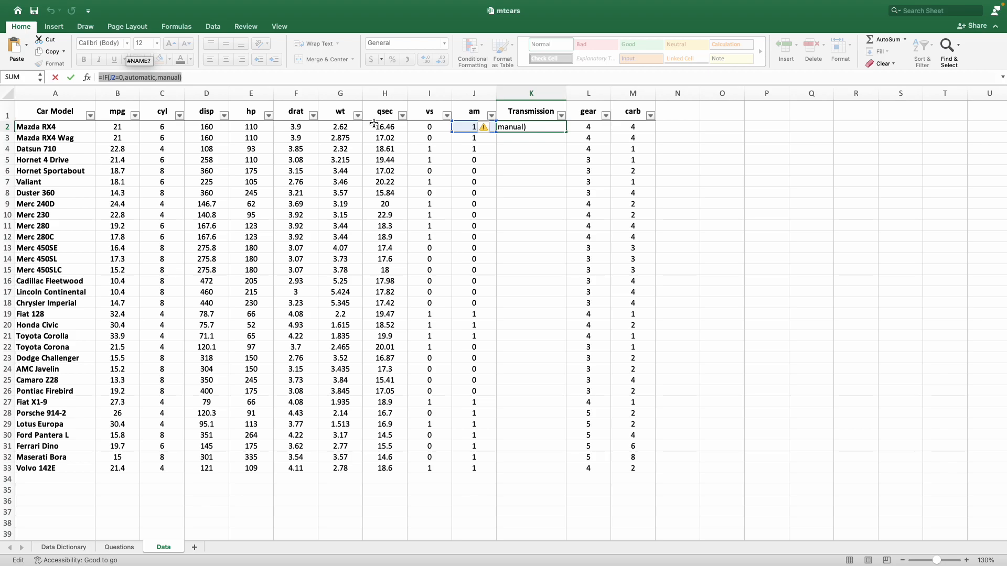
key(Escape)
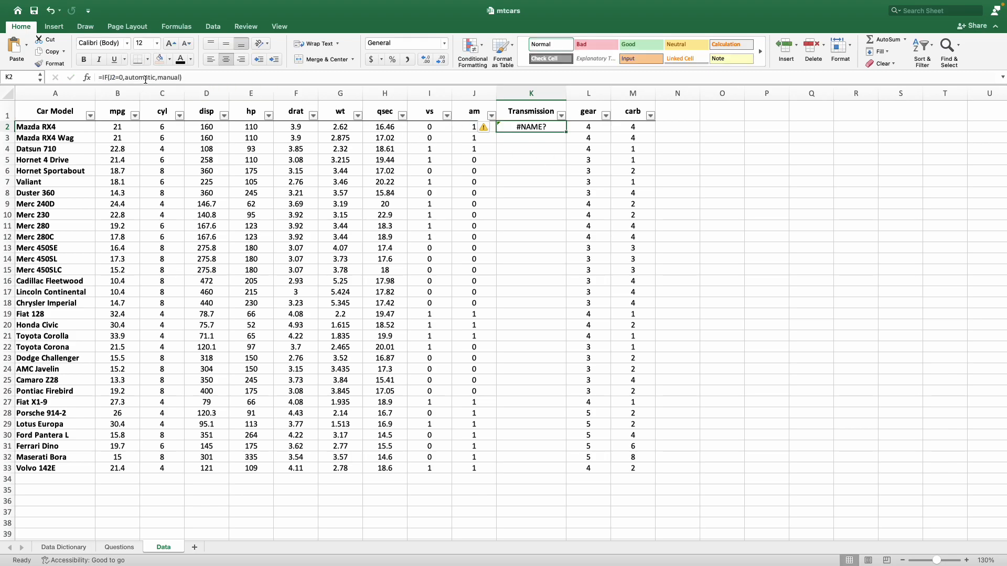
click(127, 78)
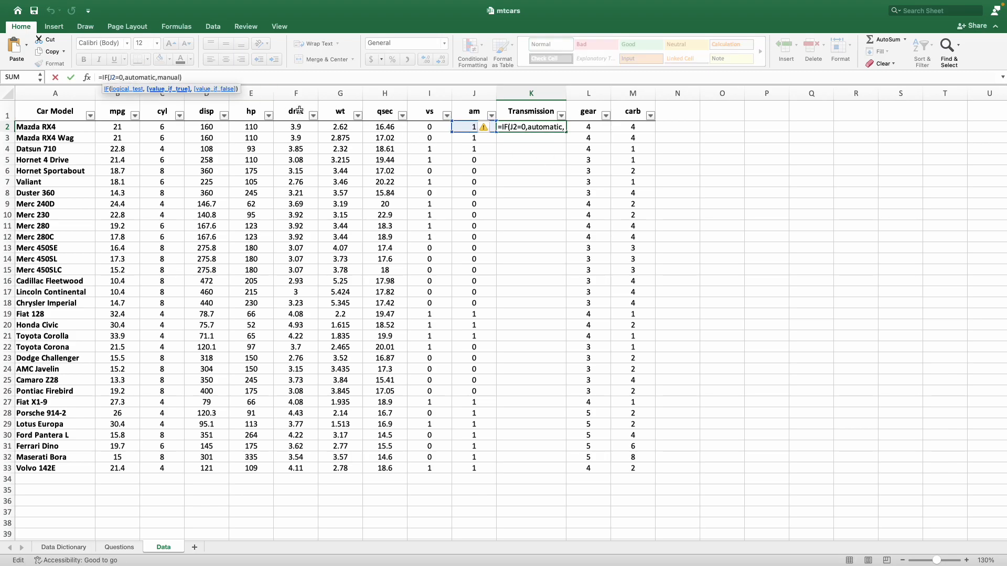
text(")
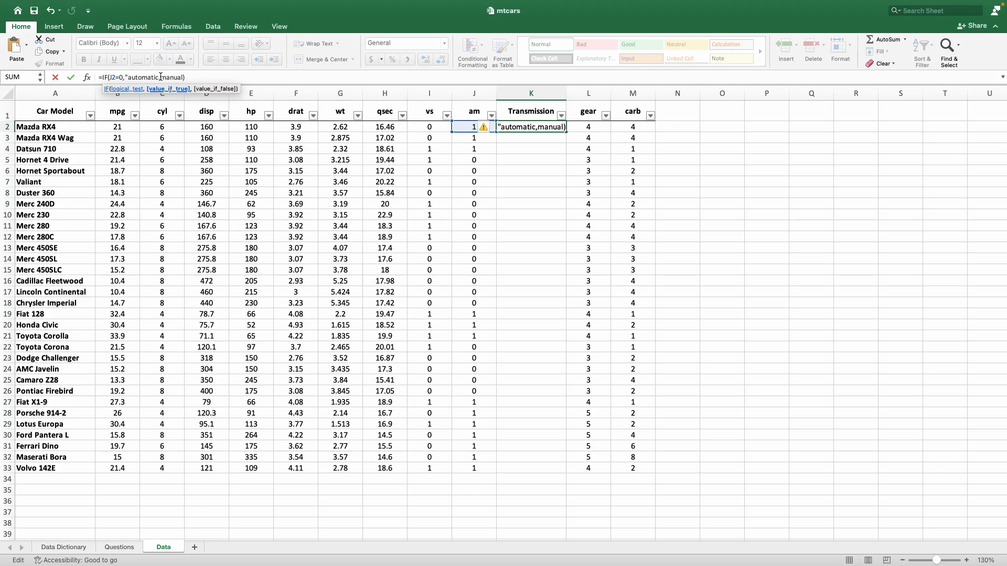
text(")
key(Right)
text(")
key(Right)
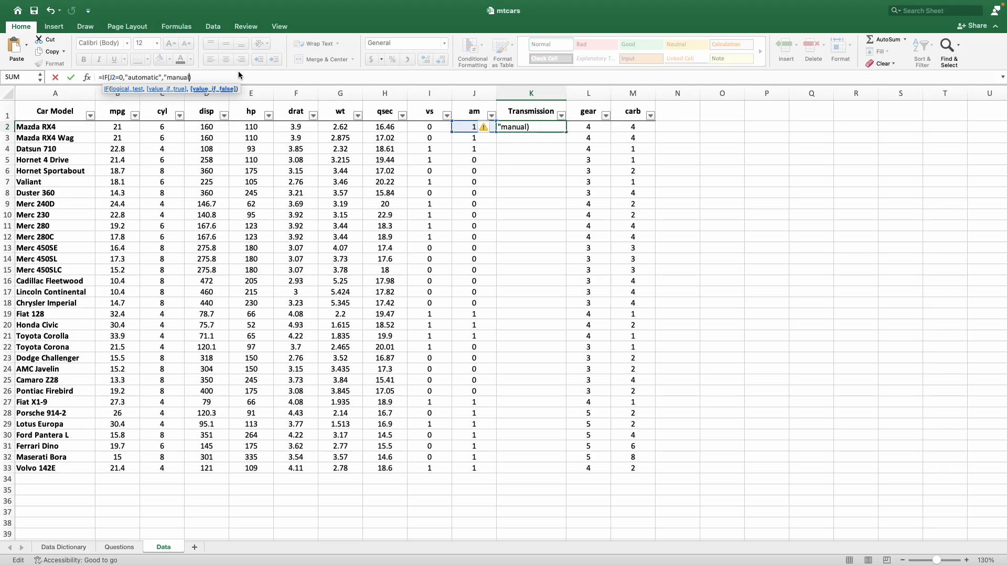
text(")
key(Return)
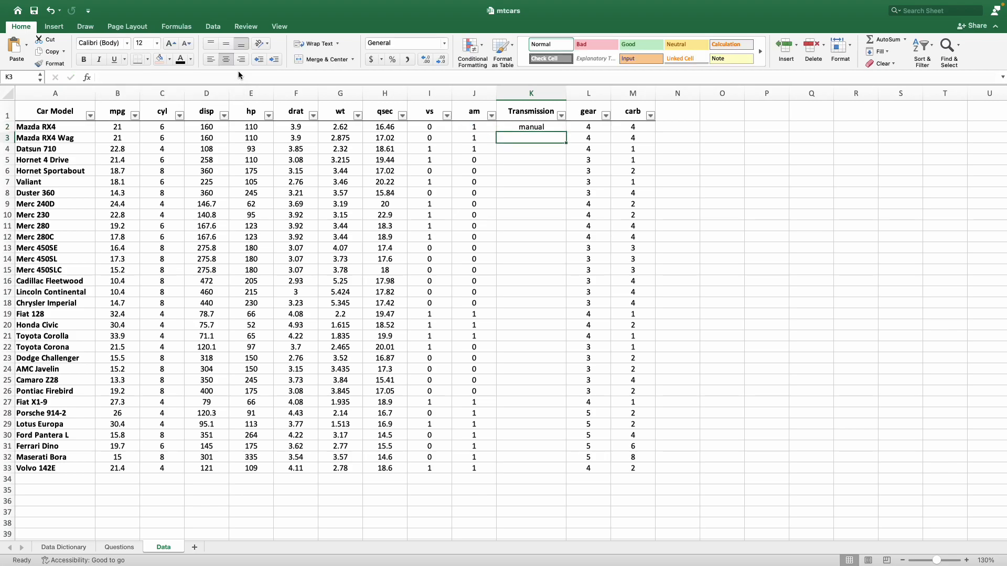
Review the arguments of the IF formula in K2 against the am value in J2, leaving the formula as it is
click(467, 126)
click(509, 129)
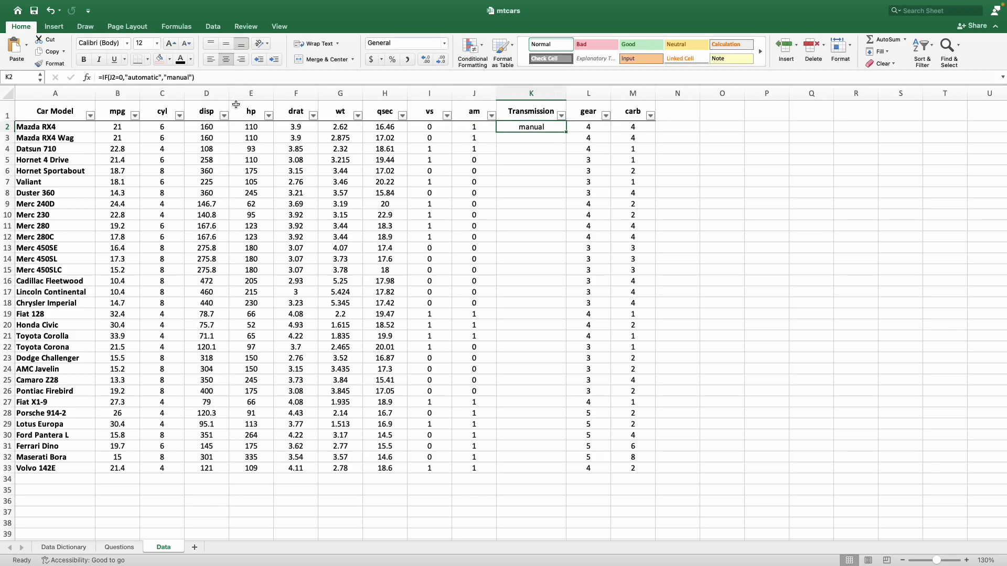
click(110, 77)
drag(109, 77, 189, 77)
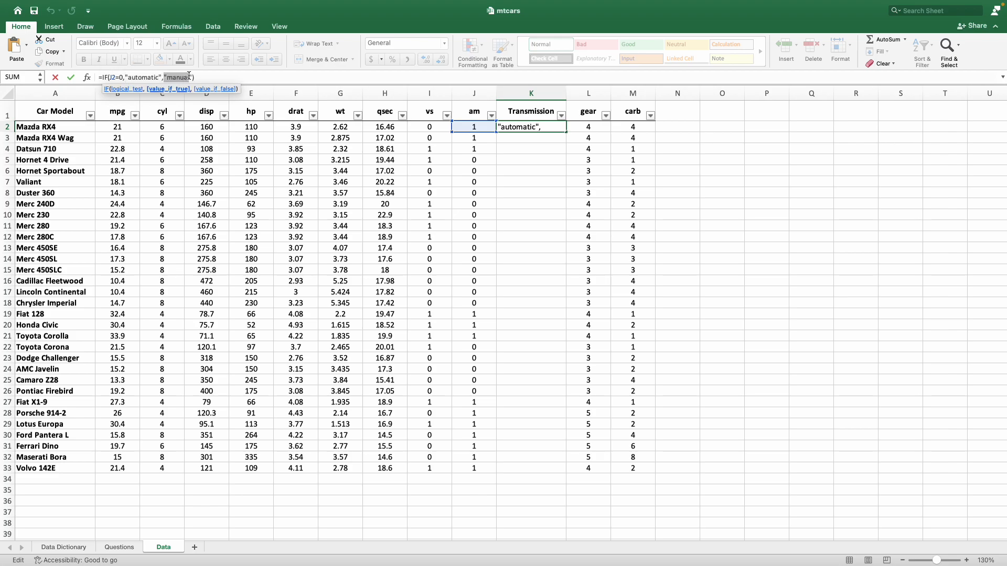
key(Escape)
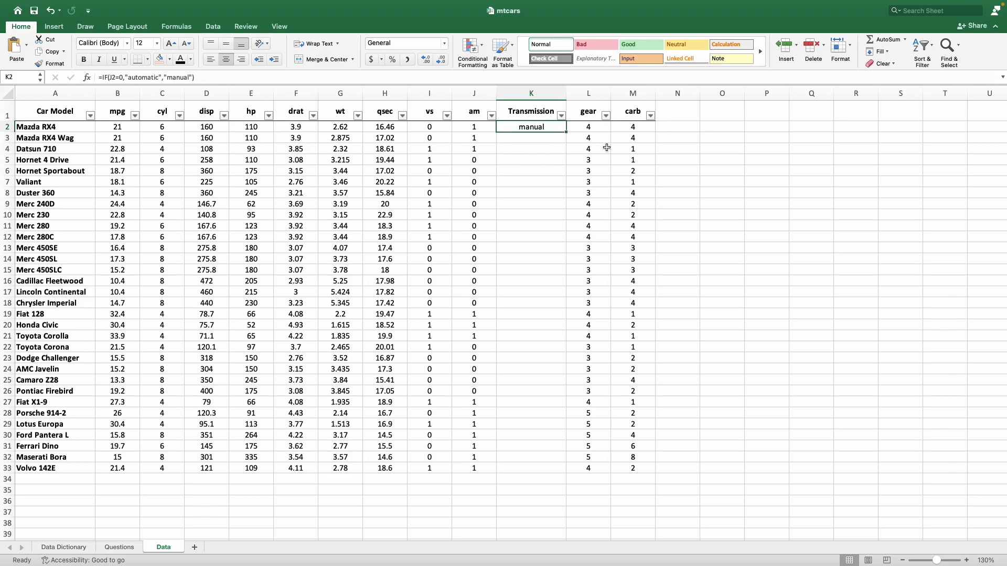
Fill the K2 formula down the Transmission column to row 33 and check the labels against the am values
drag(567, 131, 562, 170)
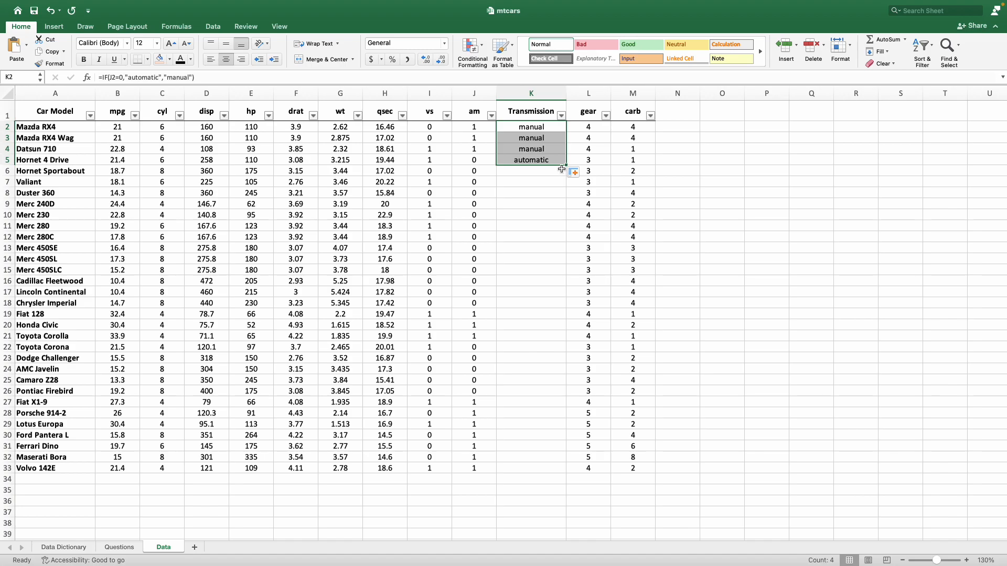
double_click(567, 164)
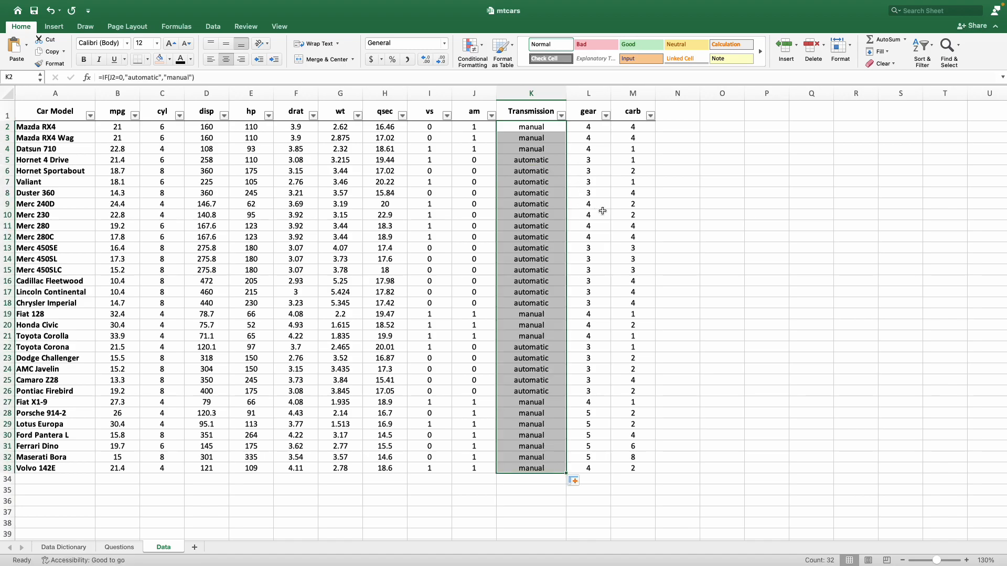
drag(473, 126, 522, 297)
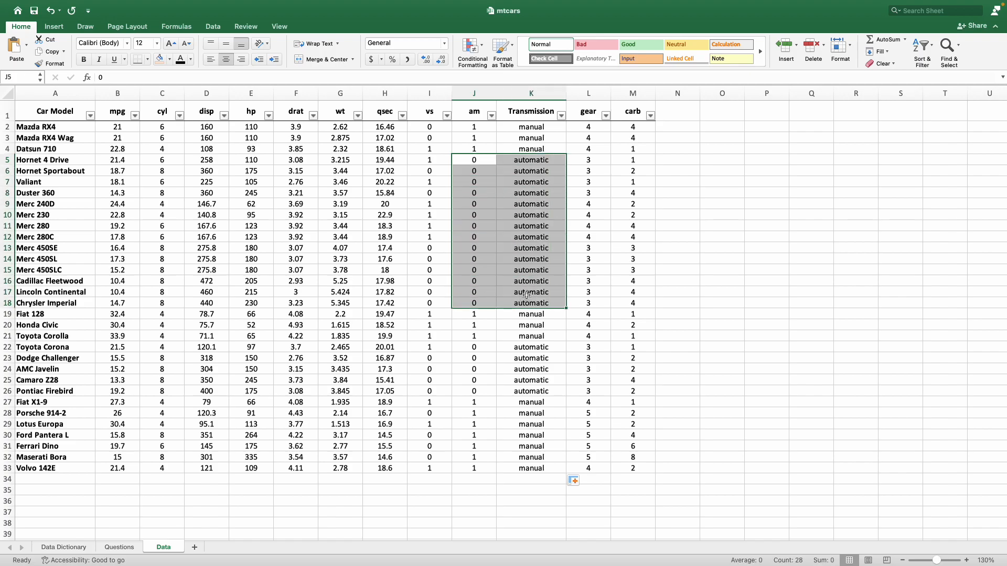
click(528, 104)
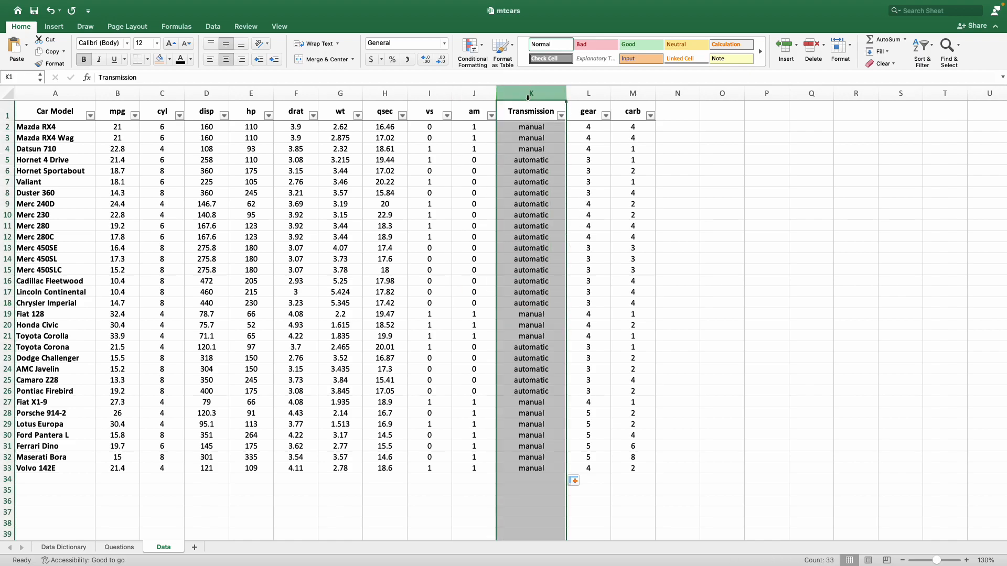
Shade the Transmission column from K1 to K33 with a light orange fill
click(528, 105)
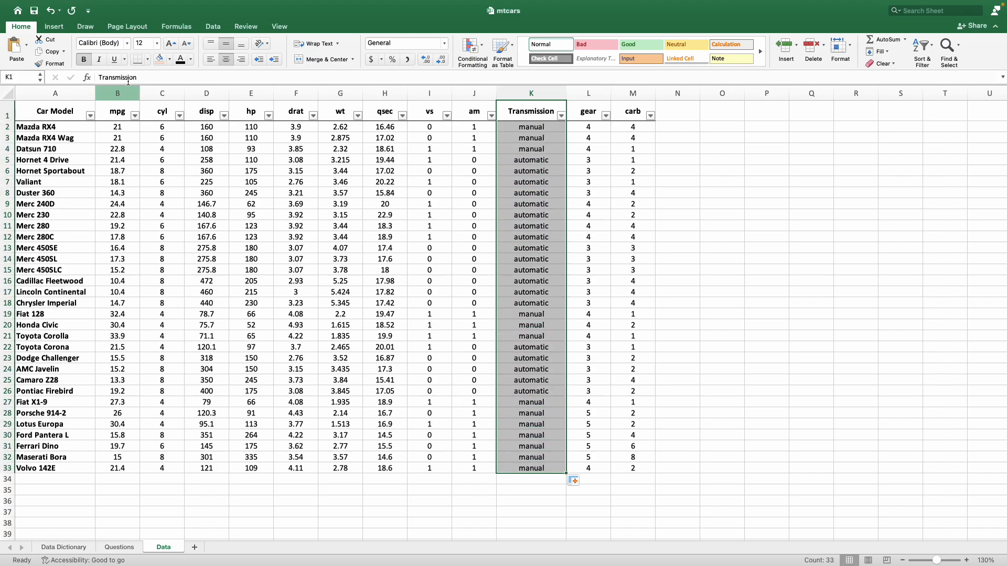
click(161, 58)
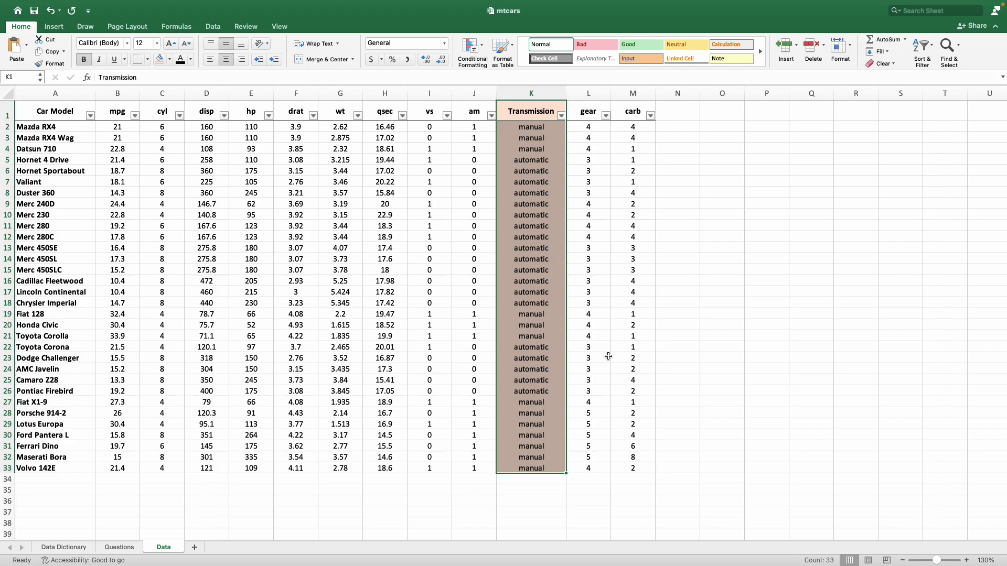
click(199, 434)
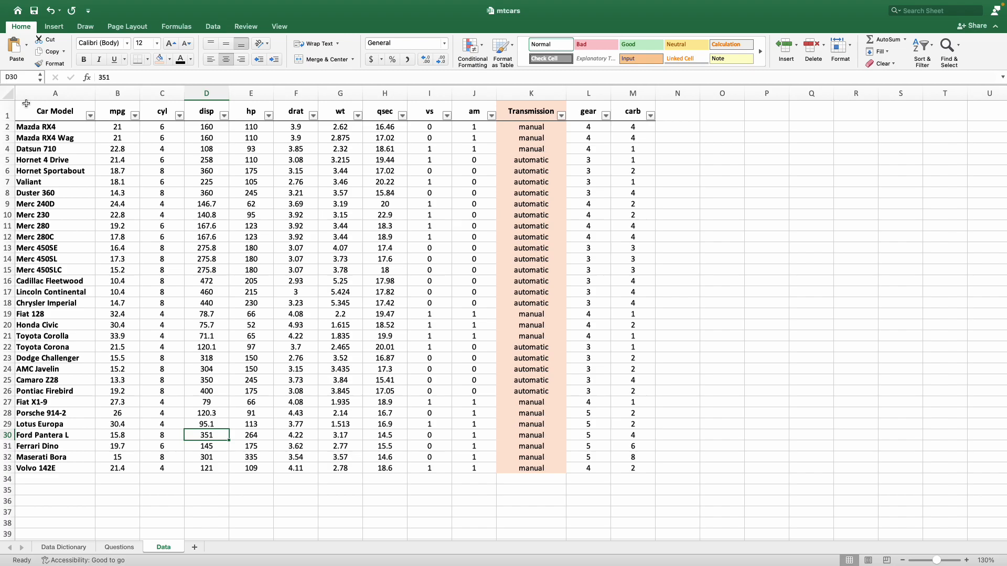
Create a PivotTable from the data range A1:M33 on a new worksheet
drag(22, 110, 634, 467)
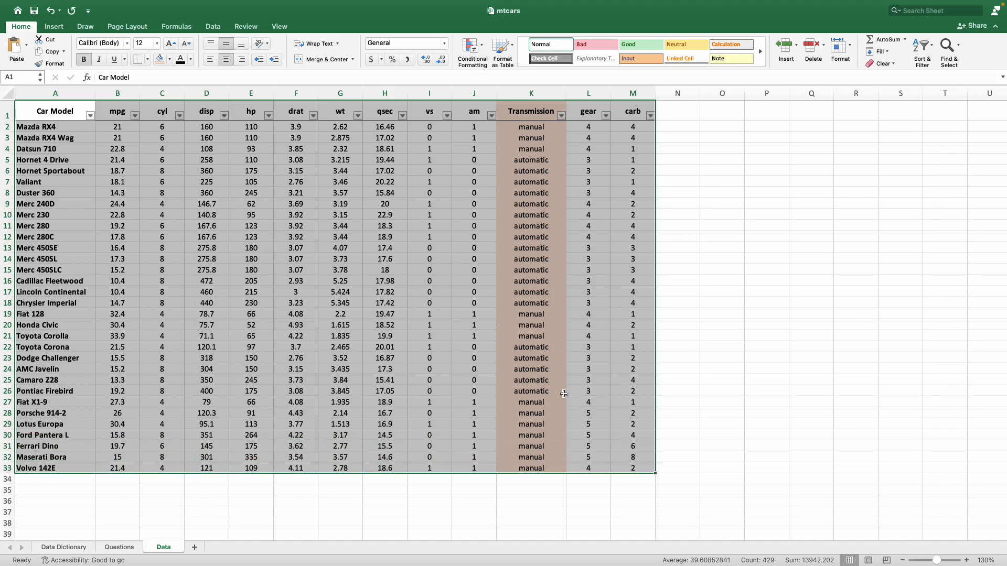
click(55, 28)
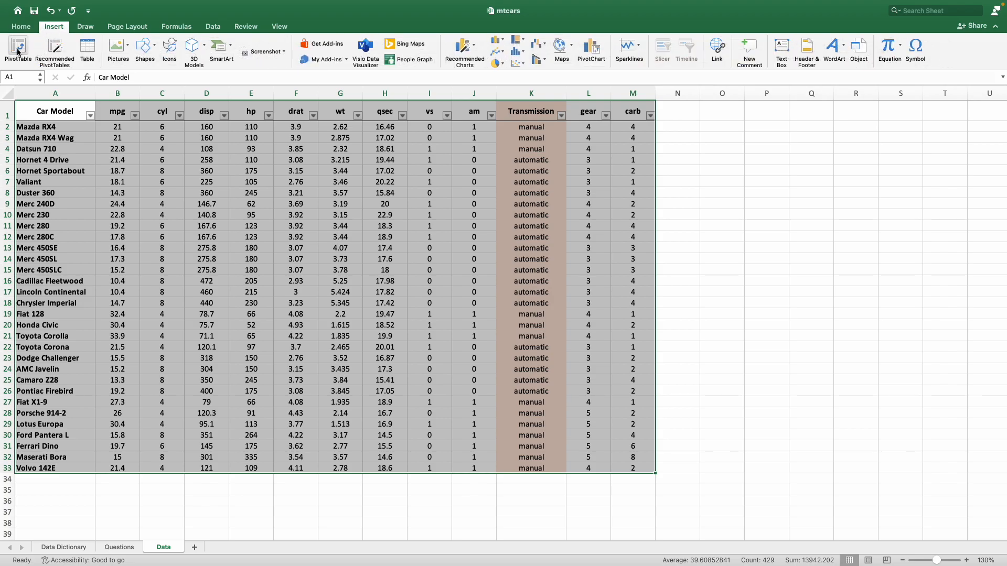
click(18, 50)
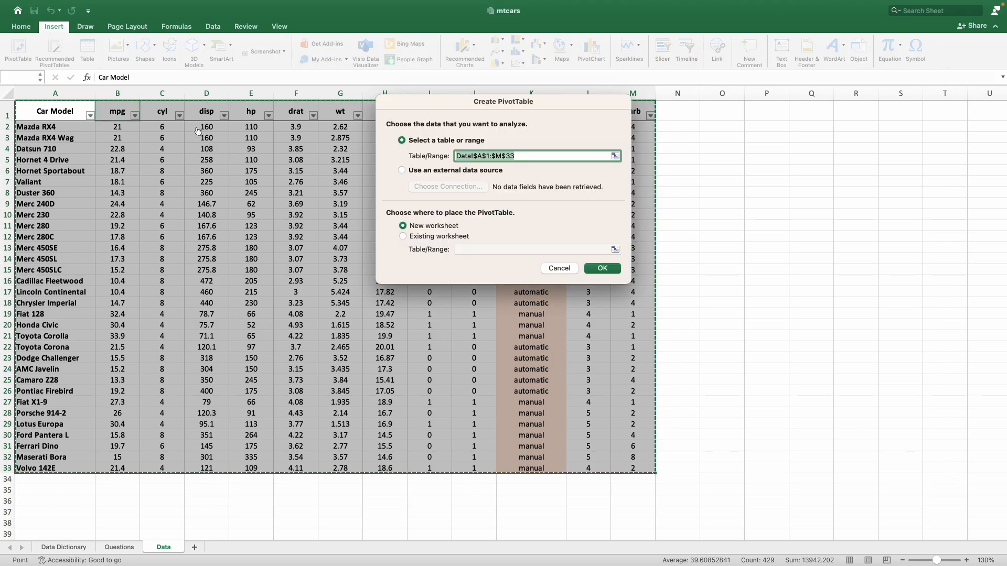
click(610, 270)
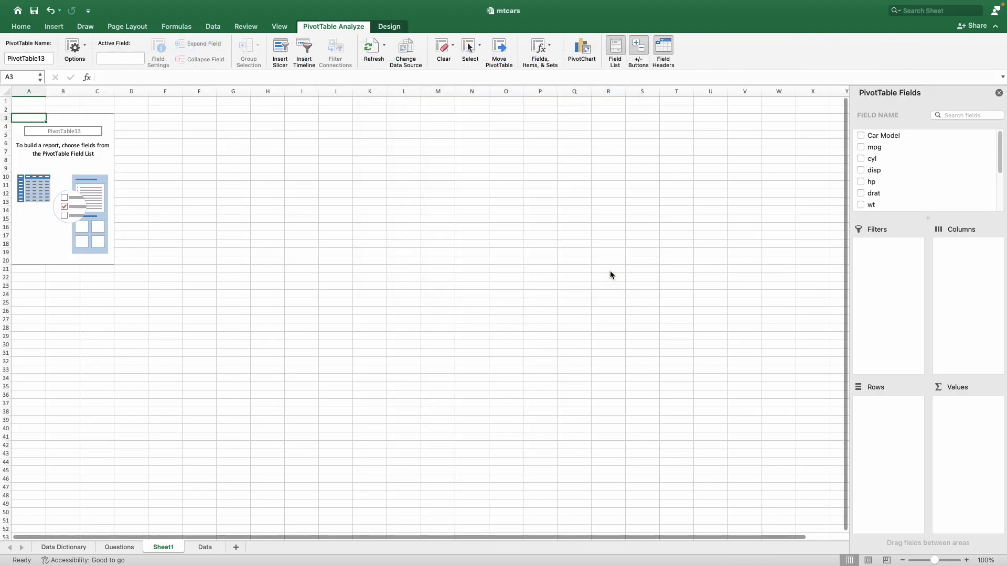
Move the new PivotTable sheet behind the Data sheet and rename it 1
click(128, 547)
click(167, 547)
drag(164, 549, 231, 550)
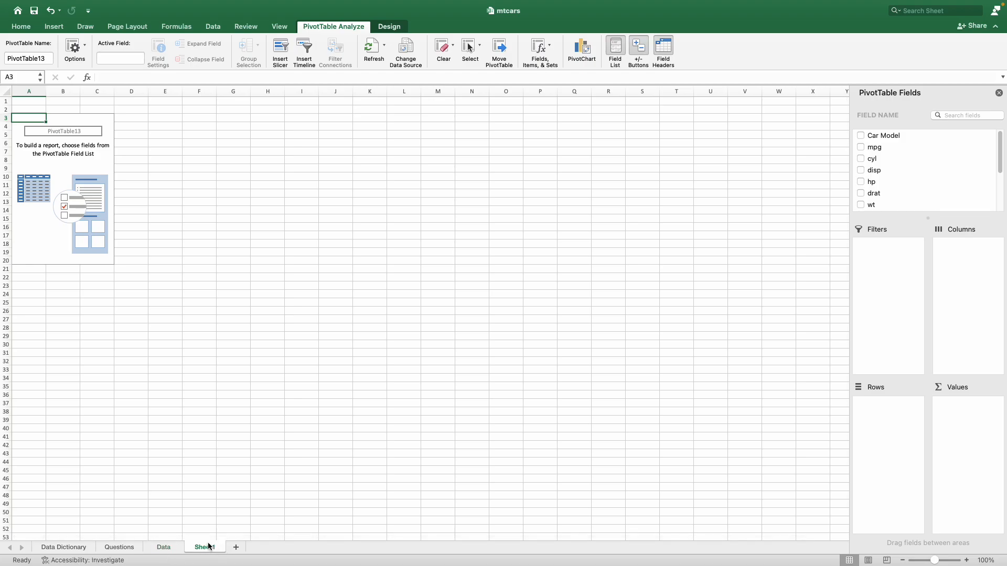
double_click(204, 548)
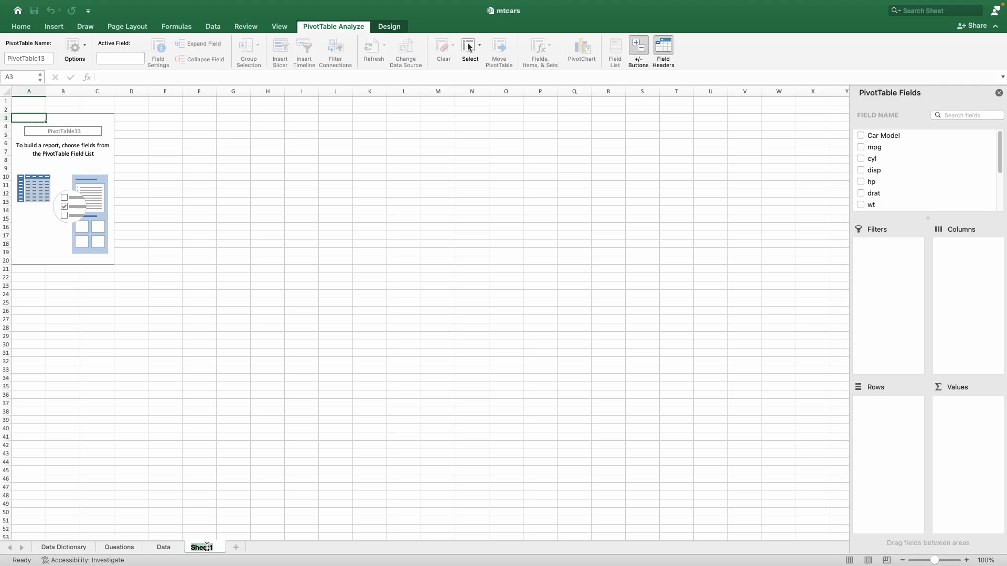
text(1)
click(200, 348)
Add the Transmission field to the rows of the PivotTable
click(78, 152)
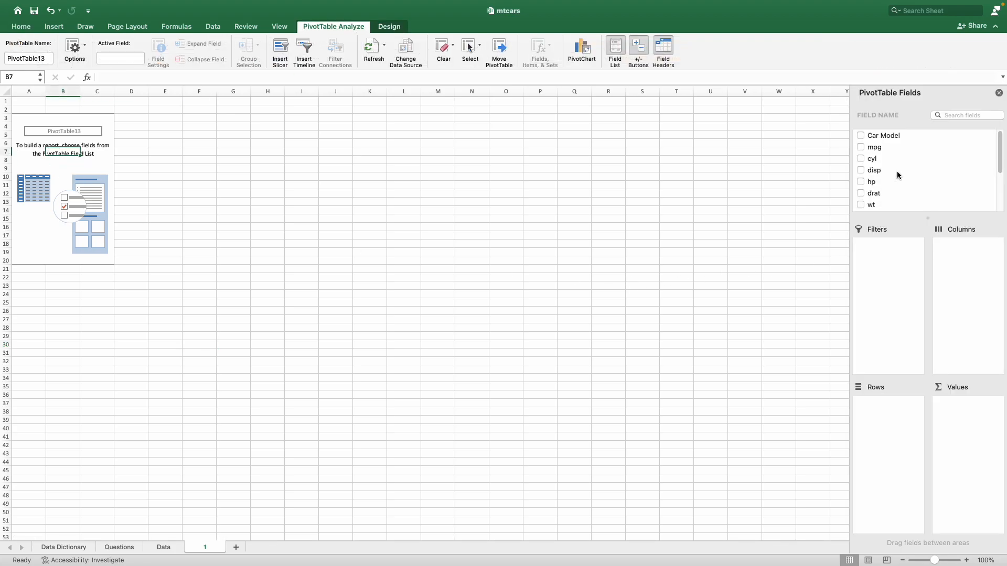
scroll(903, 158, down, 2)
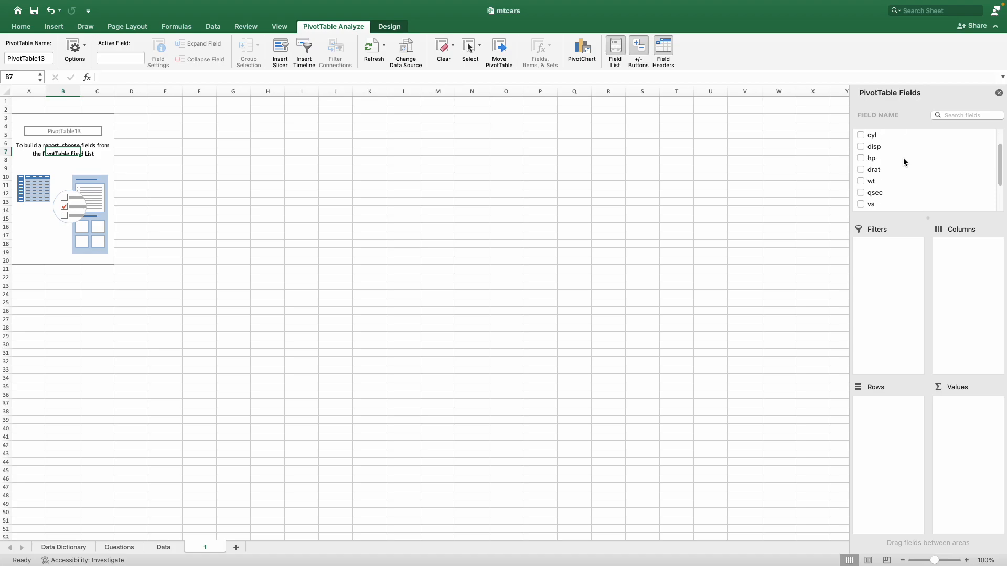
scroll(903, 159, up, 2)
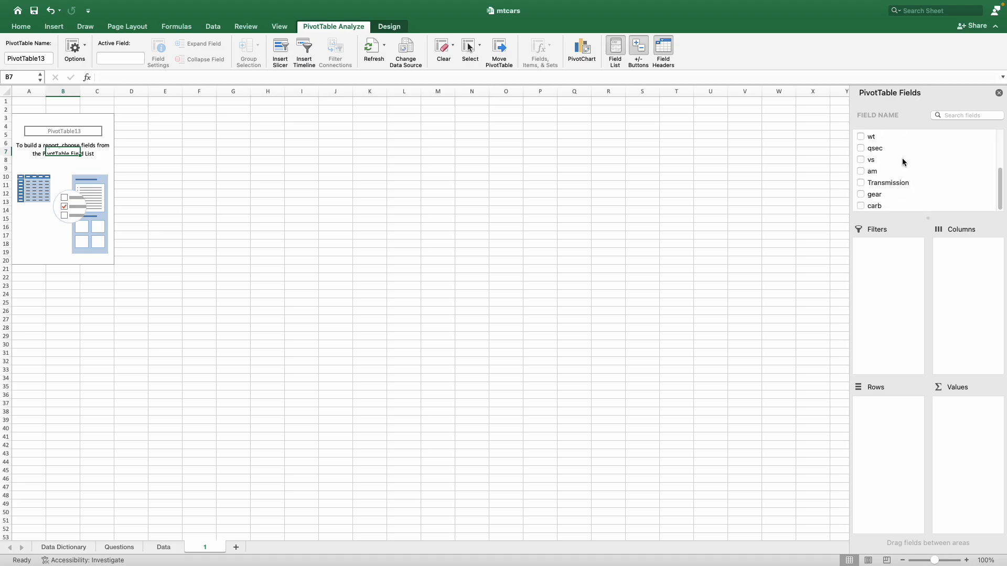
scroll(902, 158, down, 6)
click(893, 184)
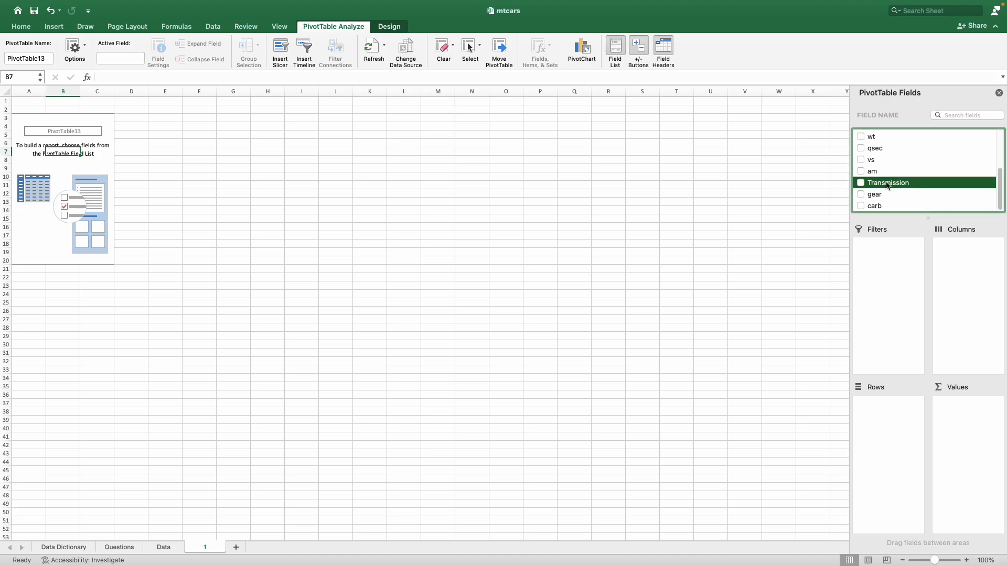
drag(890, 185, 881, 431)
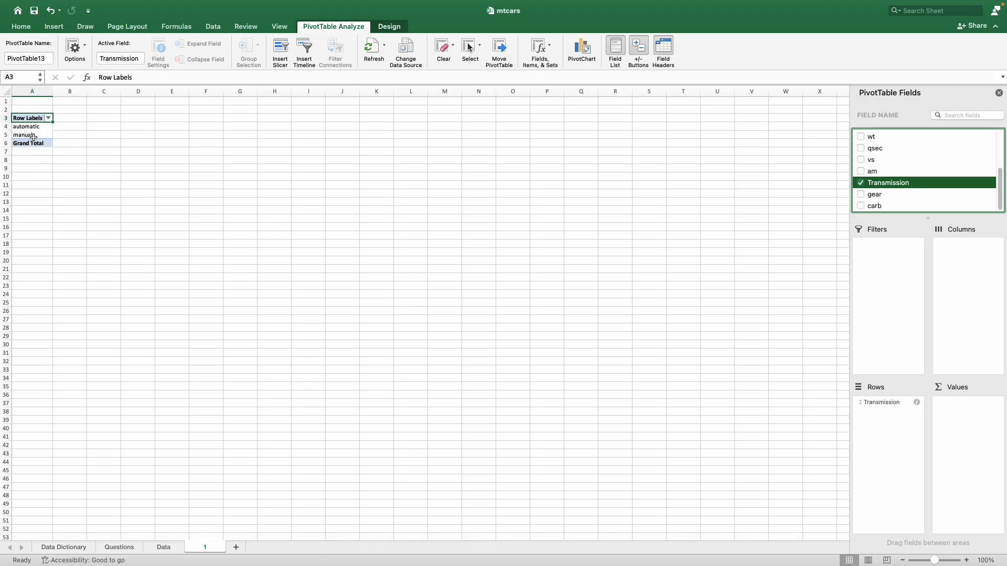
Try the Transmission field as PivotTable columns and as values, and return it to the rows
drag(877, 404, 978, 306)
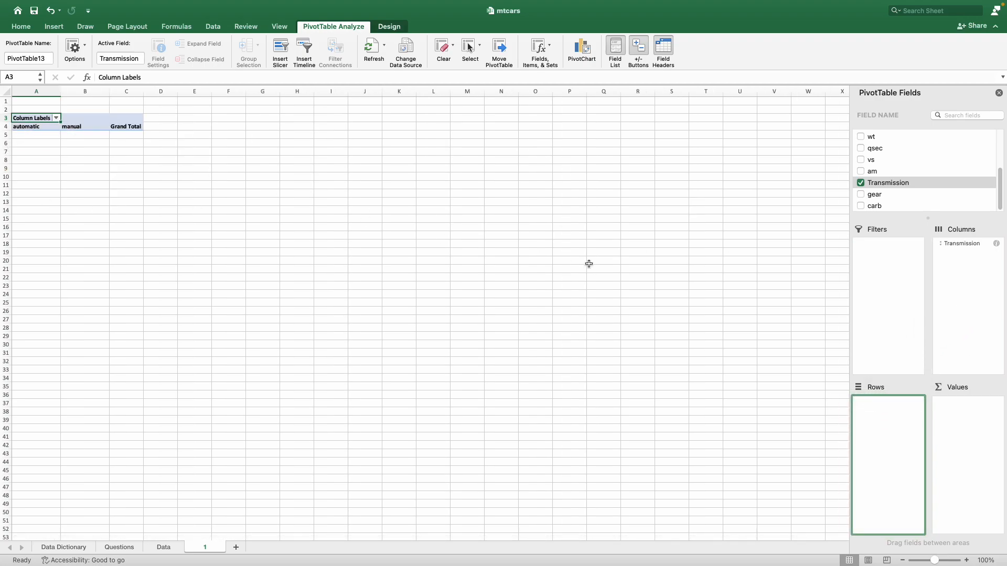
drag(955, 243, 981, 461)
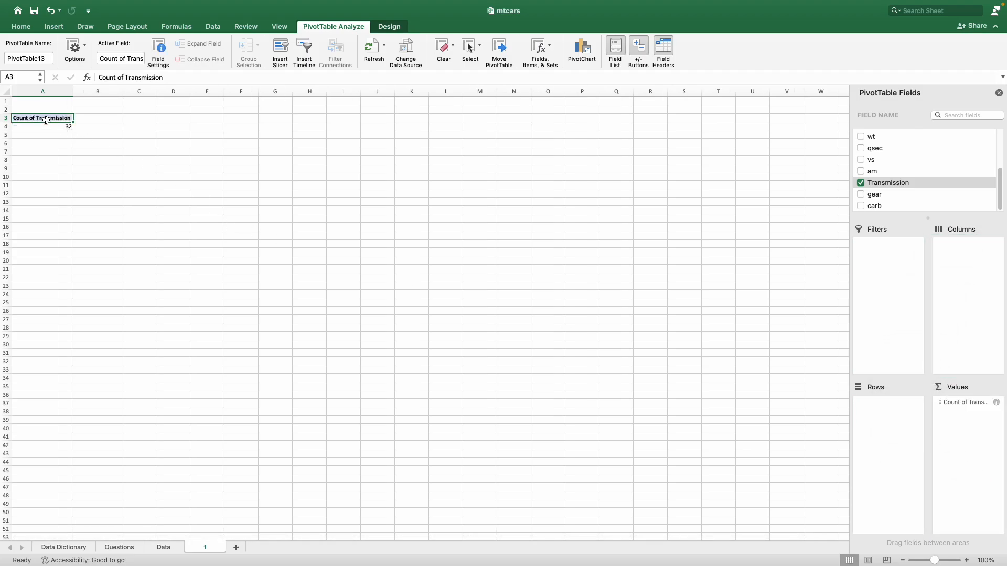
click(47, 129)
drag(974, 404, 887, 420)
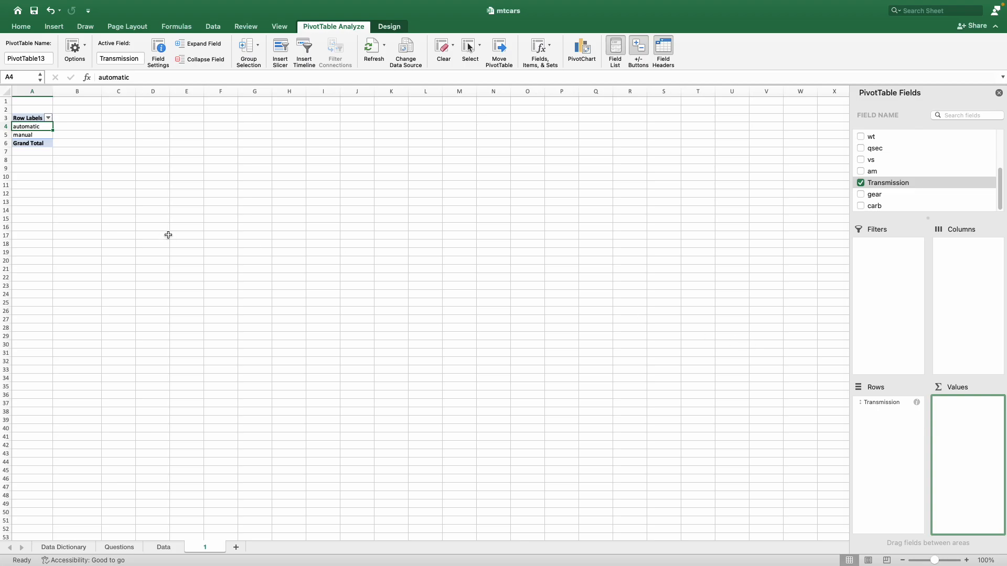
drag(880, 401, 882, 424)
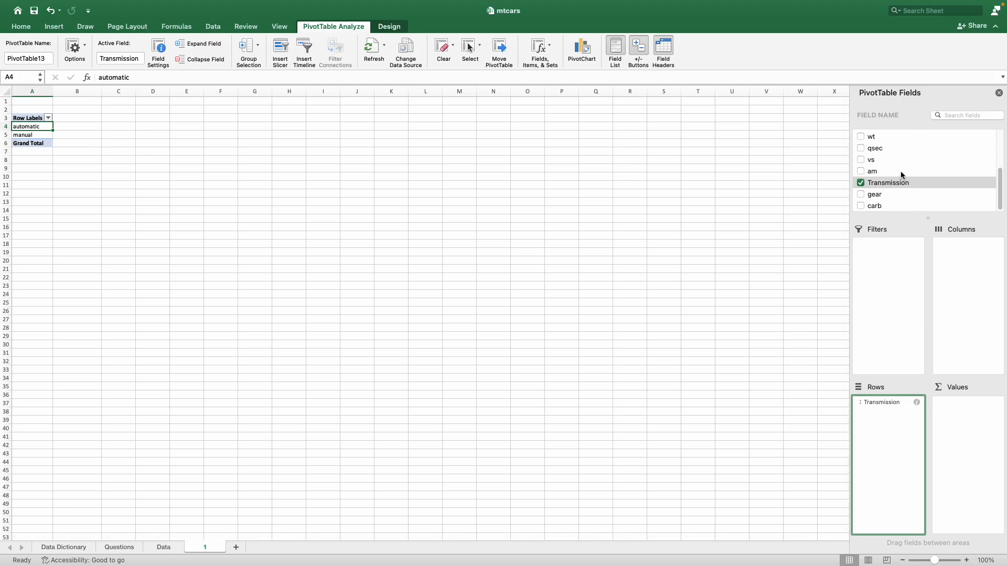
Add Transmission to the PivotTable values as a count and check the header, manual row and grand total
drag(882, 184, 957, 423)
drag(961, 423, 961, 419)
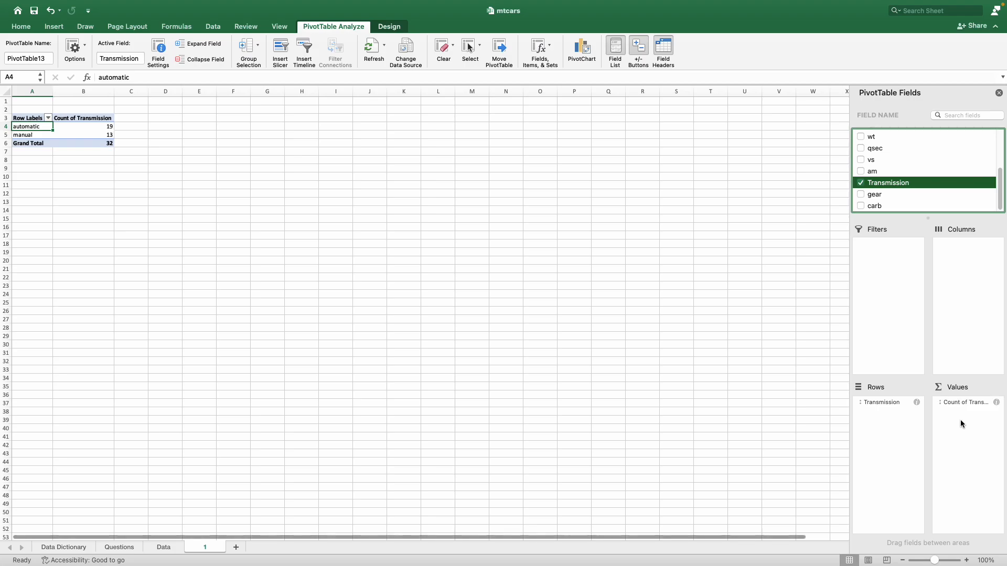
click(69, 118)
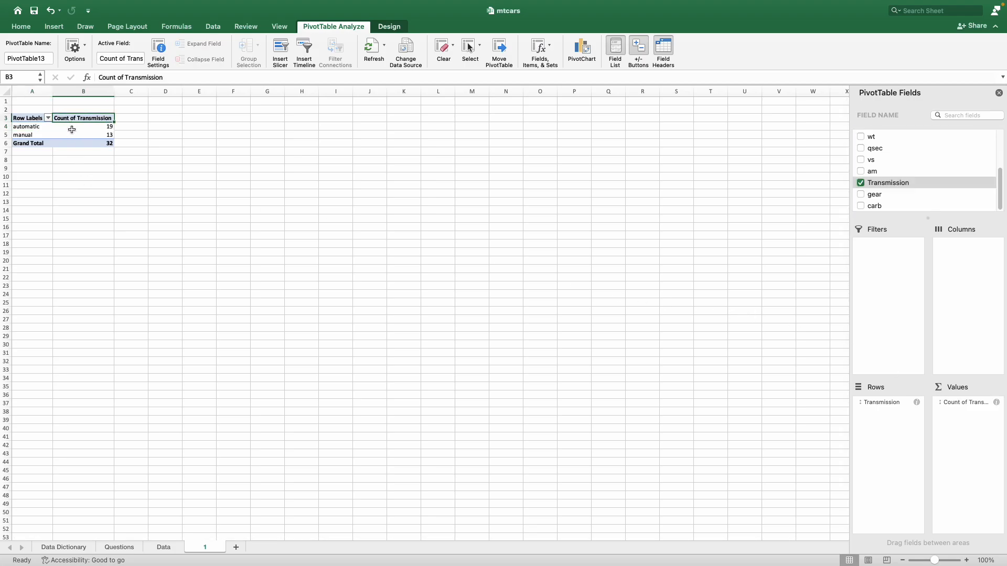
drag(37, 128, 64, 136)
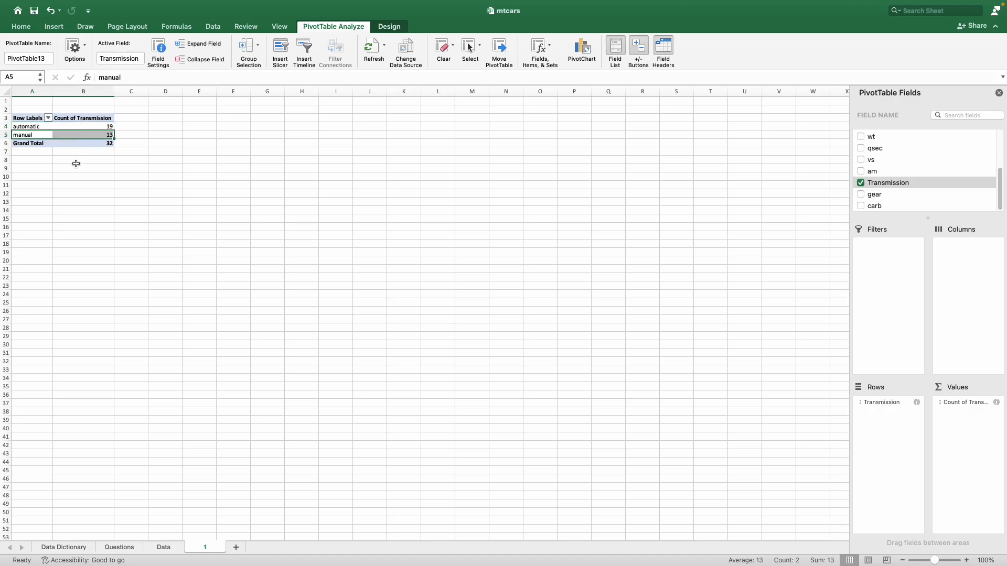
click(83, 144)
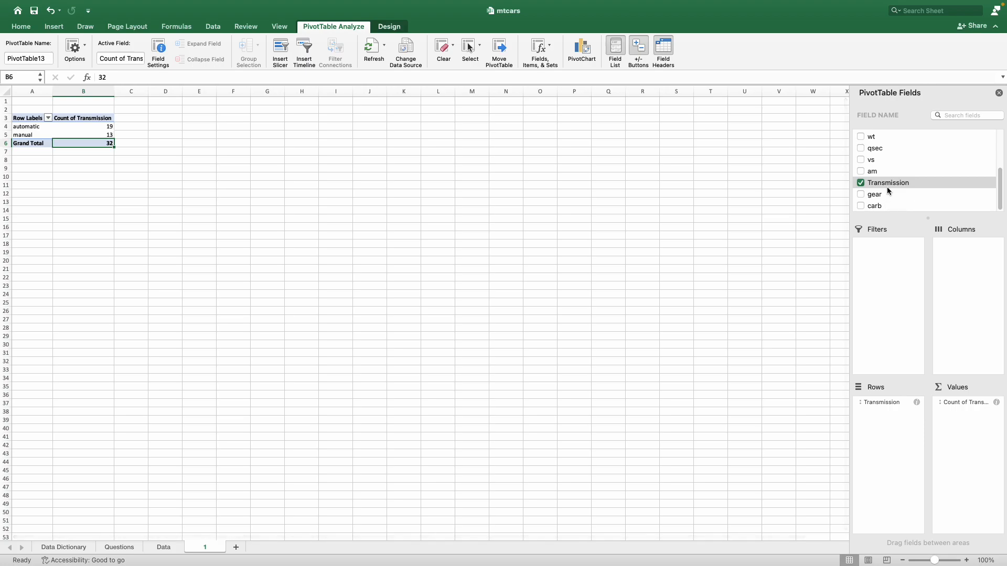
Add Transmission to the values a second time and show this second count as a percentage of the grand total
drag(883, 182, 970, 447)
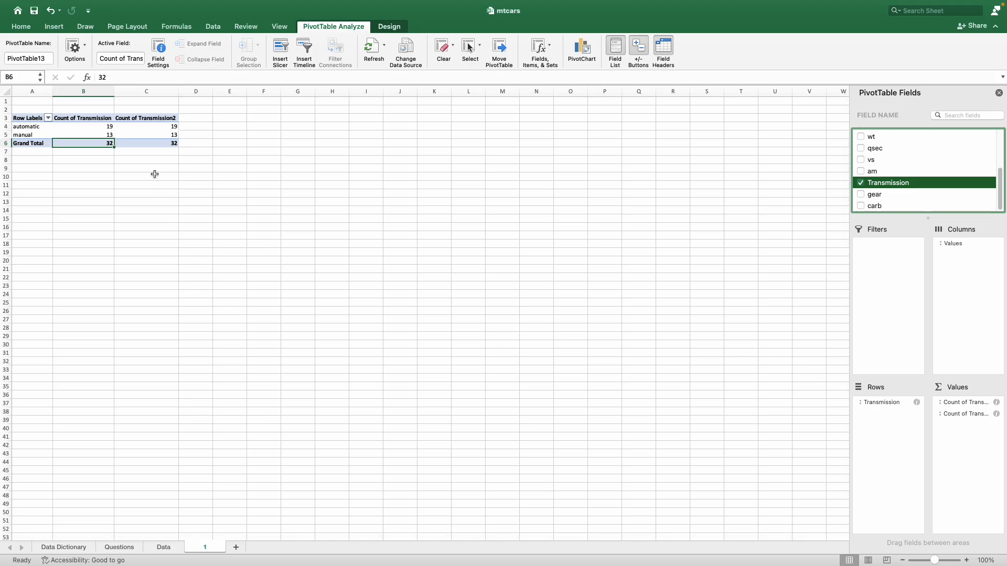
click(144, 132)
click(143, 127)
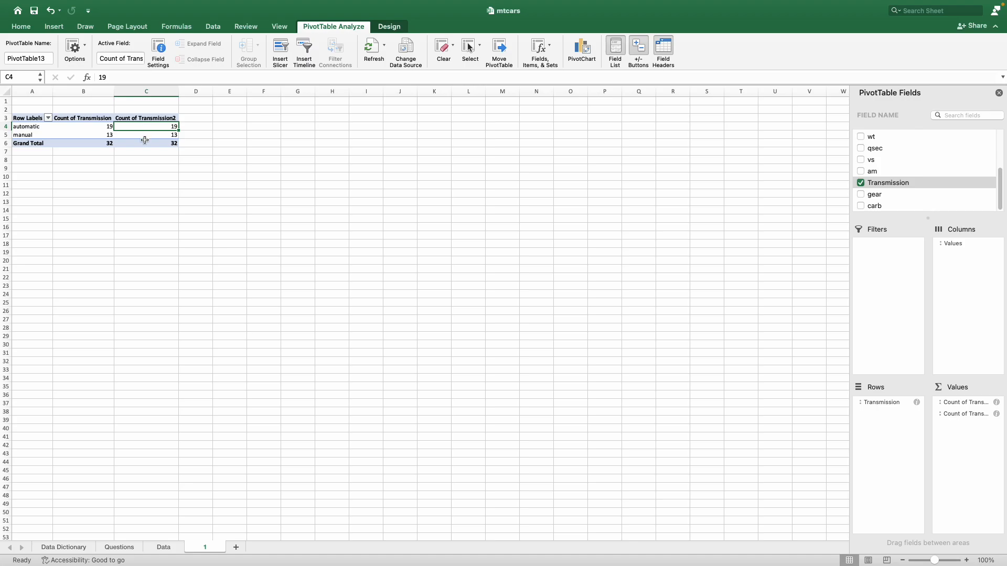
click(146, 101)
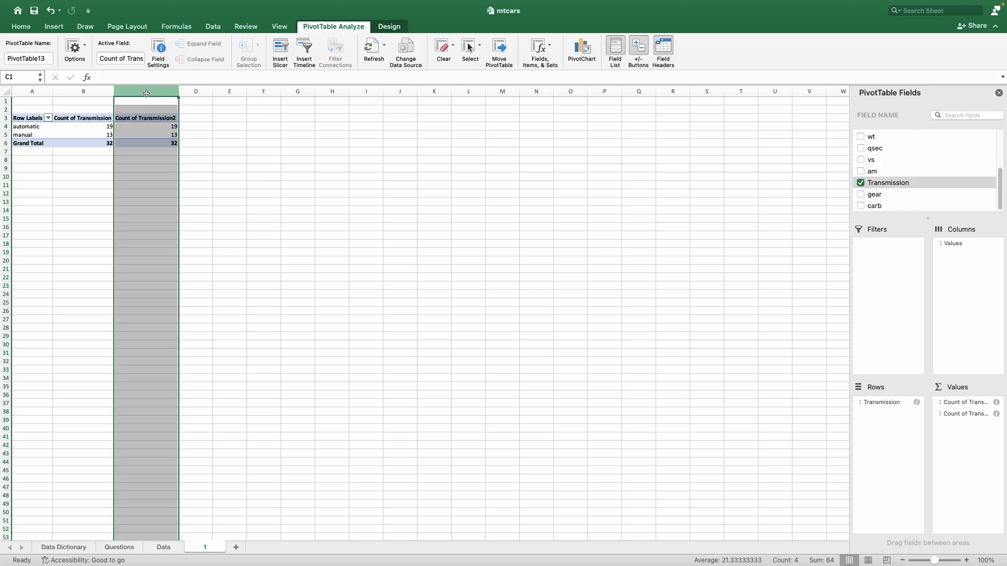
click(148, 128)
right_click(148, 128)
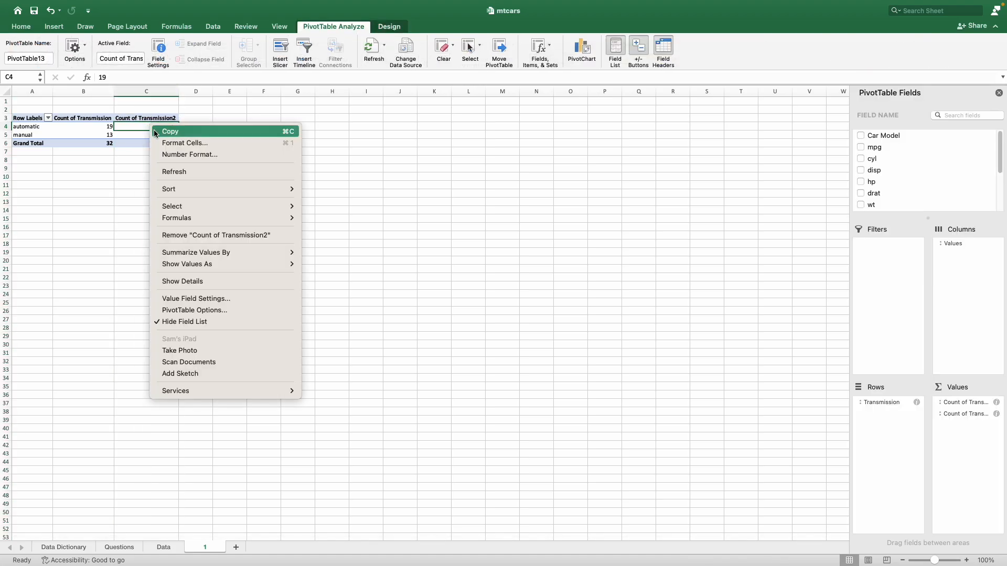
mouse_move(247, 264)
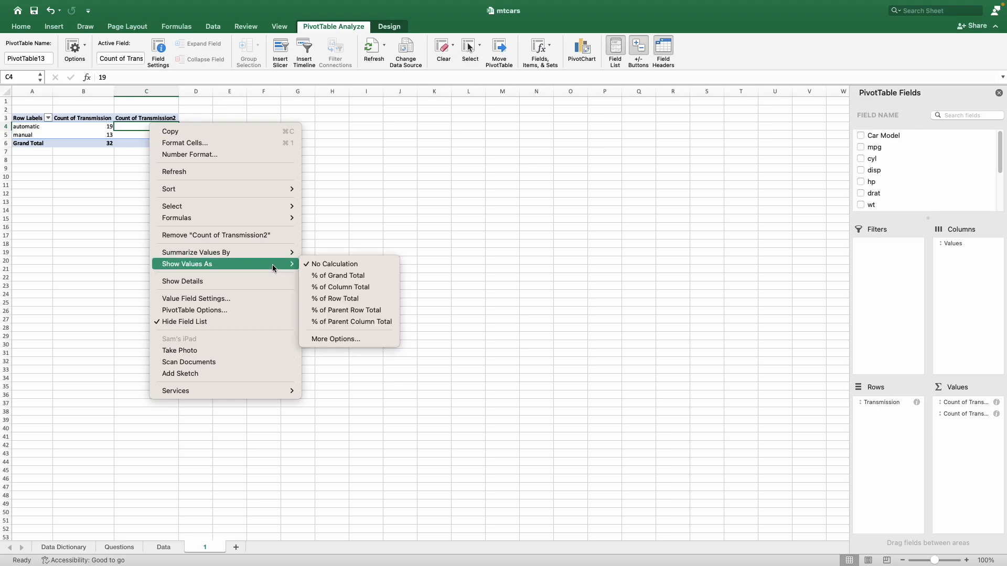
click(368, 281)
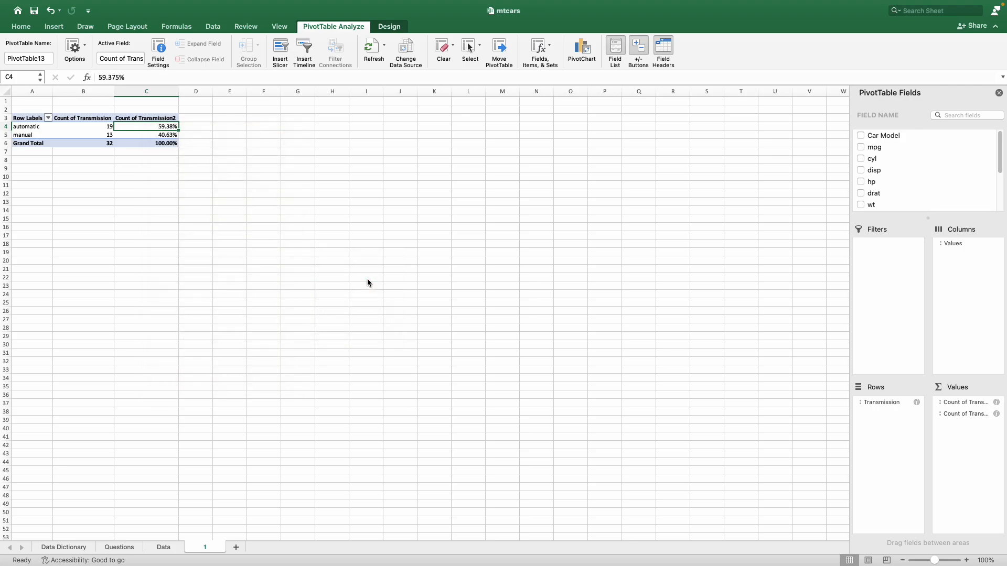
click(166, 189)
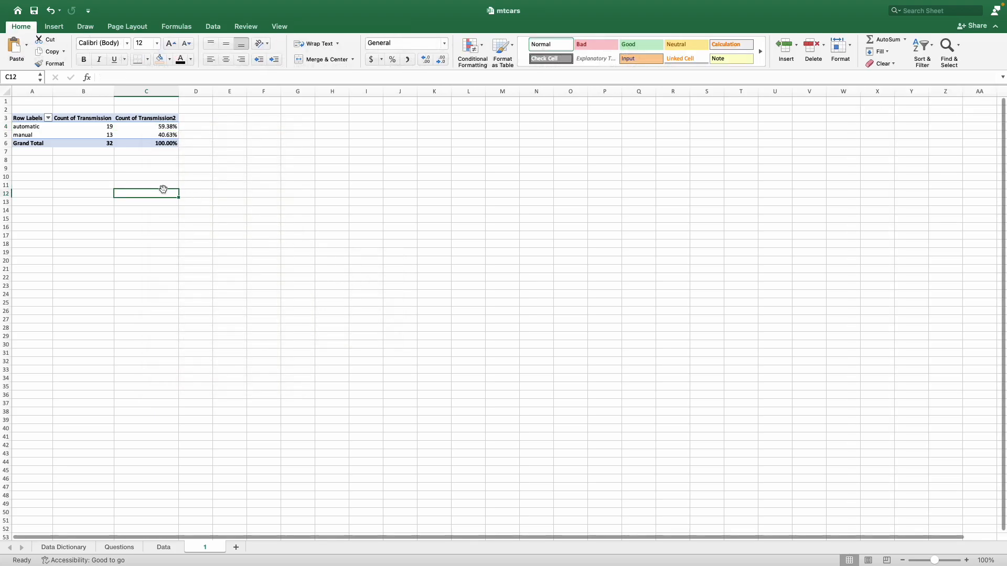
drag(32, 103, 158, 102)
click(324, 59)
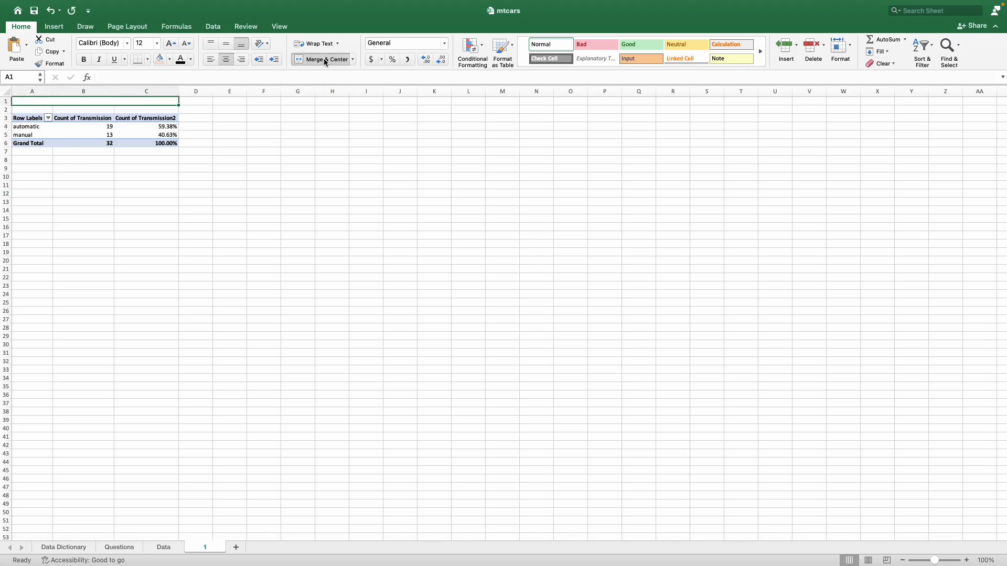
click(321, 60)
click(269, 209)
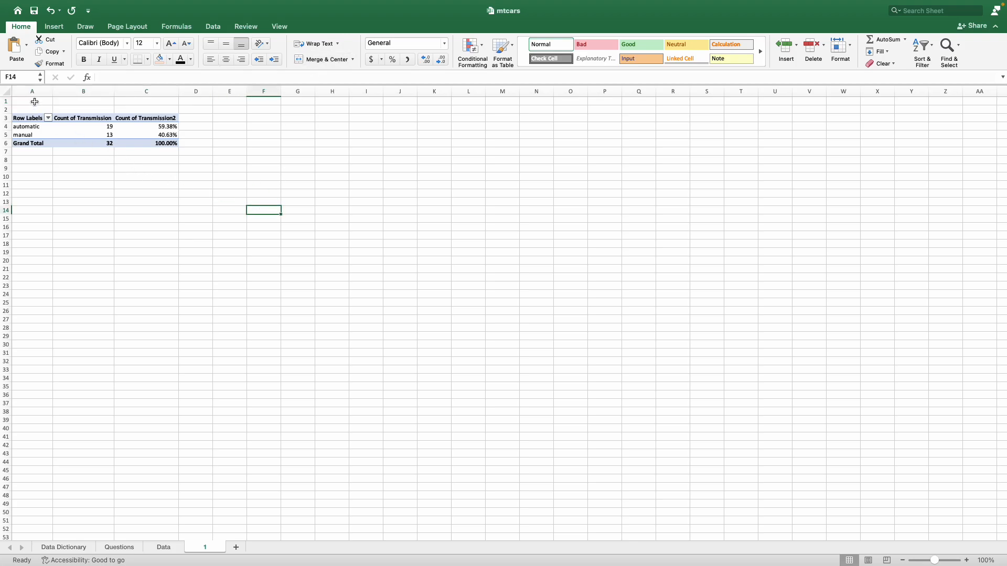
Merge and center cells A1:C1 above the PivotTable and enter the title "Summary Table of Transmission"
drag(35, 103, 128, 104)
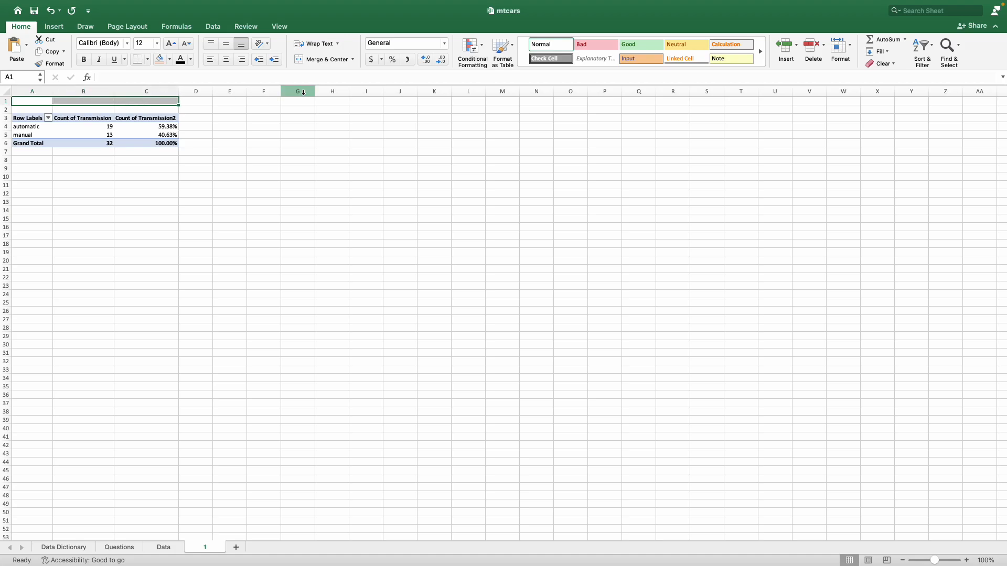
click(323, 58)
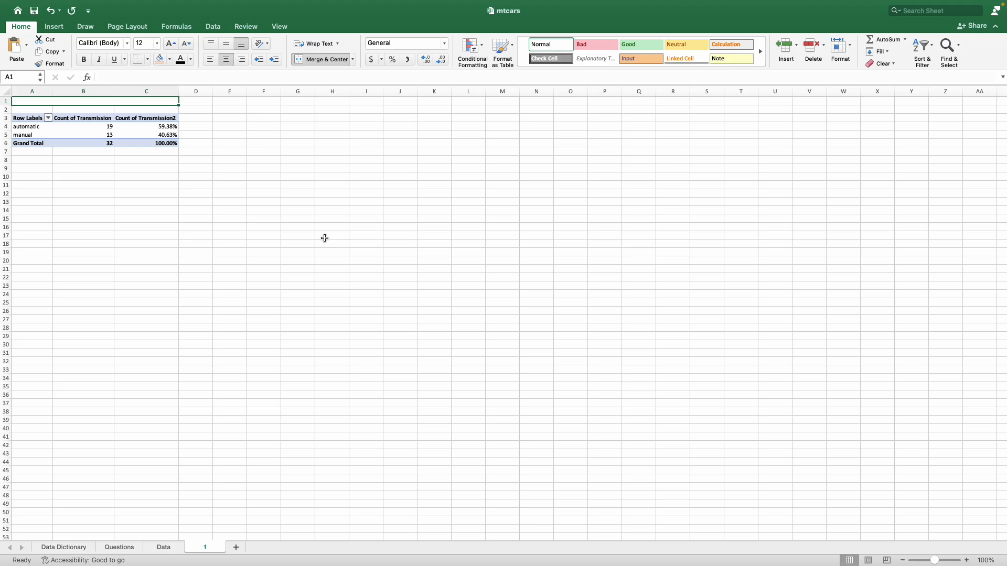
text(Summar)
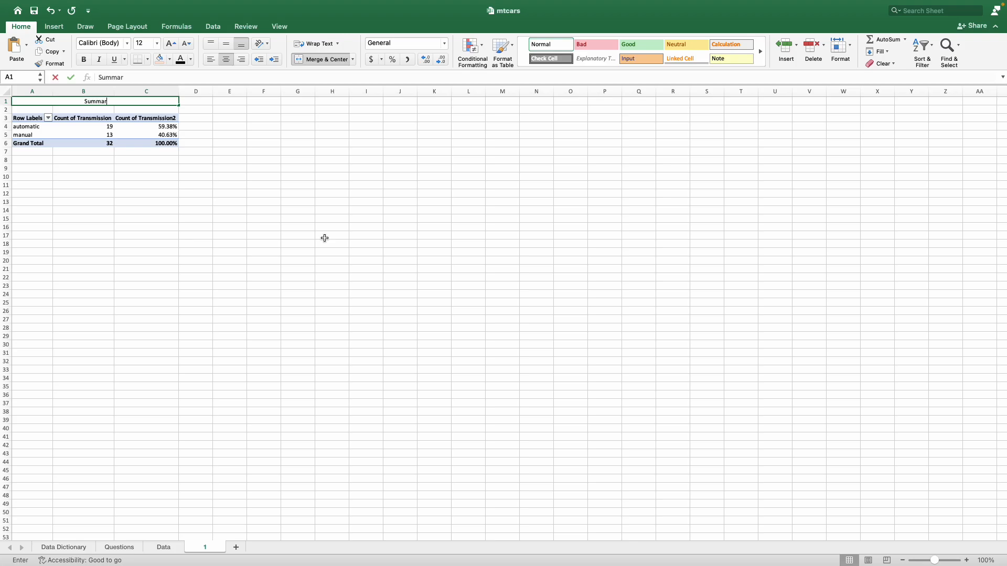
text(y Table of Transmission)
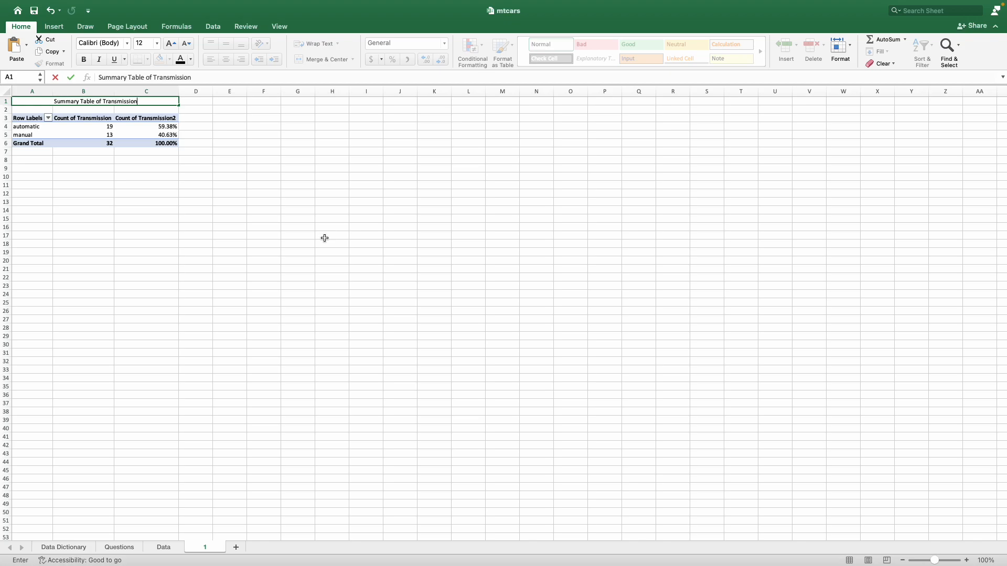
key(Return)
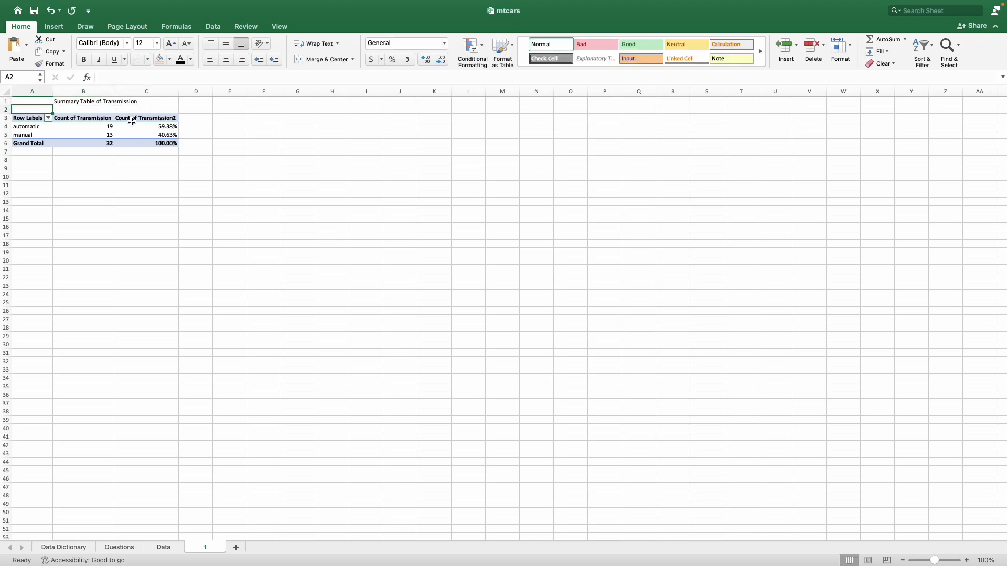
Make the summary table title bold and enlarge its font by three size increments
click(136, 102)
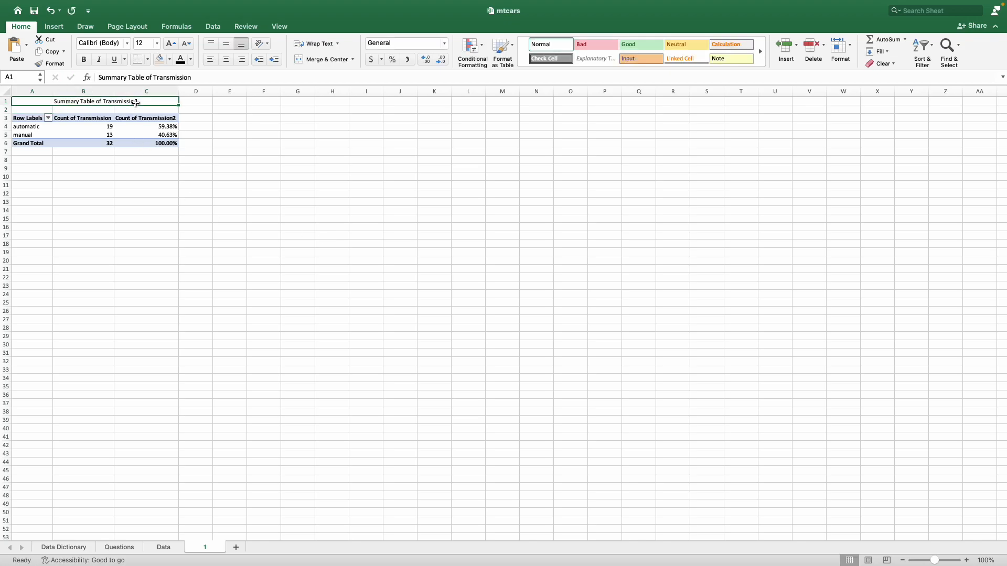
click(84, 60)
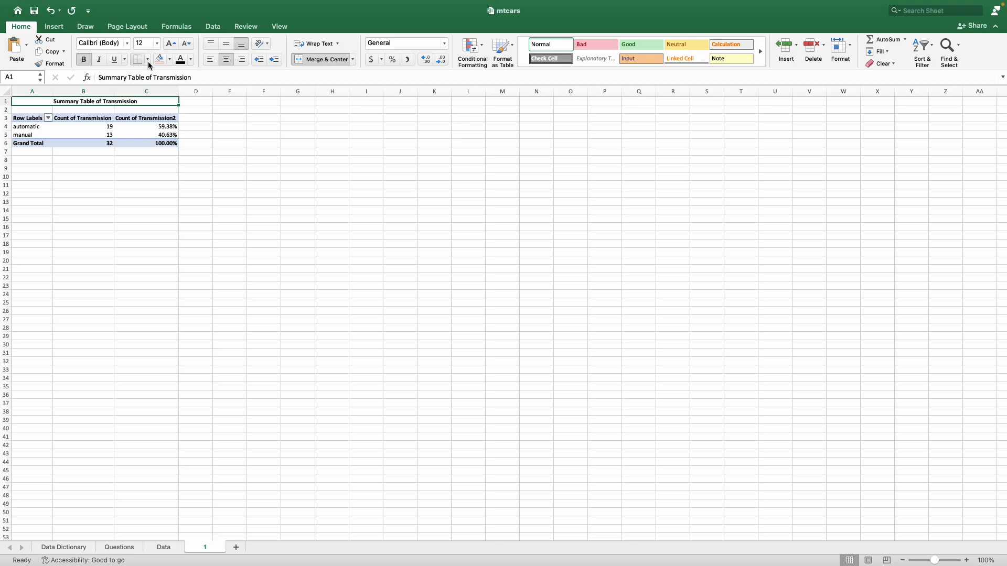
click(172, 45)
click(171, 45)
click(171, 45)
click(202, 186)
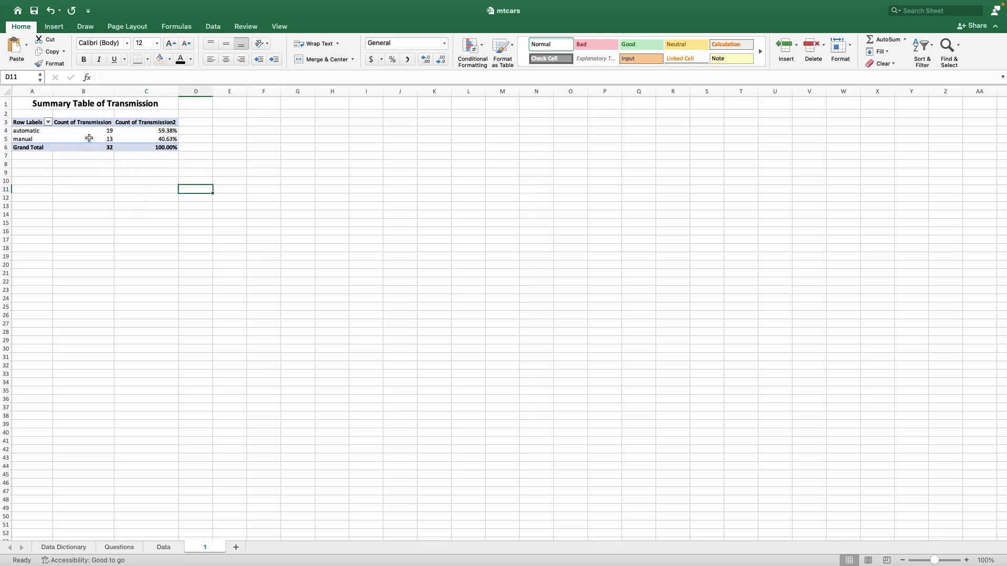
Rename the PivotTable's percentage column header to "Percent" and its count column header to "Count"
drag(87, 128, 135, 139)
click(136, 133)
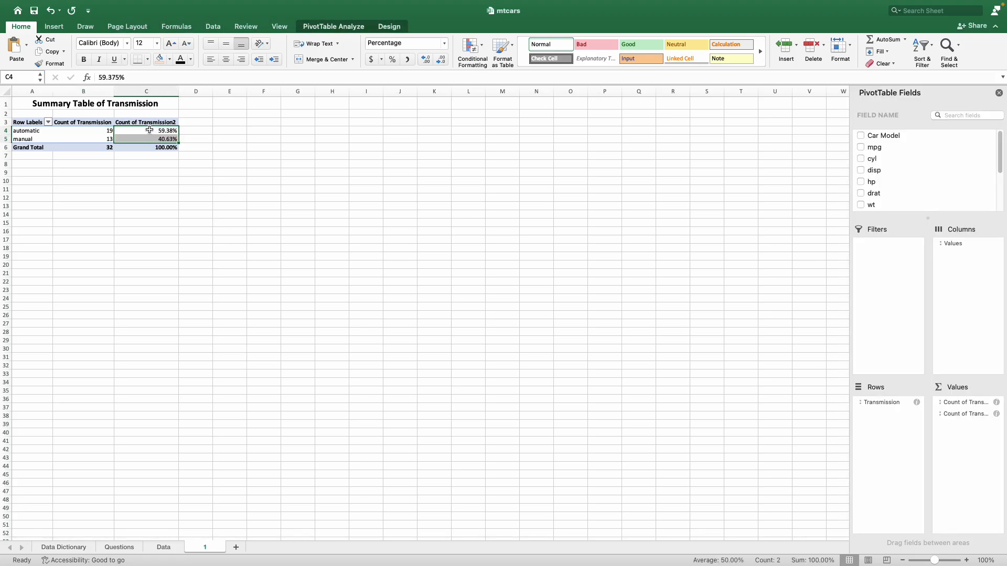
click(132, 123)
text(d)
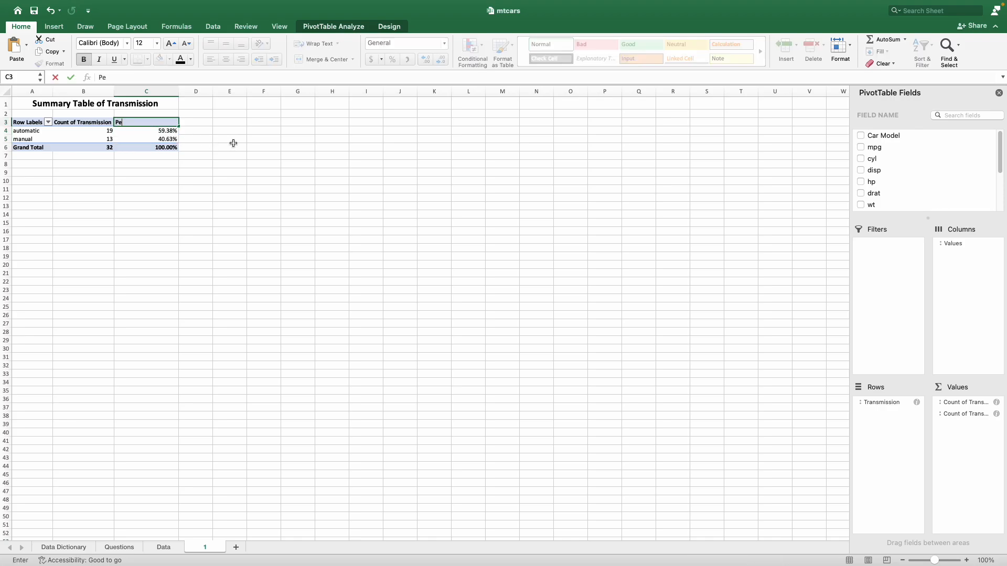
key(Return)
key(Left)
key(Up)
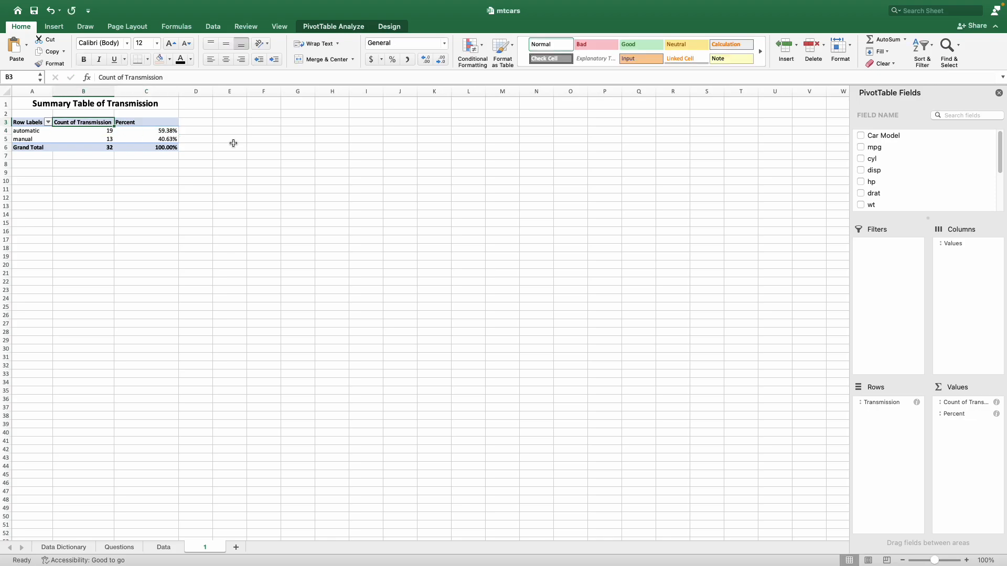
text(Count)
key(Return)
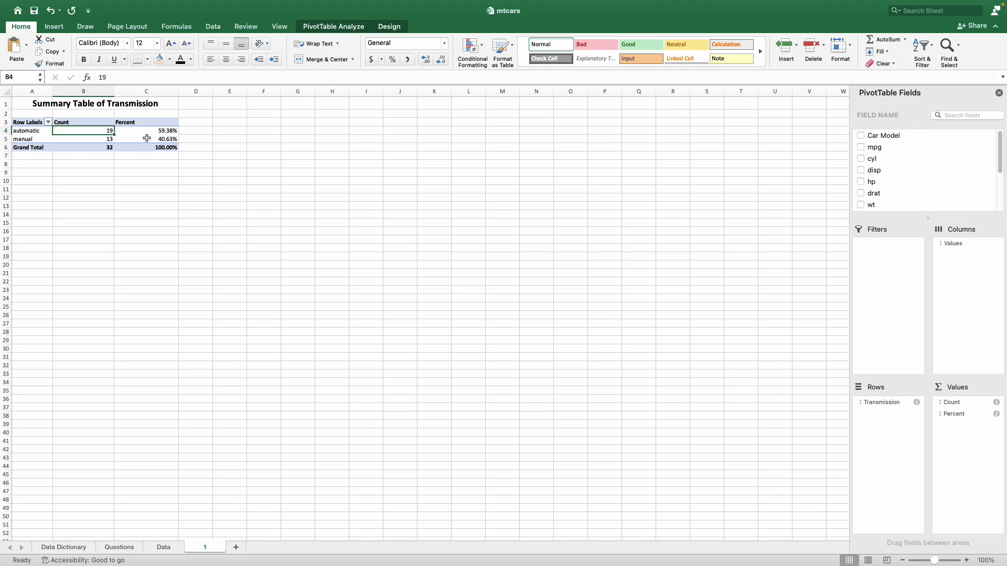
Shade question 1 on the Questions sheet light orange and enter the manual share from sheet 1, 41%, as its answer
click(131, 549)
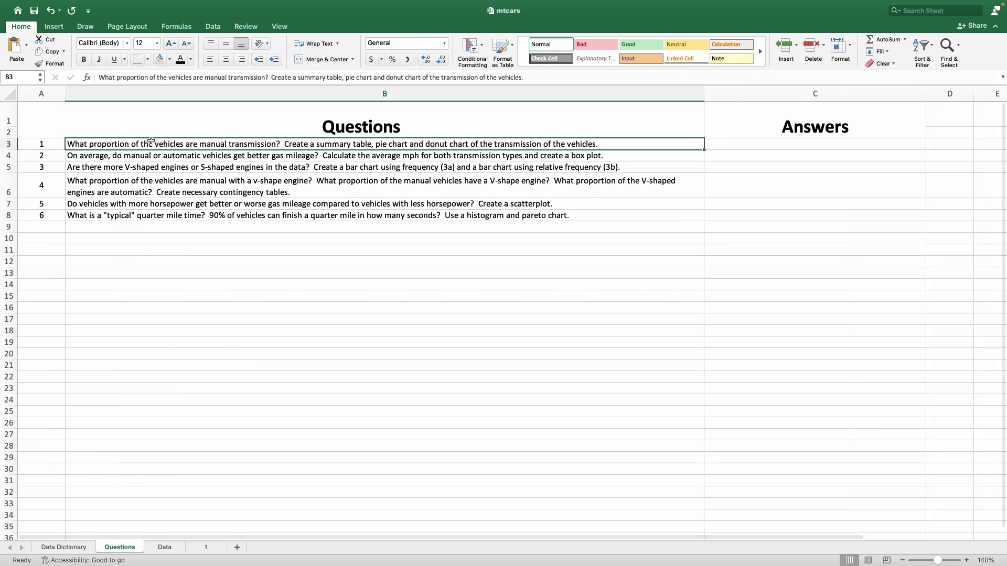
click(158, 59)
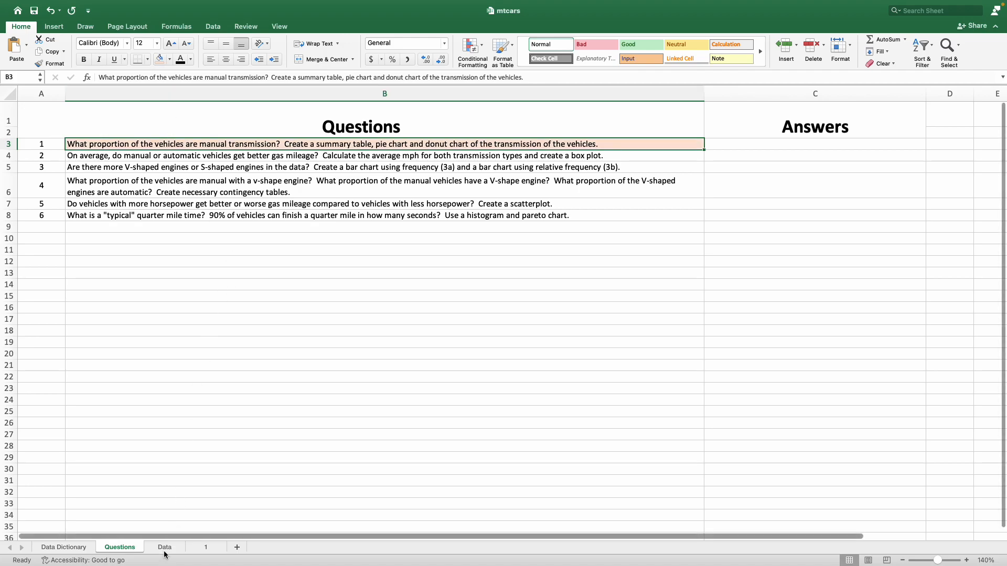
click(206, 547)
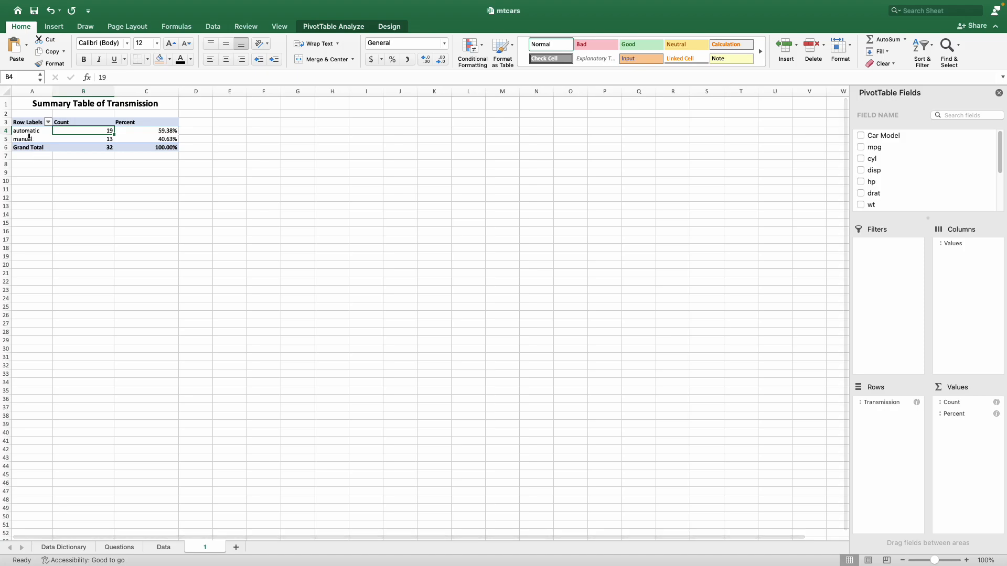
click(150, 139)
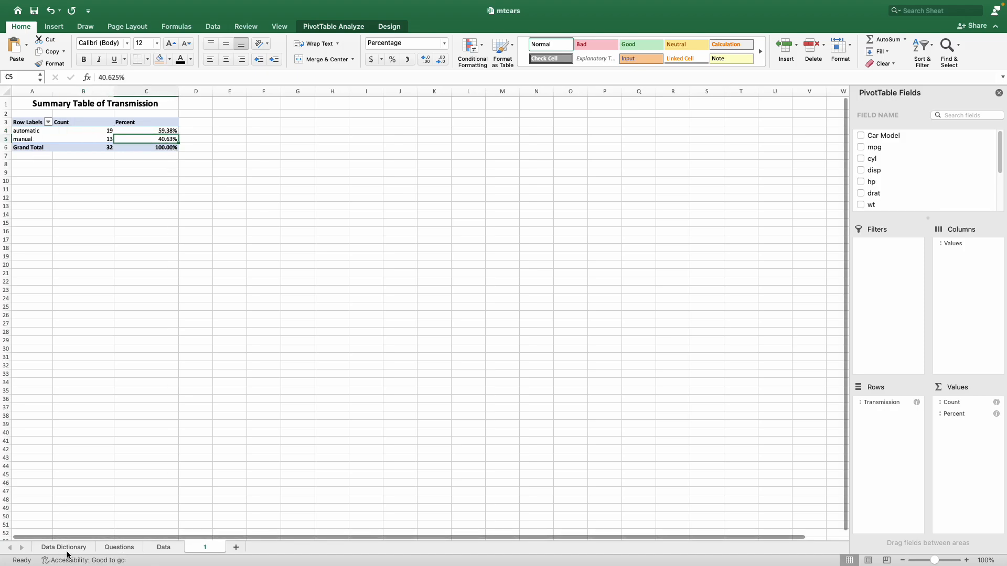
click(110, 547)
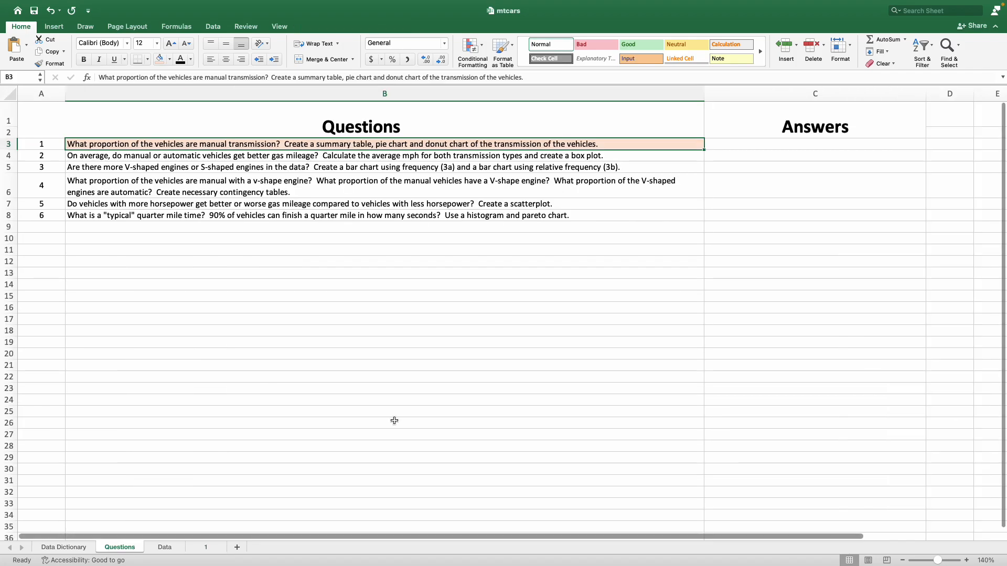
click(724, 149)
text(41)
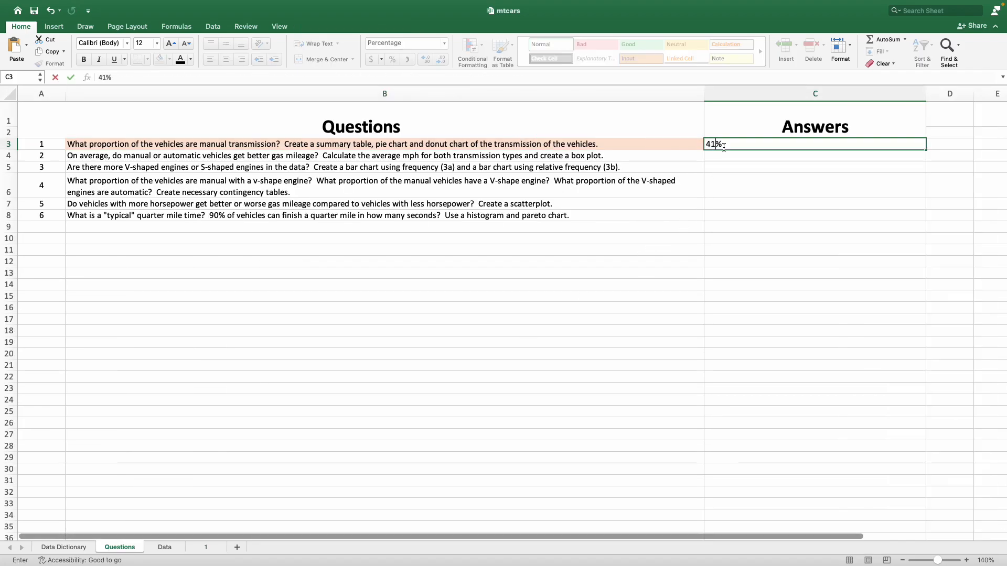
text(%)
key(Return)
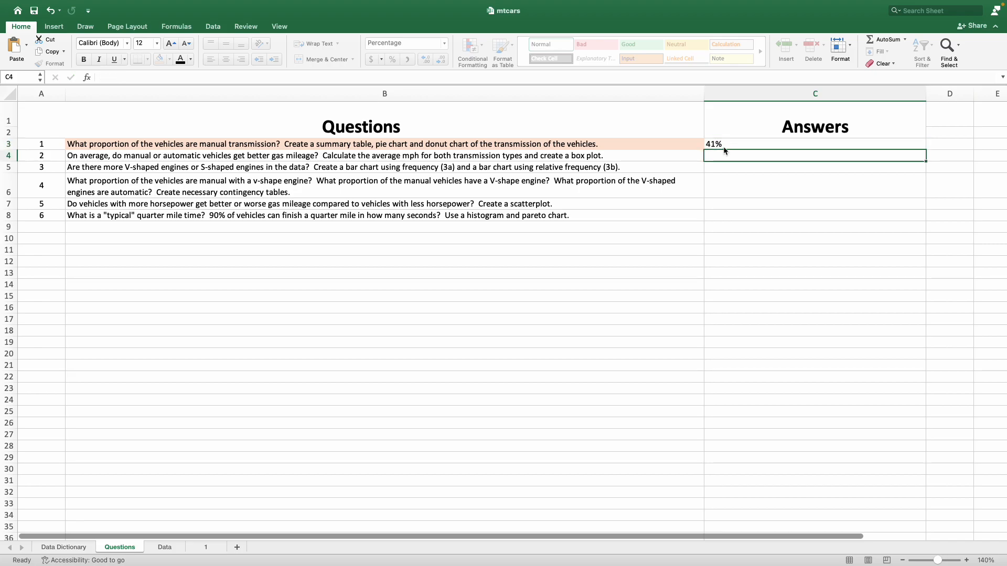
Review what question 1 asks for, the source data and the transmission counts in the summary table
click(381, 144)
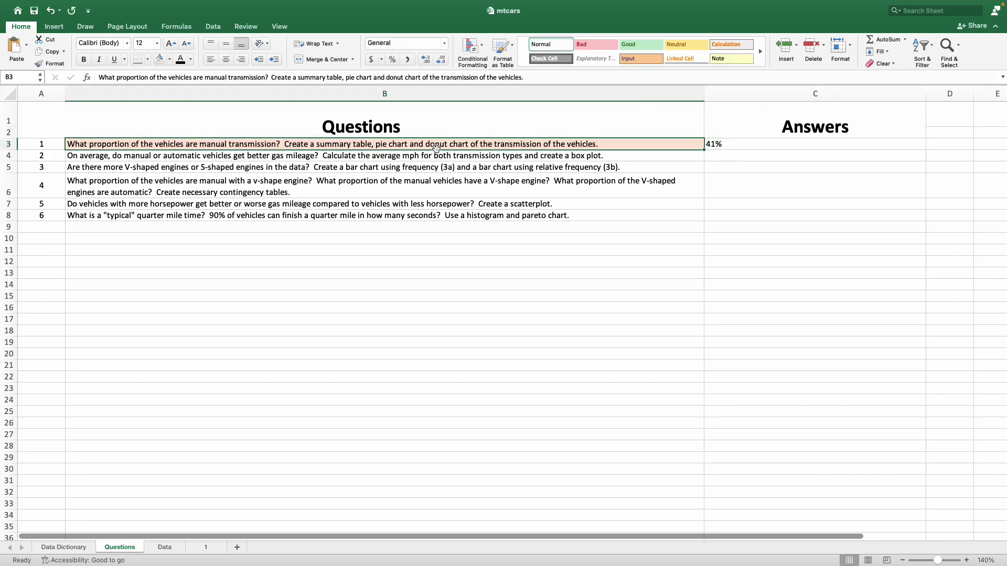
click(164, 547)
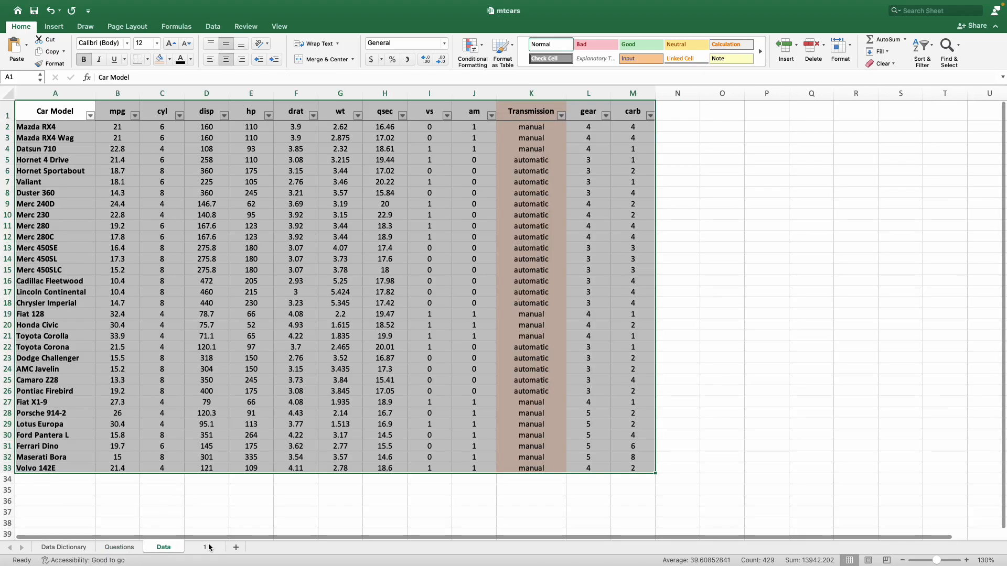
click(207, 547)
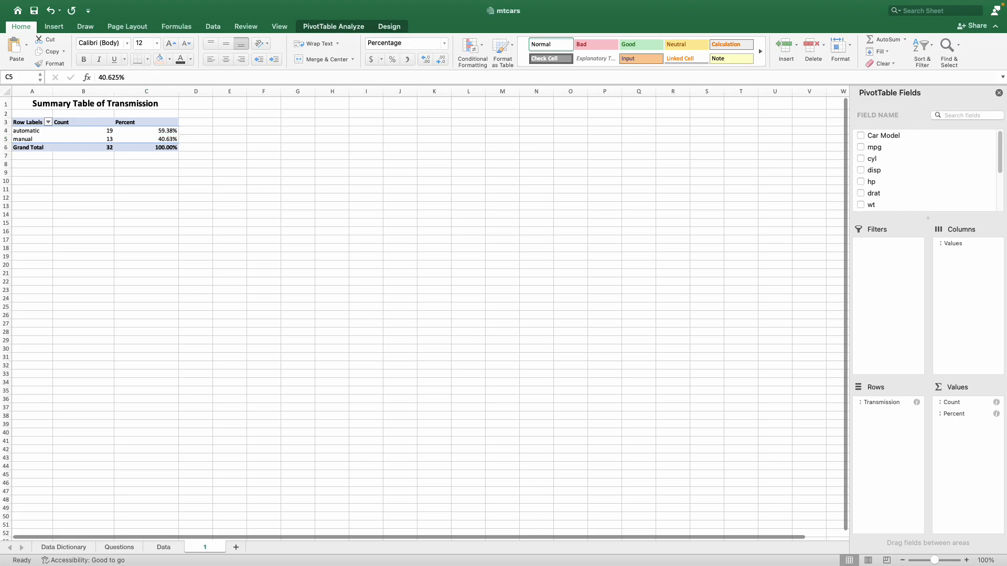
click(107, 131)
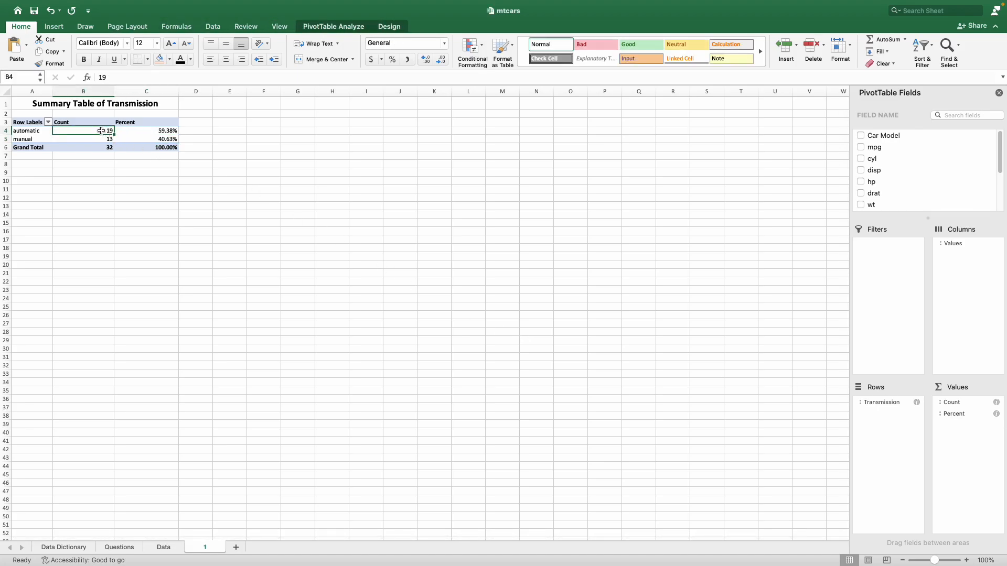
drag(101, 133, 102, 139)
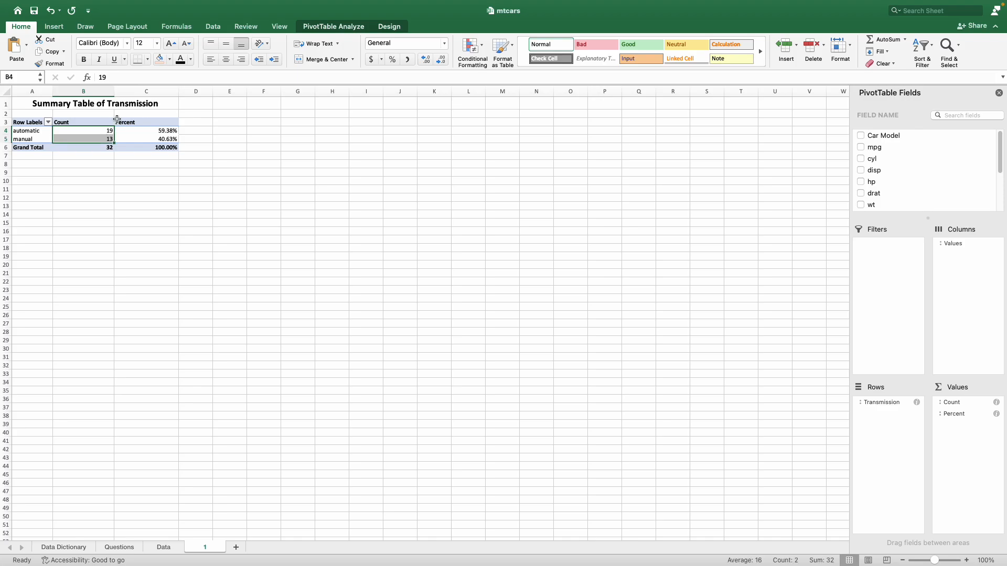
click(319, 26)
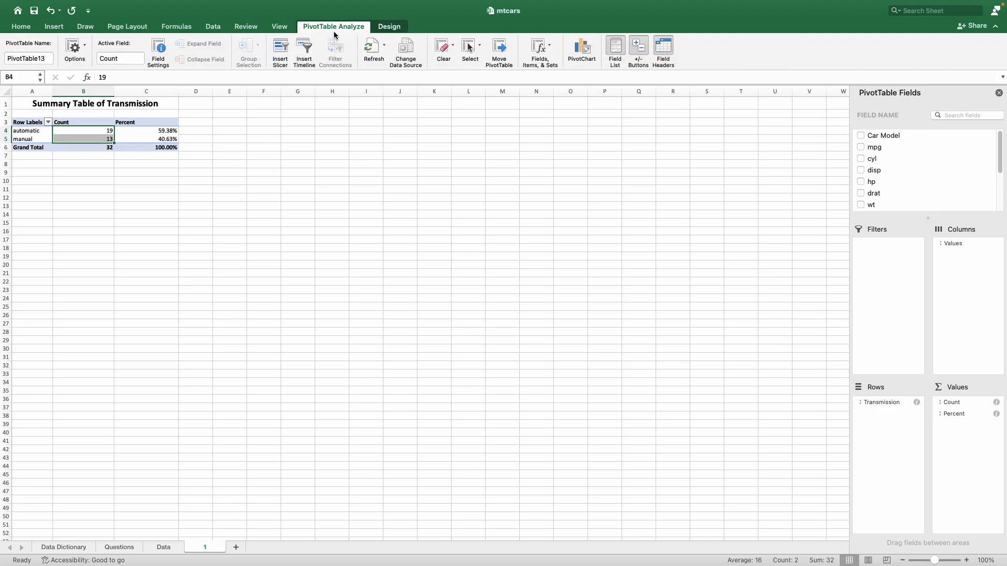
click(345, 216)
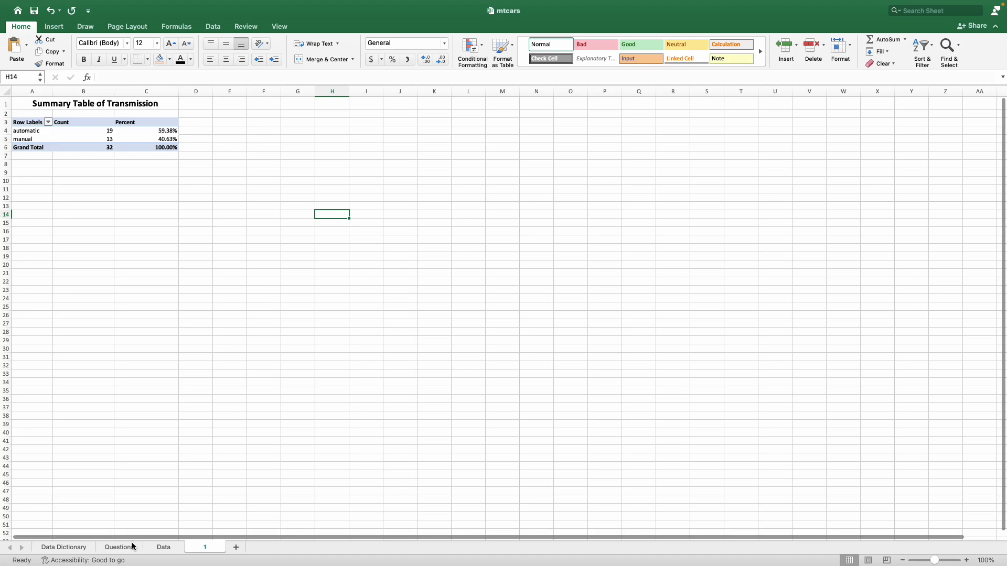
Try a 2-D pie chart made directly from the Transmission values K2:K33 on the Data sheet, enlarge it, and cut it
click(173, 547)
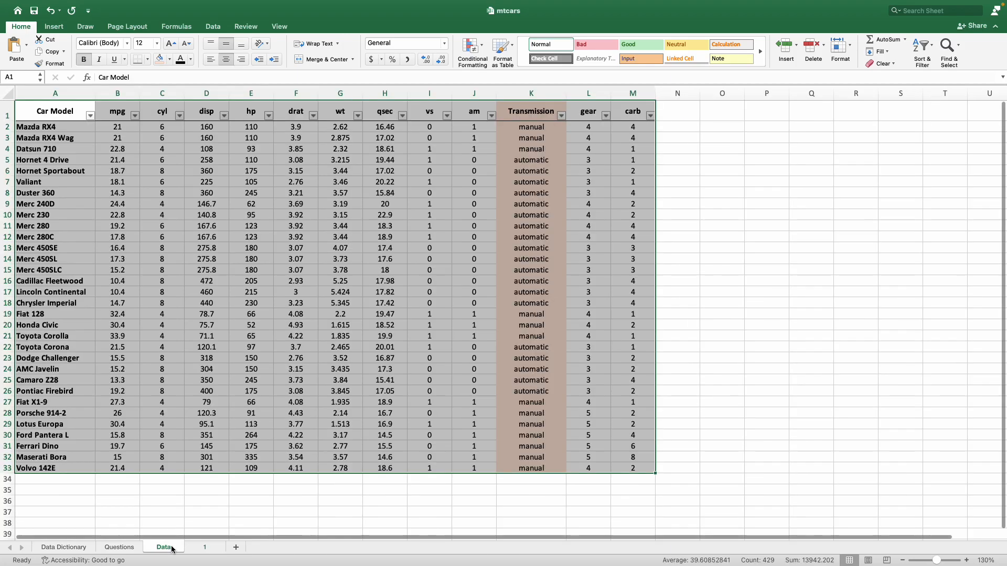
click(203, 501)
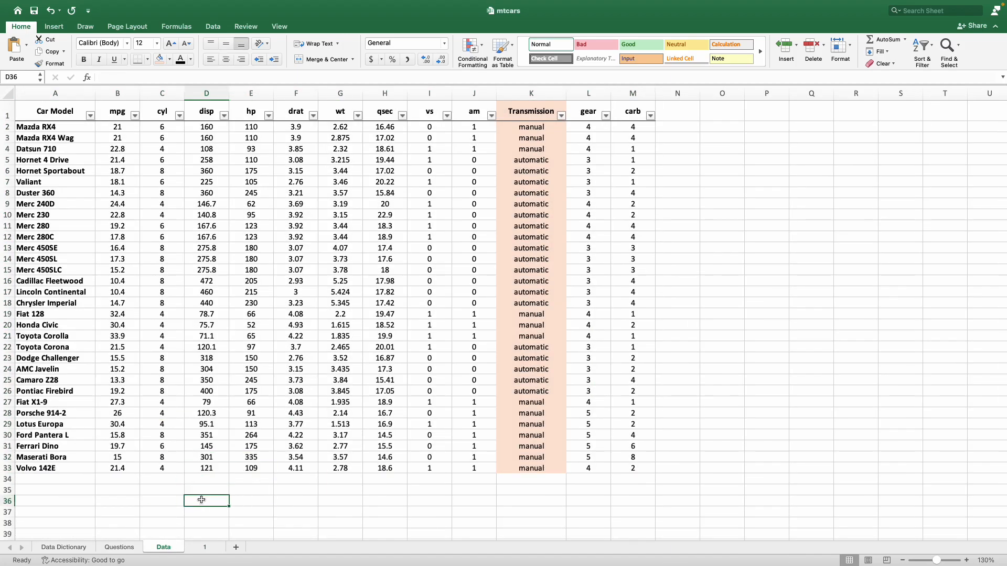
click(805, 227)
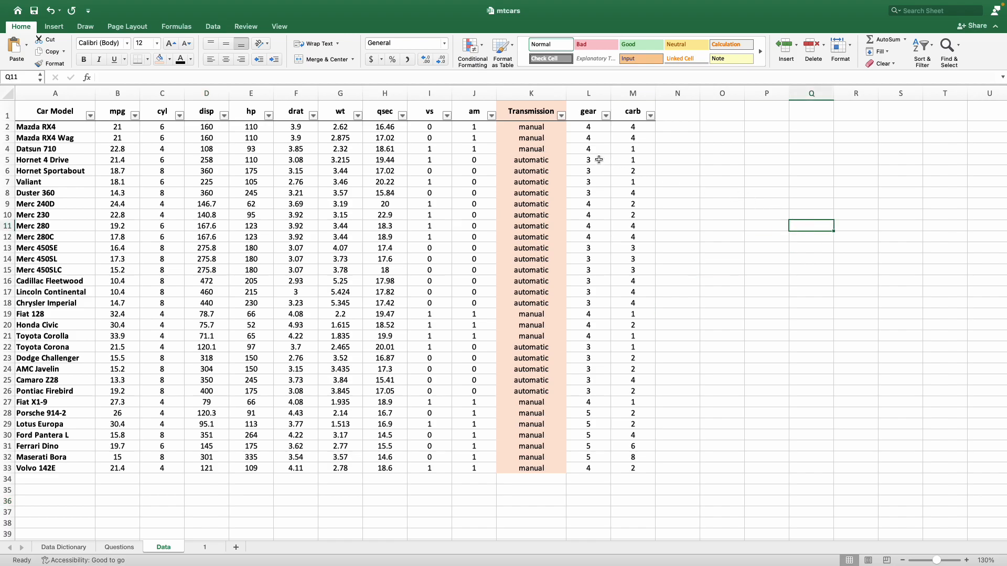
drag(547, 127, 534, 470)
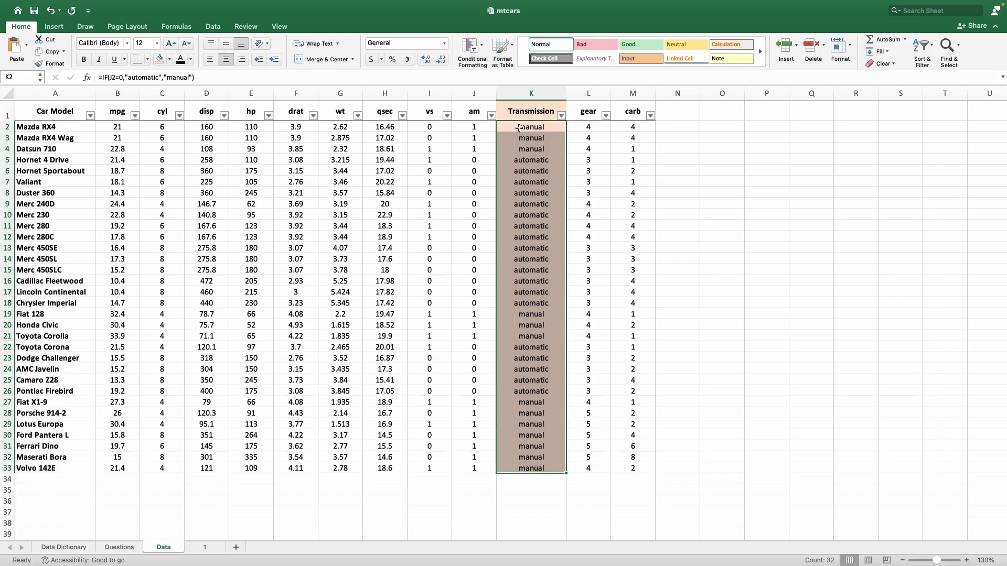
click(54, 27)
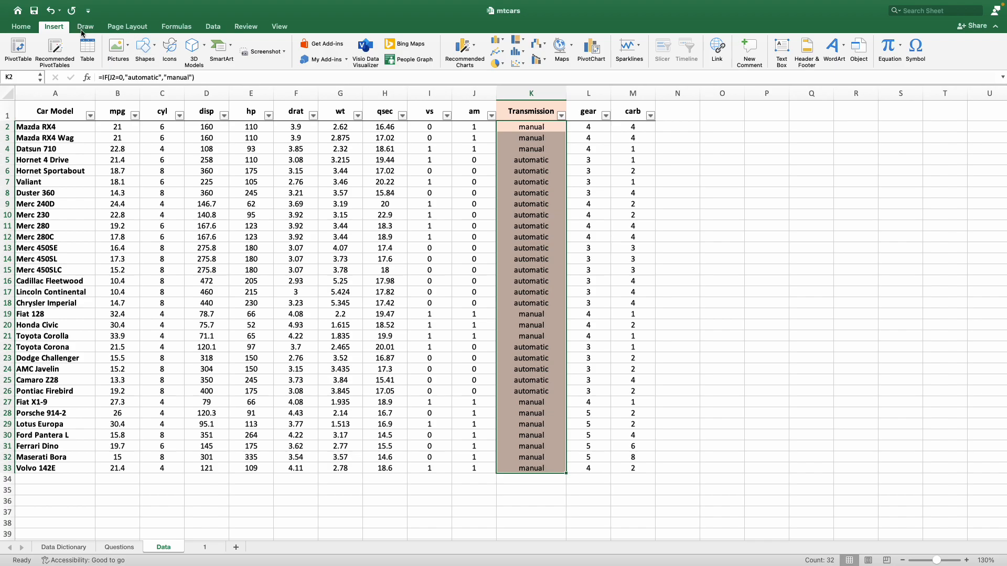
click(505, 64)
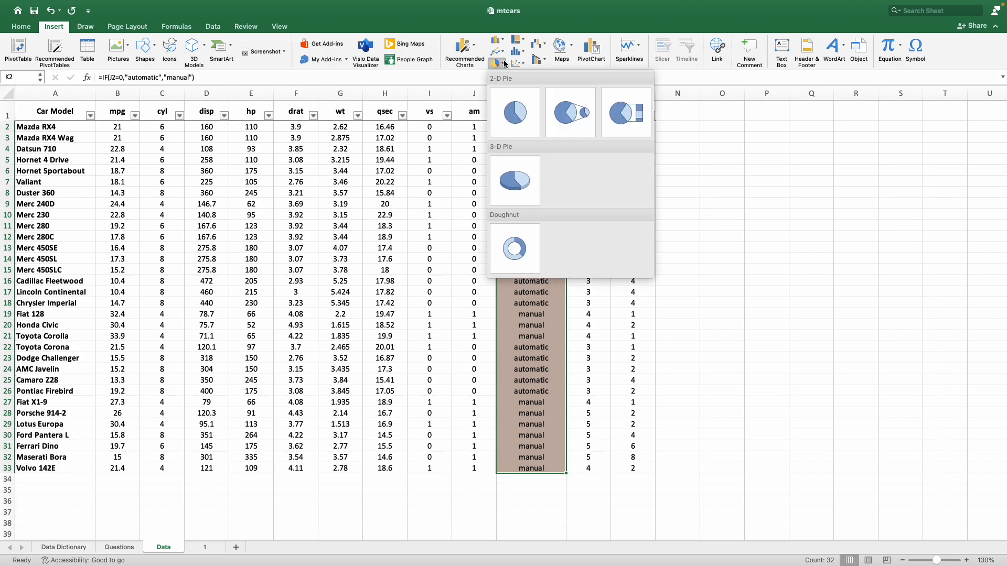
click(507, 109)
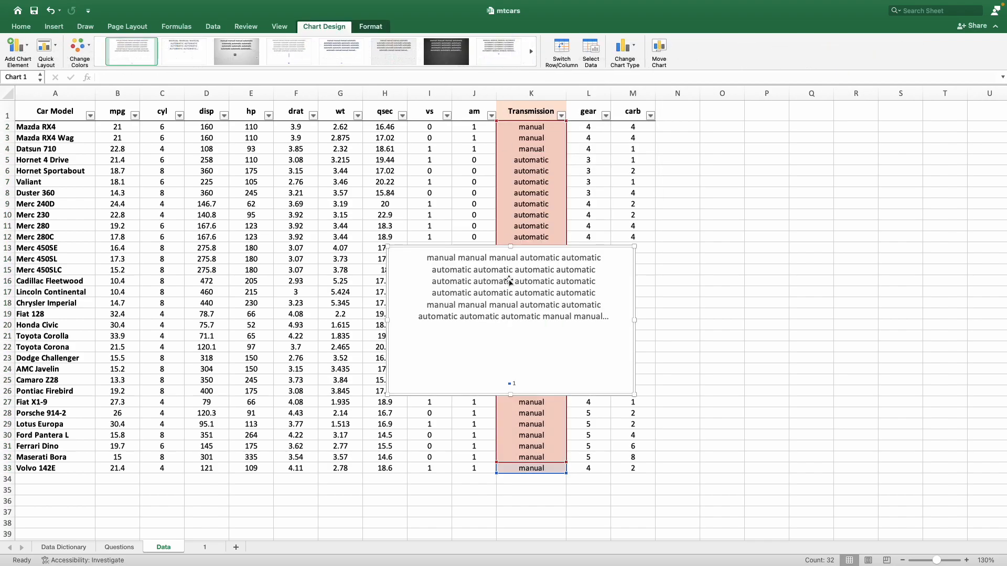
drag(634, 394, 688, 460)
right_click(624, 386)
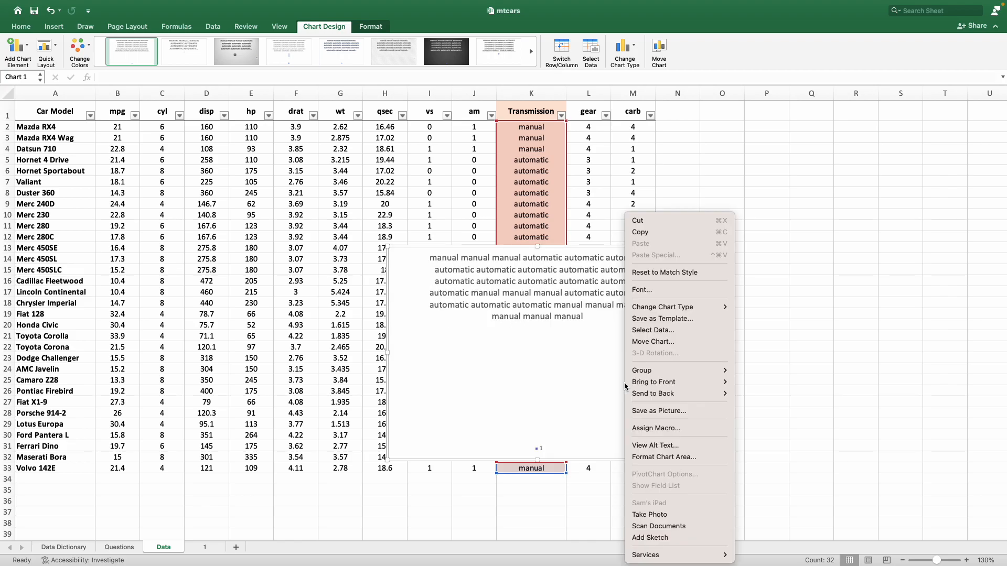
click(650, 221)
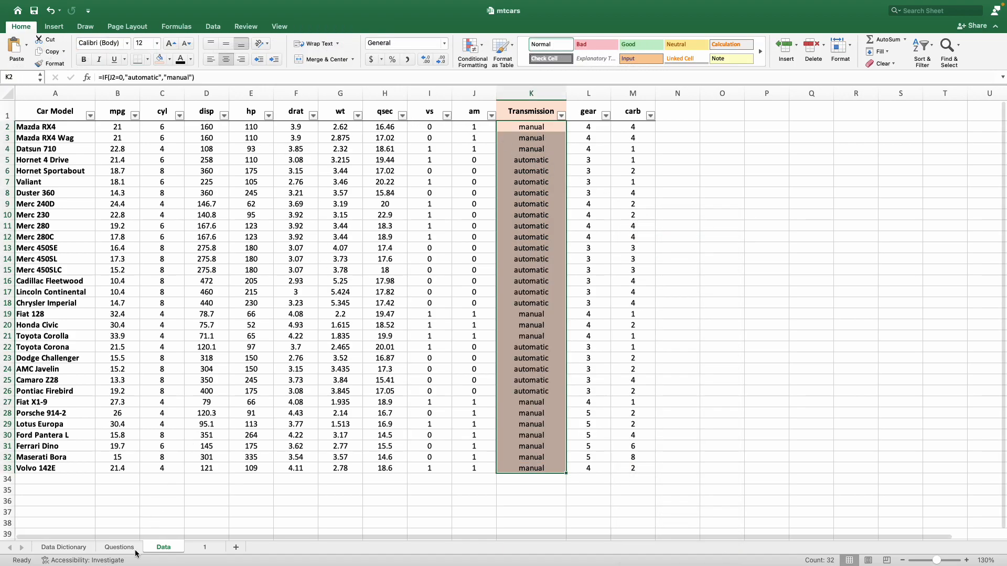
Try a 2-D pie chart made from the Count values B4:B5 on sheet 1, move it up, and cut it
click(119, 548)
click(201, 547)
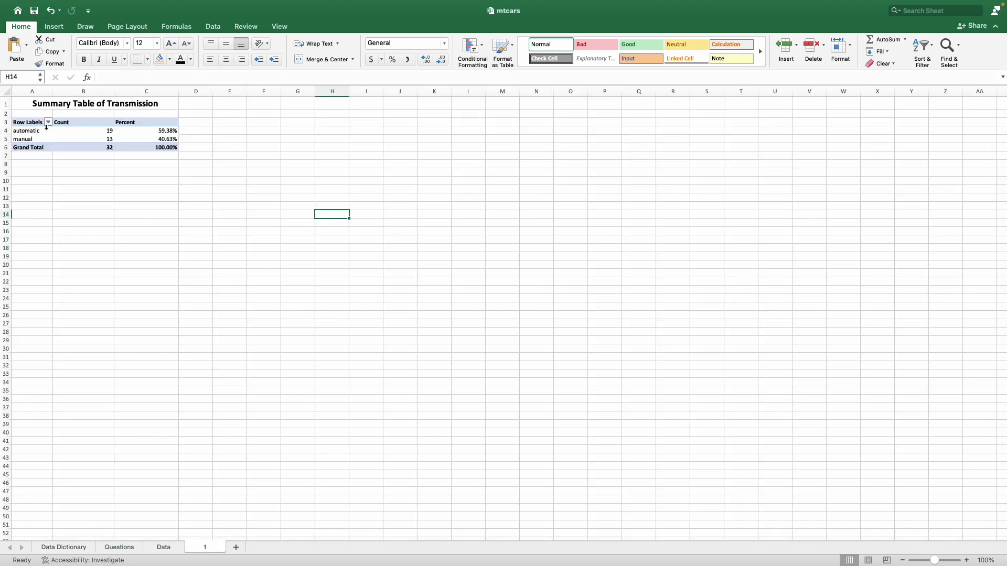
drag(33, 135, 140, 136)
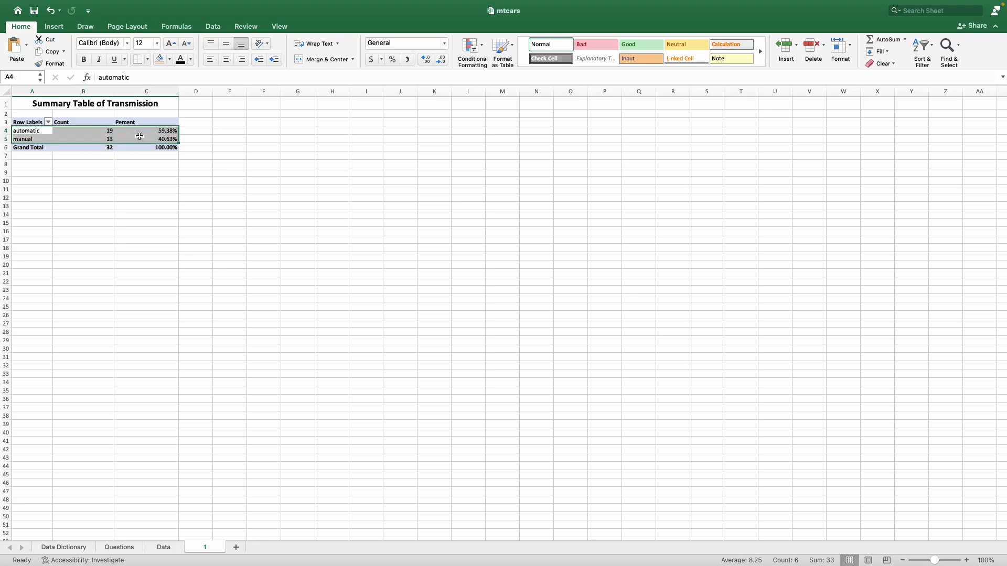
drag(108, 132, 108, 139)
click(53, 28)
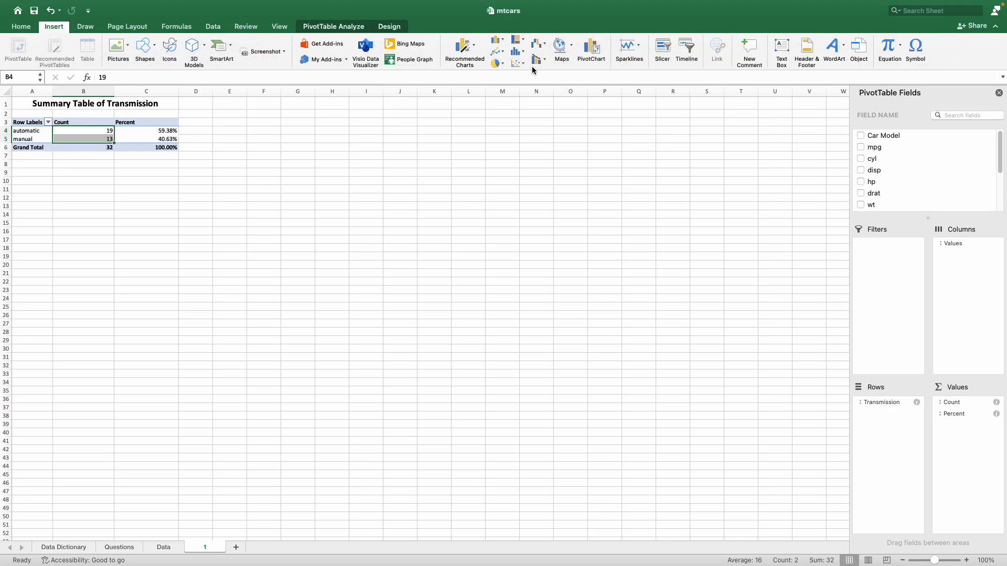
click(497, 63)
click(513, 107)
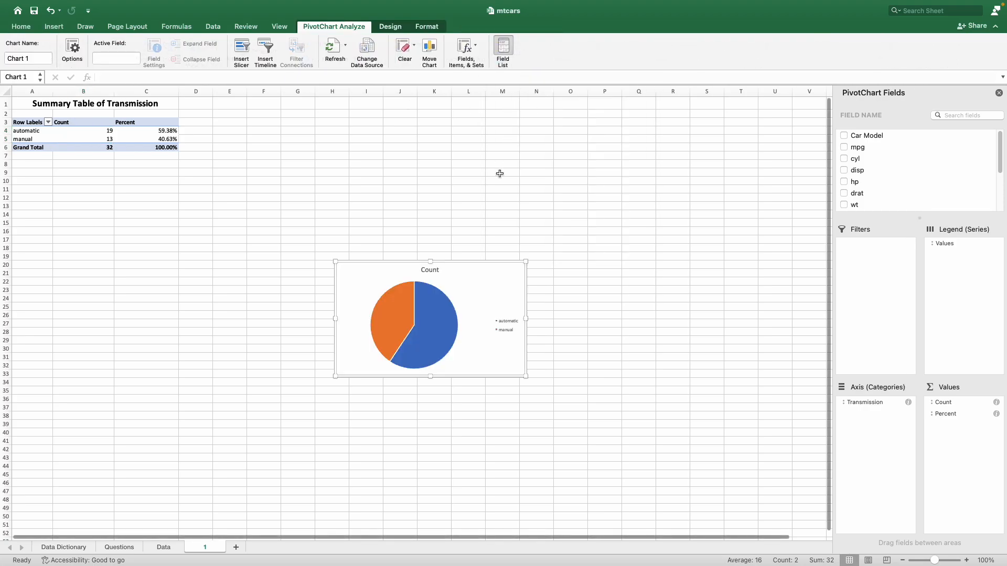
drag(471, 278, 434, 151)
right_click(446, 168)
click(470, 189)
click(331, 230)
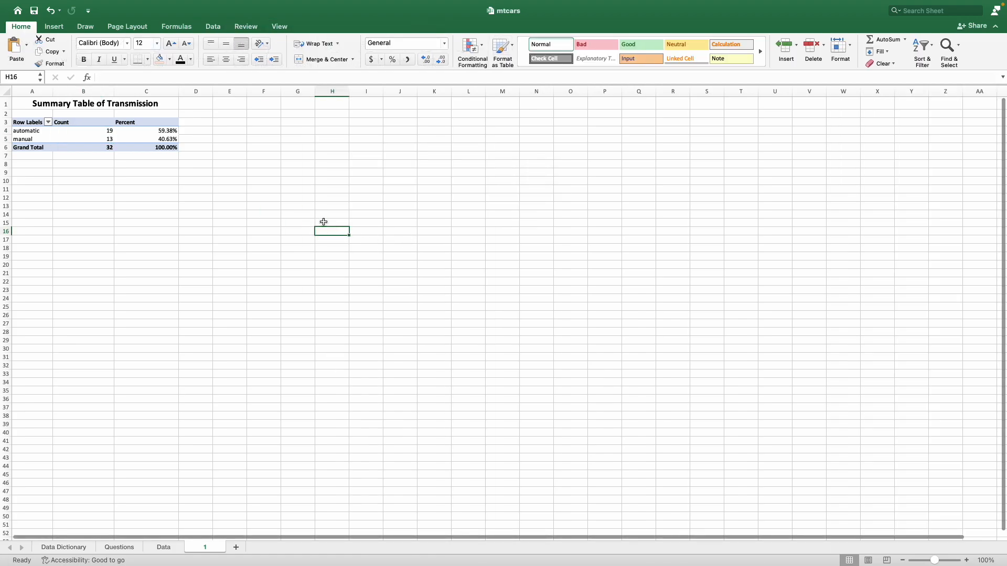
Insert a 2-D pie chart from the Count values B4:B5, place it beside the summary table, and enlarge it
click(77, 129)
mouse_move(79, 135)
mouse_down()
mouse_move(81, 147)
mouse_move(87, 131)
mouse_move(94, 139)
mouse_up()
click(91, 170)
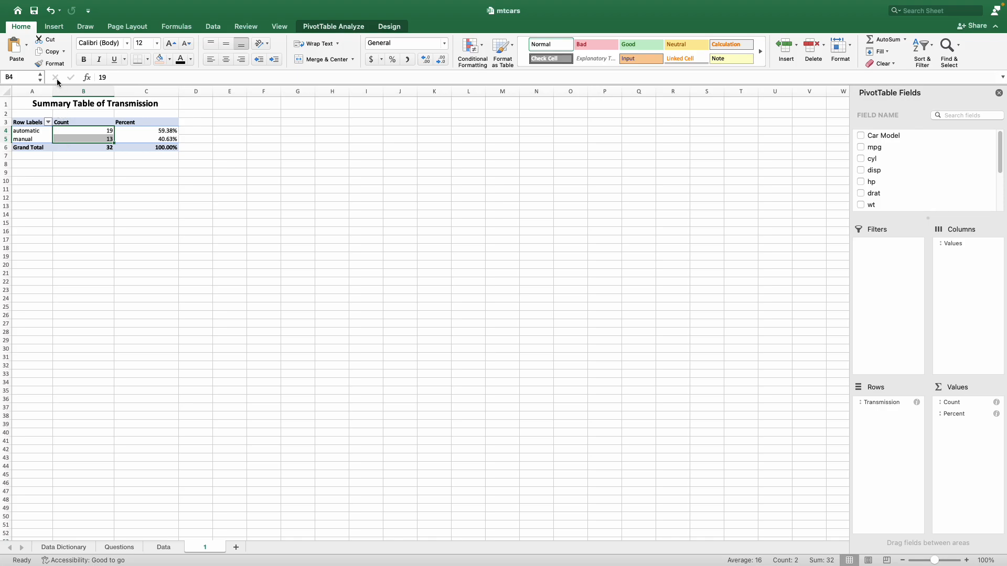
click(55, 28)
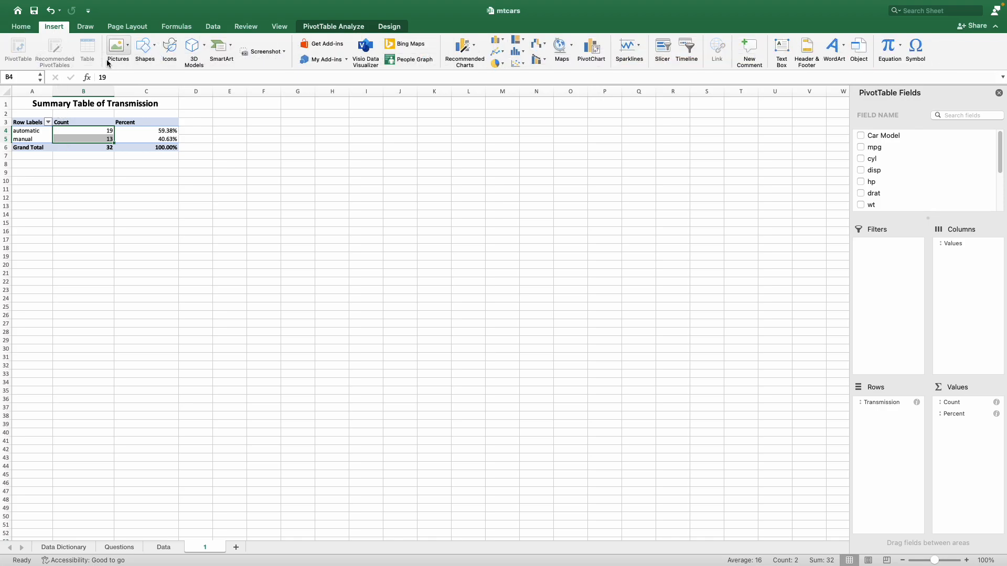
click(502, 61)
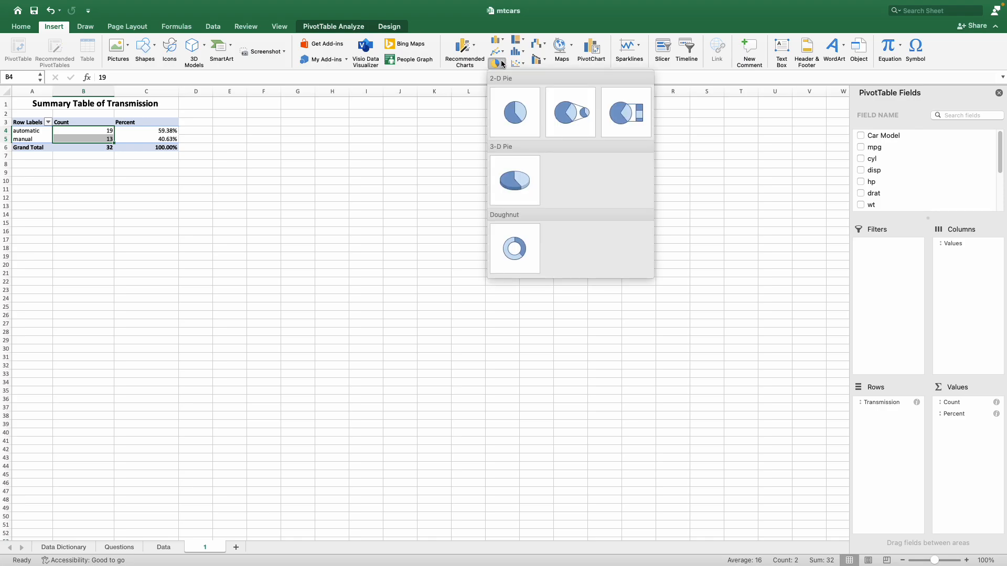
click(510, 119)
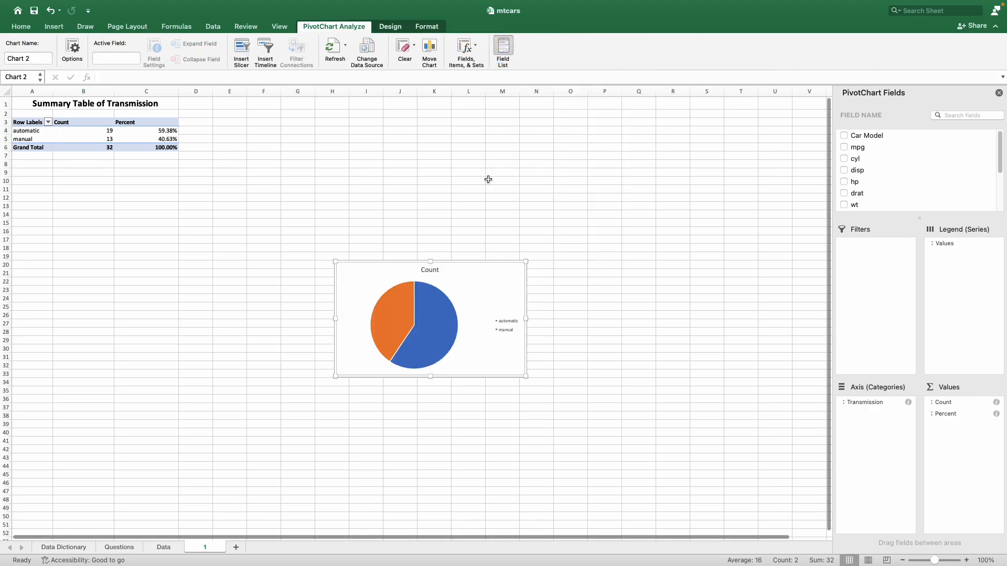
drag(465, 286, 319, 144)
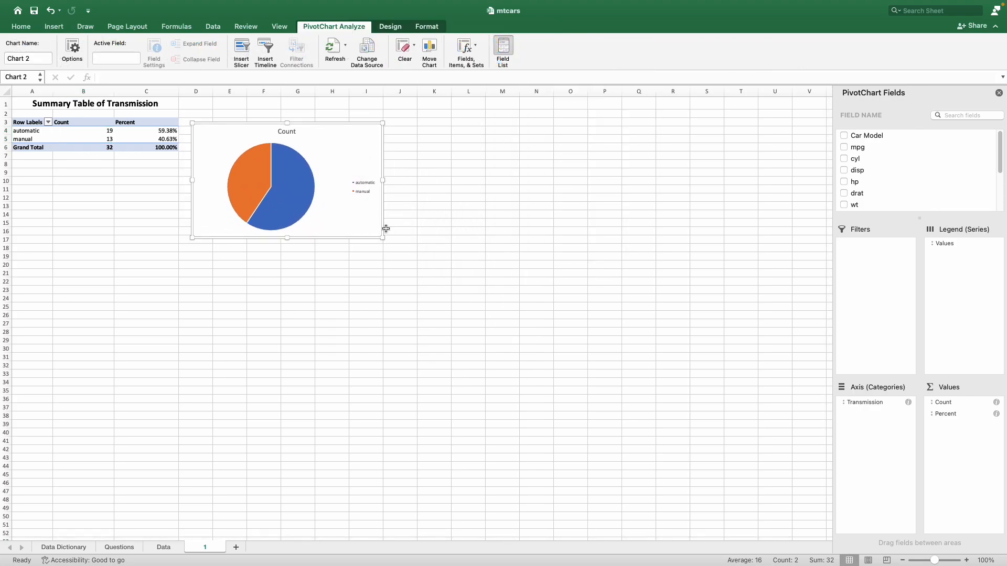
drag(384, 240, 453, 319)
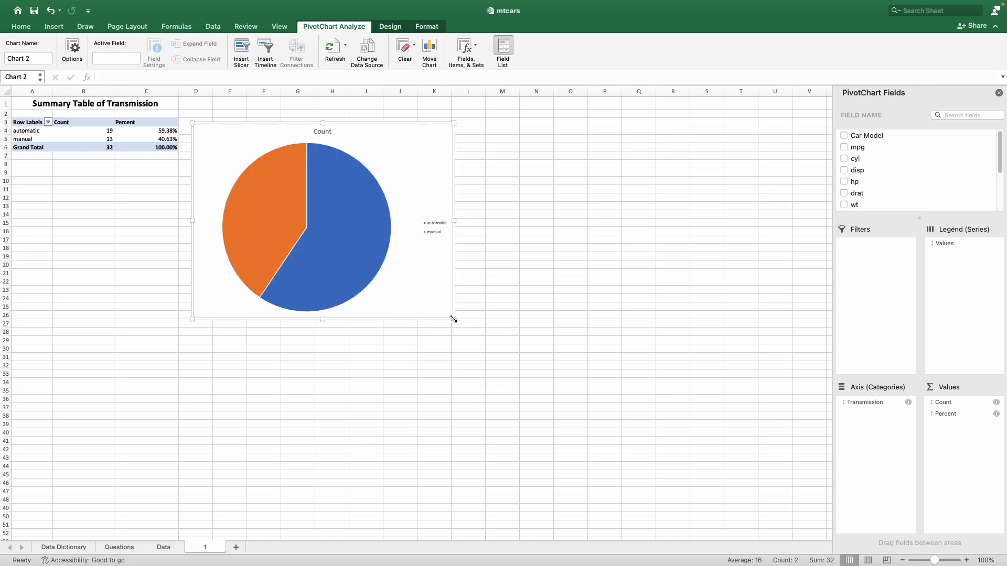
Enlarge the pie chart legend's text to font size 18
click(437, 223)
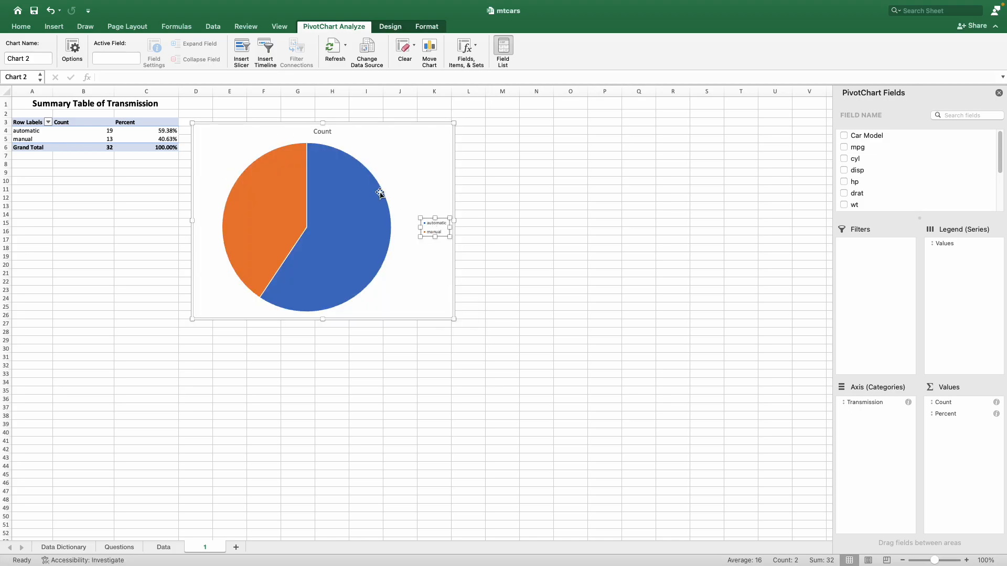
click(34, 26)
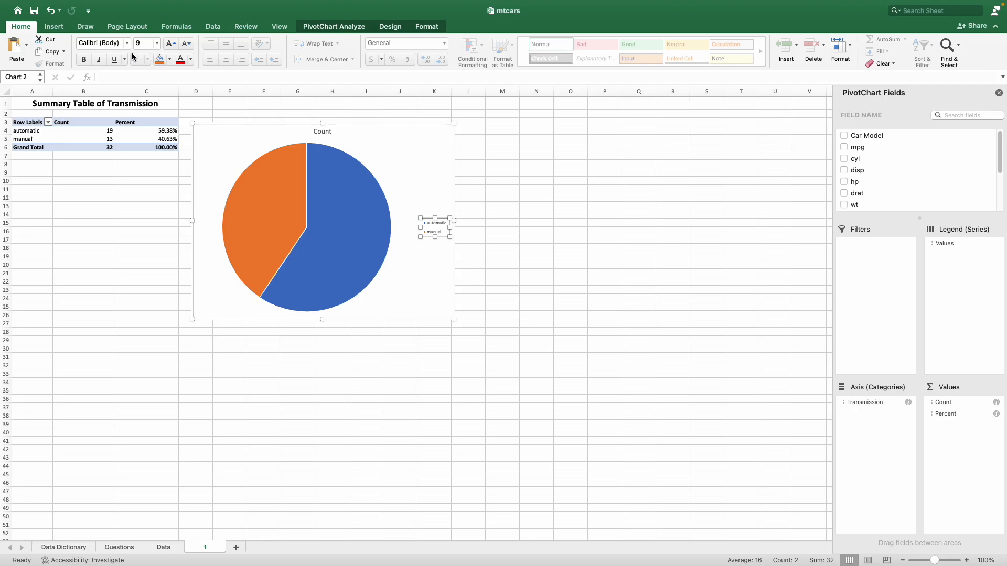
click(168, 39)
click(169, 39)
click(168, 39)
click(169, 39)
click(168, 39)
click(169, 40)
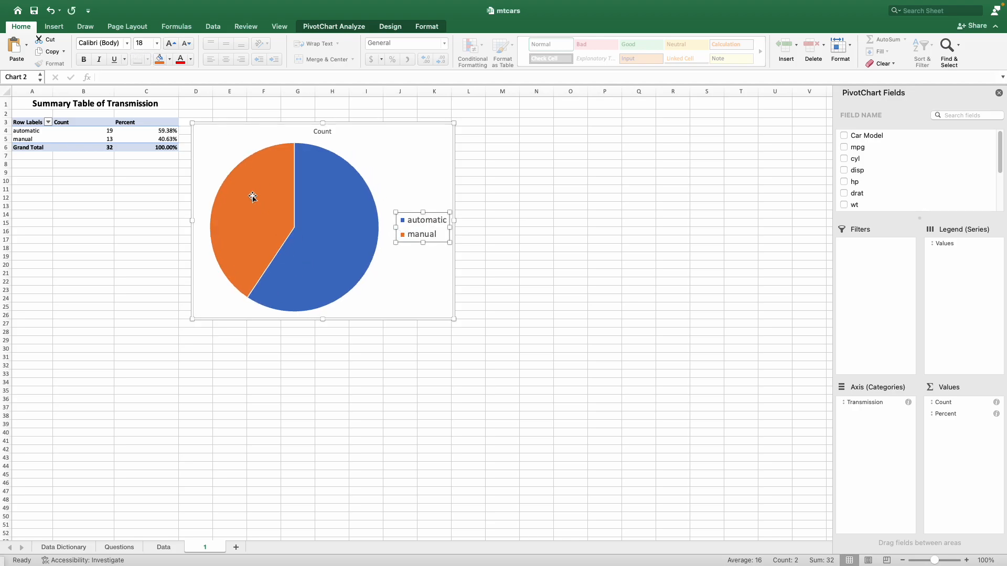
Change the pie chart's title to "Pie Chart of Transmission"
click(323, 131)
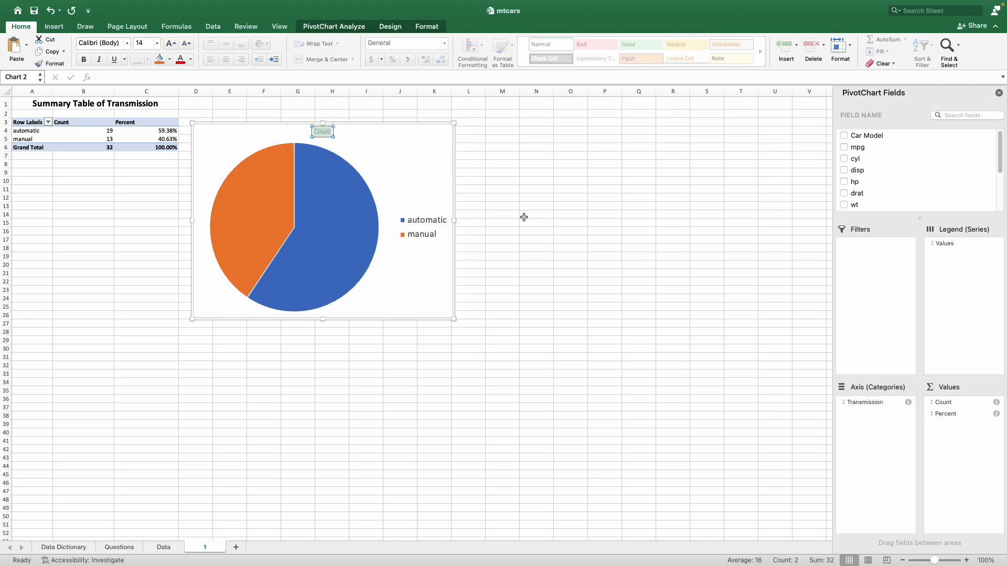
text(Pie Chart of Transmission)
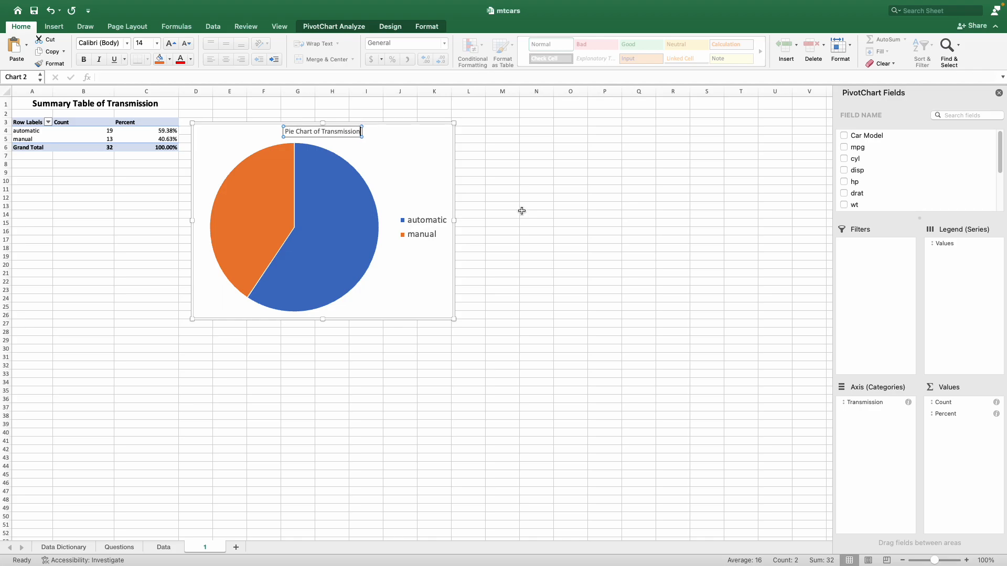
click(522, 210)
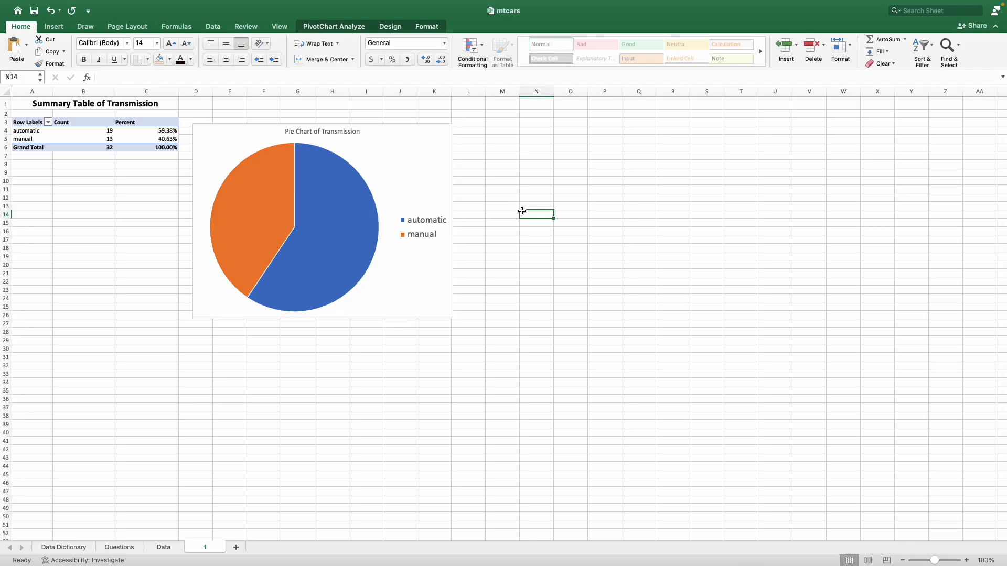
Add a data label to the automatic slice of the pie chart
click(315, 238)
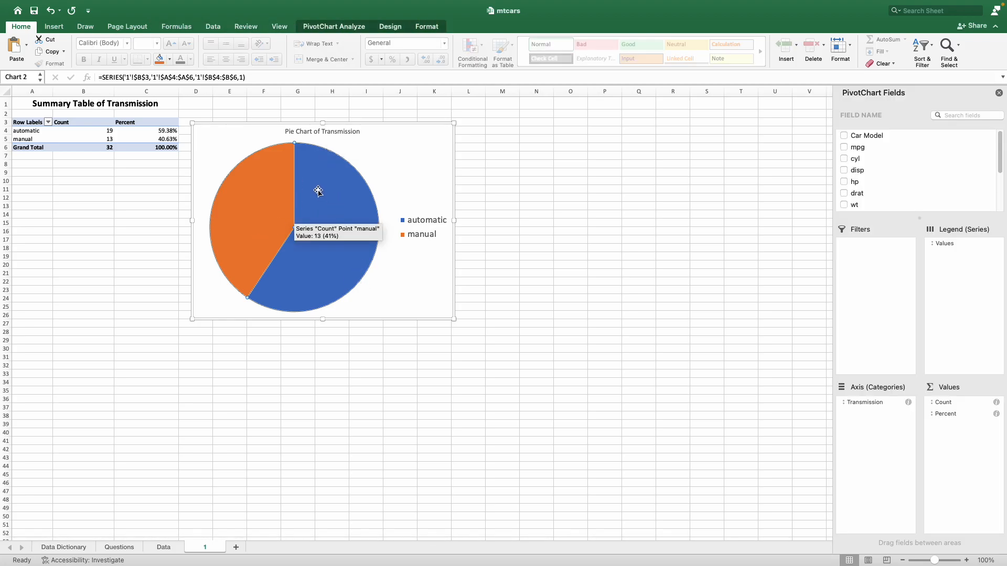
right_click(318, 192)
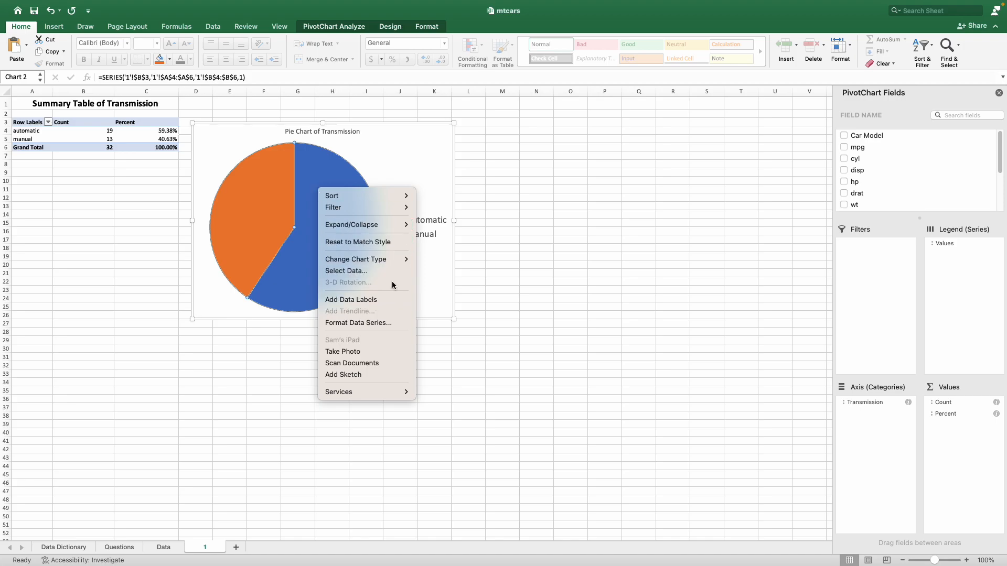
click(316, 217)
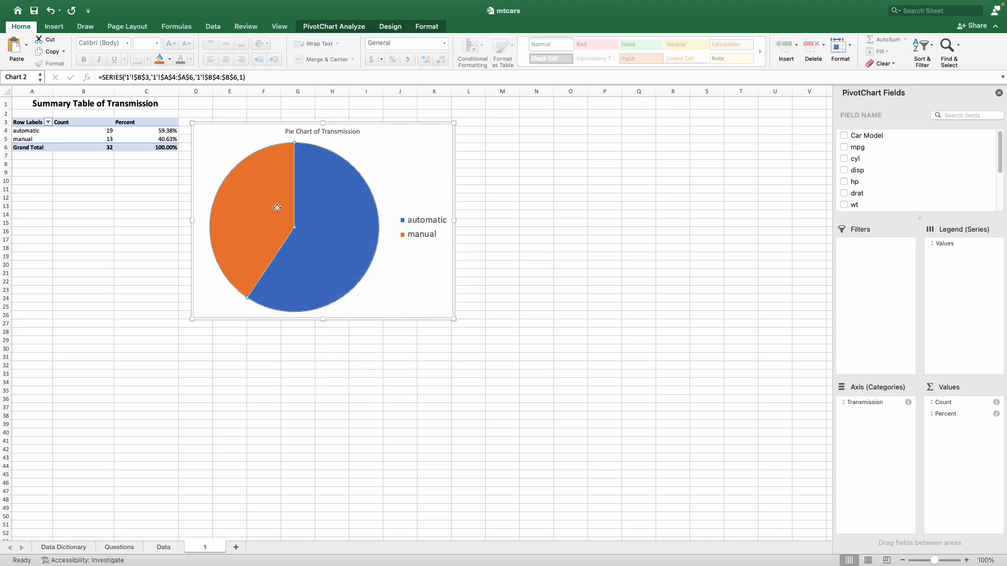
right_click(312, 203)
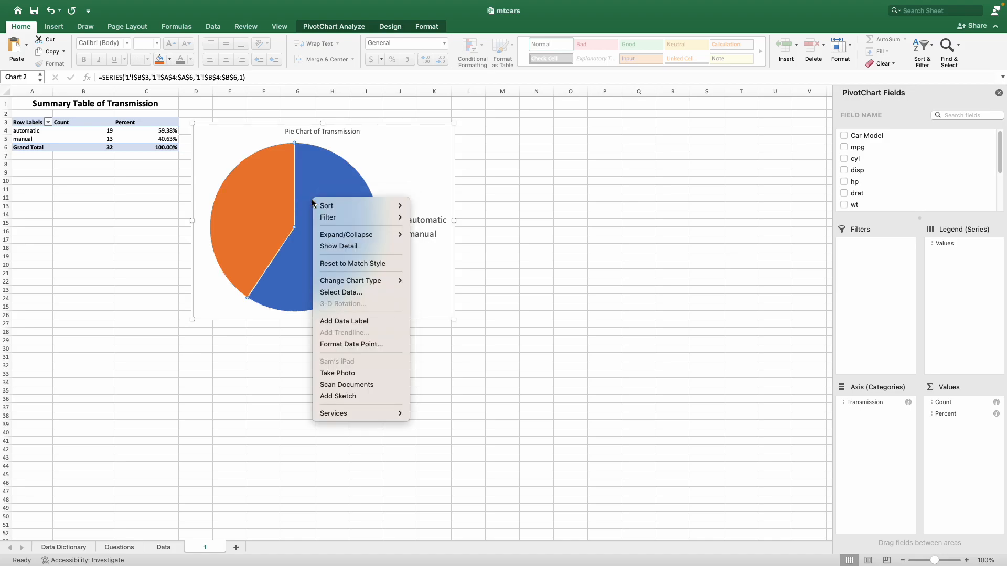
click(361, 321)
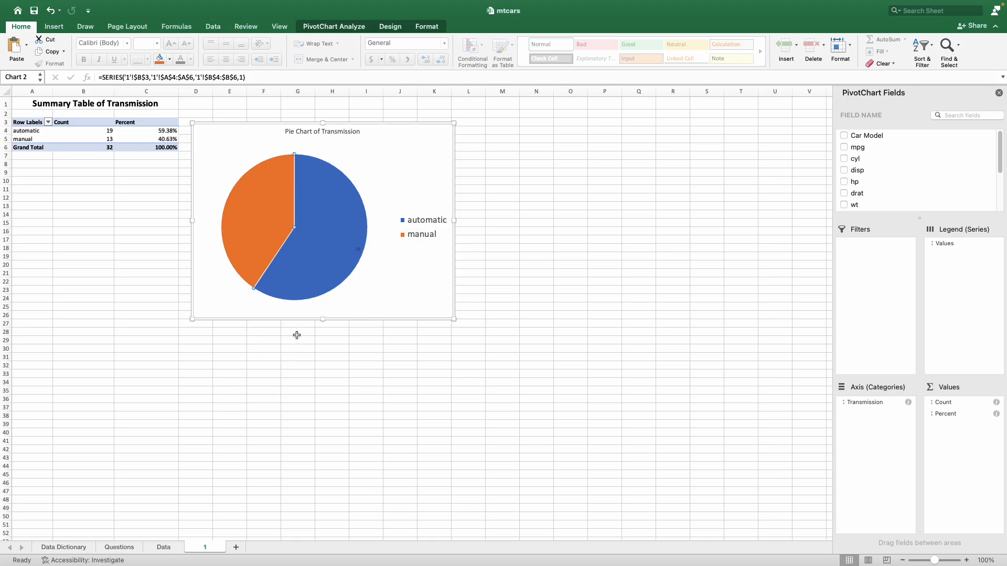
Move the automatic slice's data label further inside the slice and enlarge it to font size 28
mouse_move(358, 250)
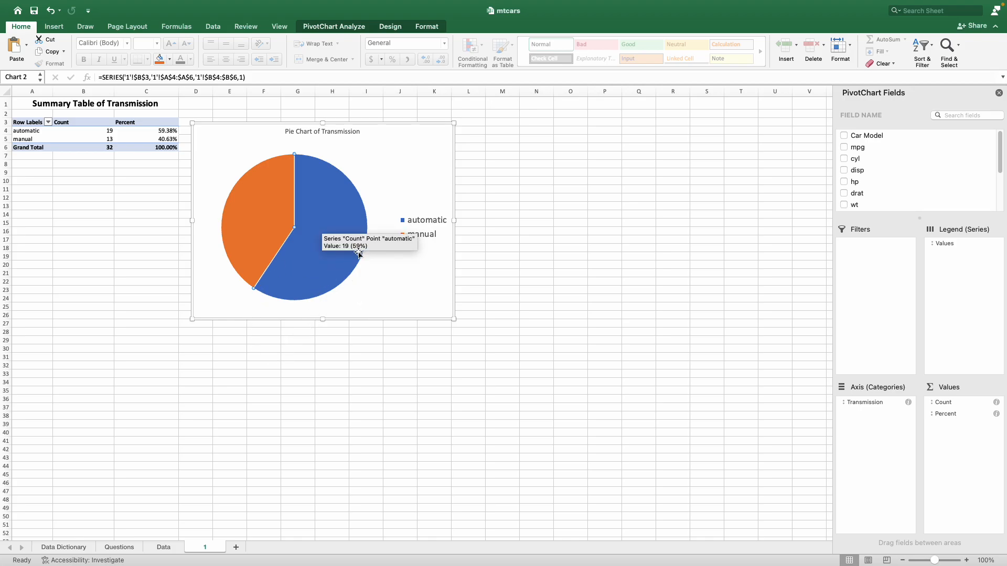
click(367, 290)
key(Escape)
drag(358, 250, 325, 219)
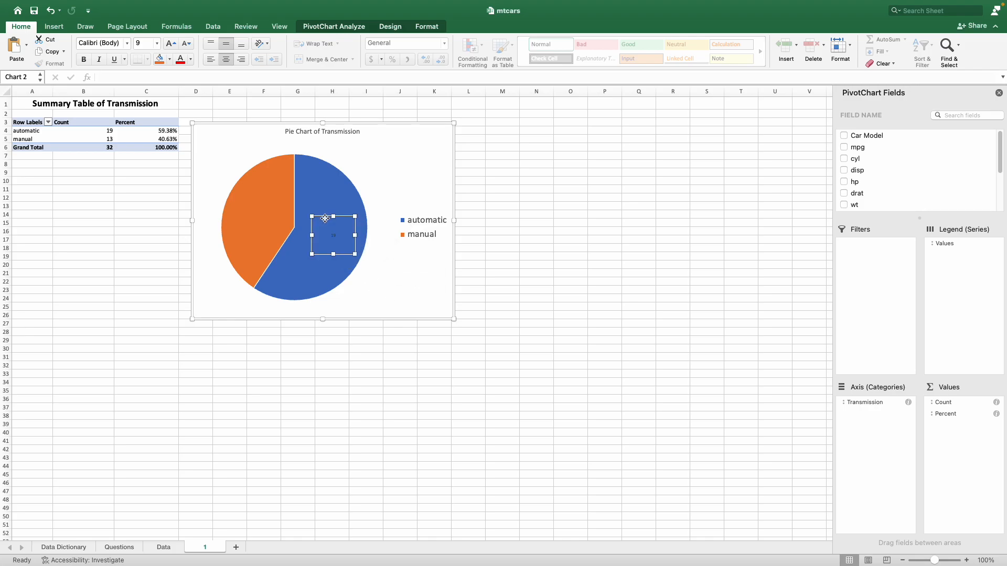
click(169, 44)
click(169, 45)
click(169, 45)
Try to give the manual slice a count label through the series' data label formatting options, and close the formatting options
click(255, 202)
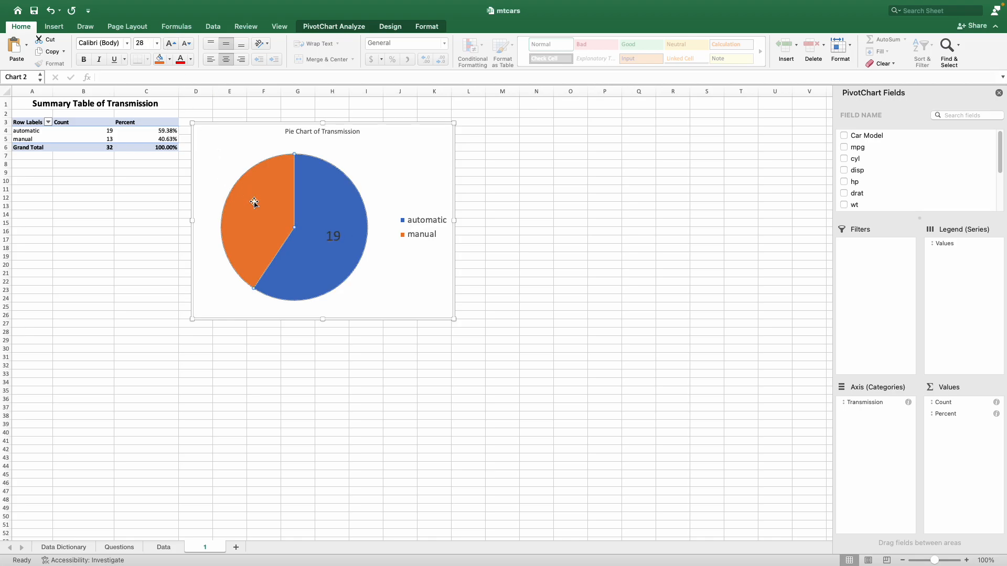
right_click(247, 209)
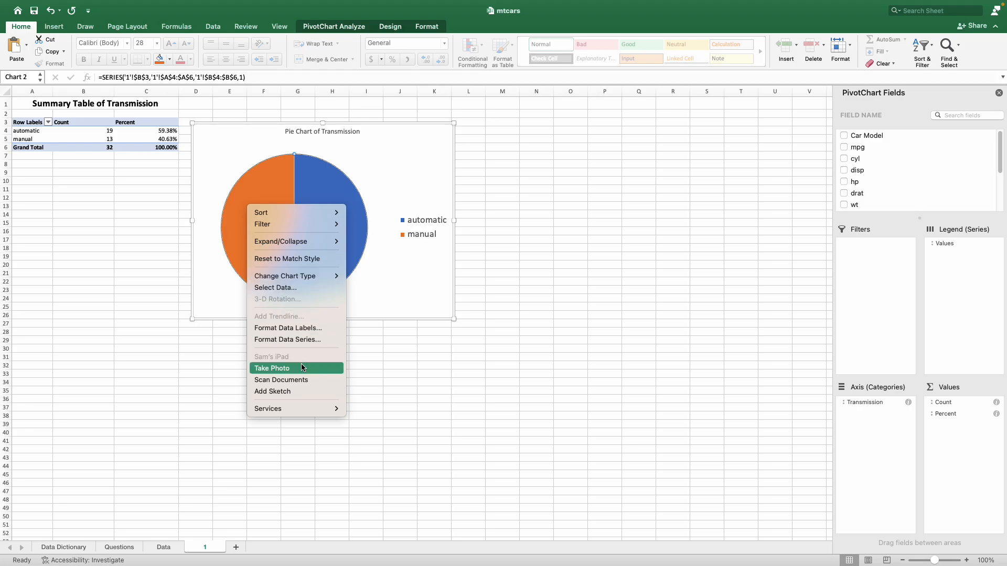
click(311, 328)
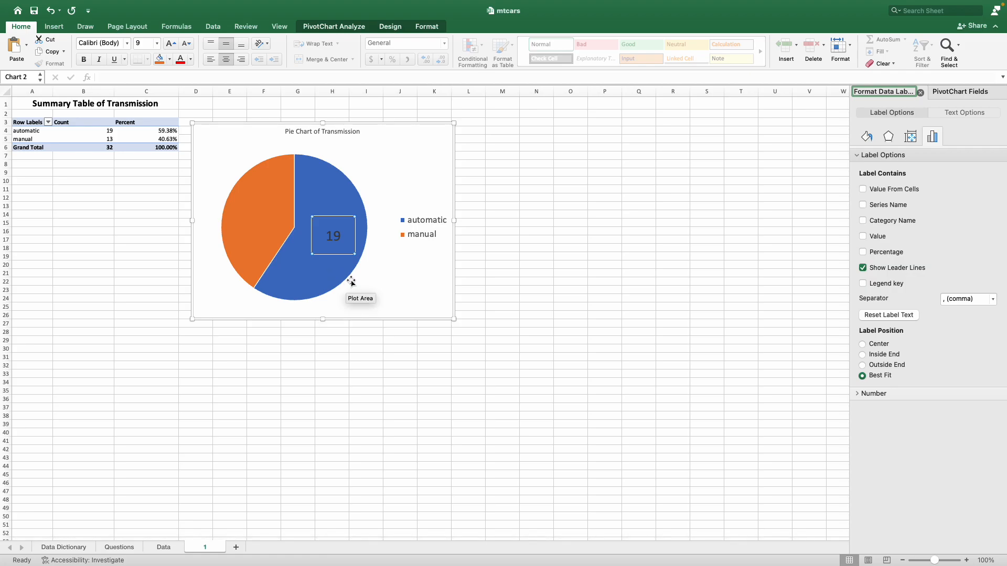
mouse_move(338, 217)
mouse_down()
mouse_move(315, 266)
mouse_move(322, 229)
mouse_up()
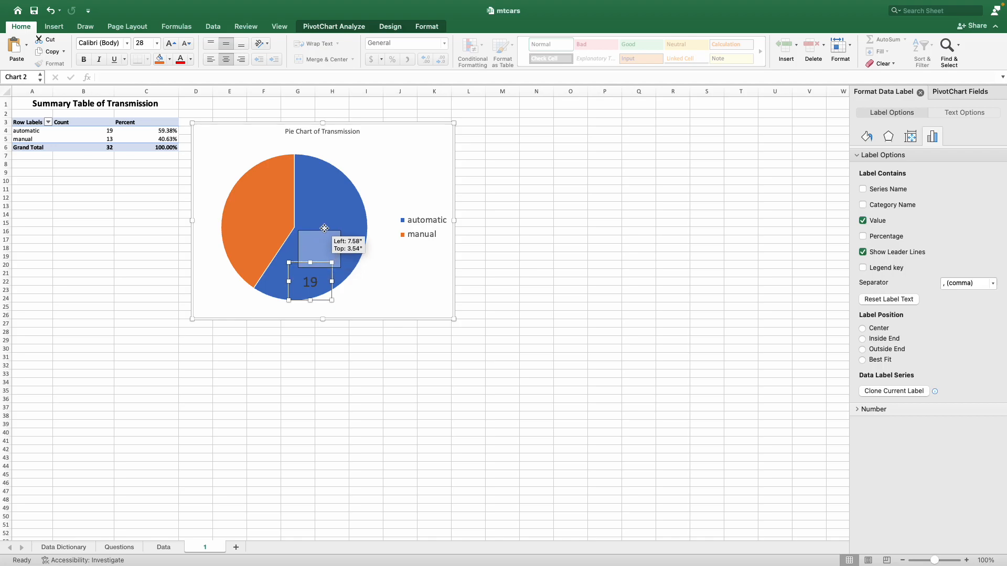
right_click(251, 214)
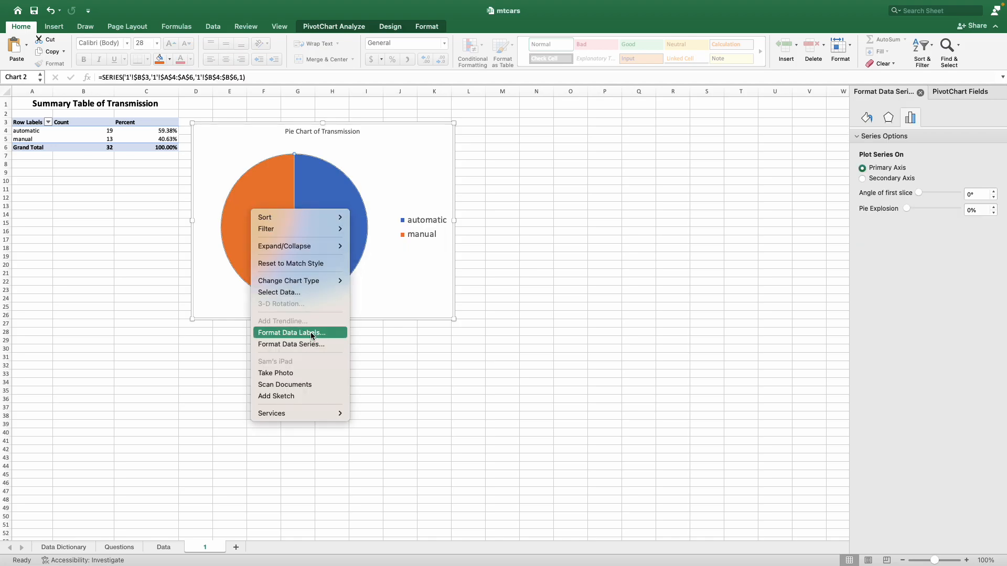
click(310, 332)
click(254, 212)
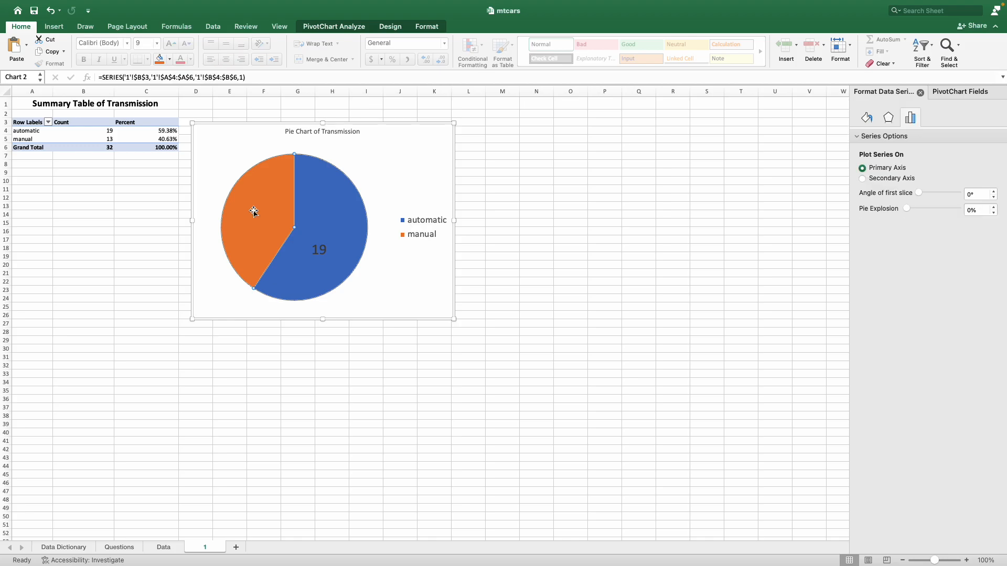
click(112, 138)
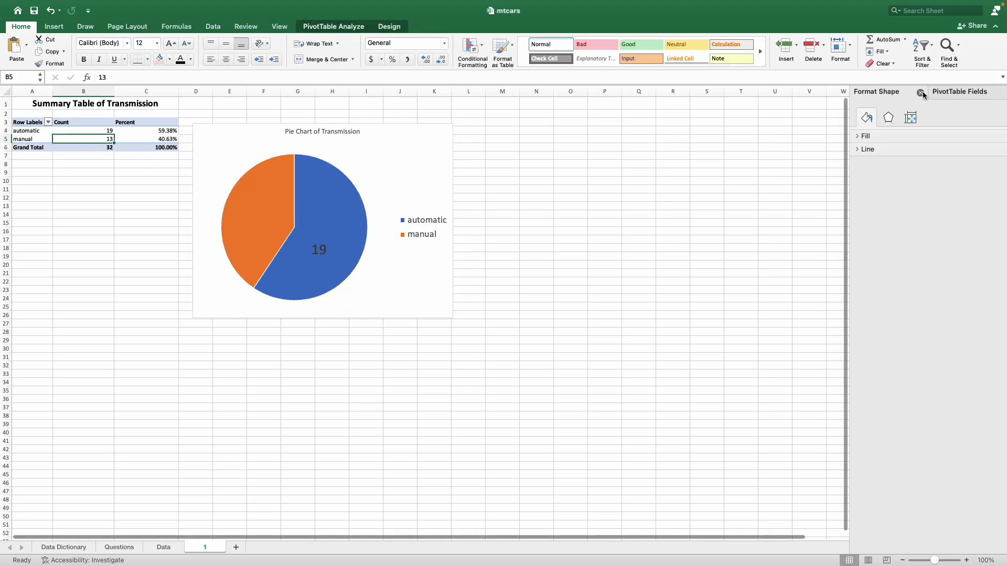
click(921, 92)
Add a data label to the manual slice alone and pull it outside the pie, to the upper left of the slice
click(232, 197)
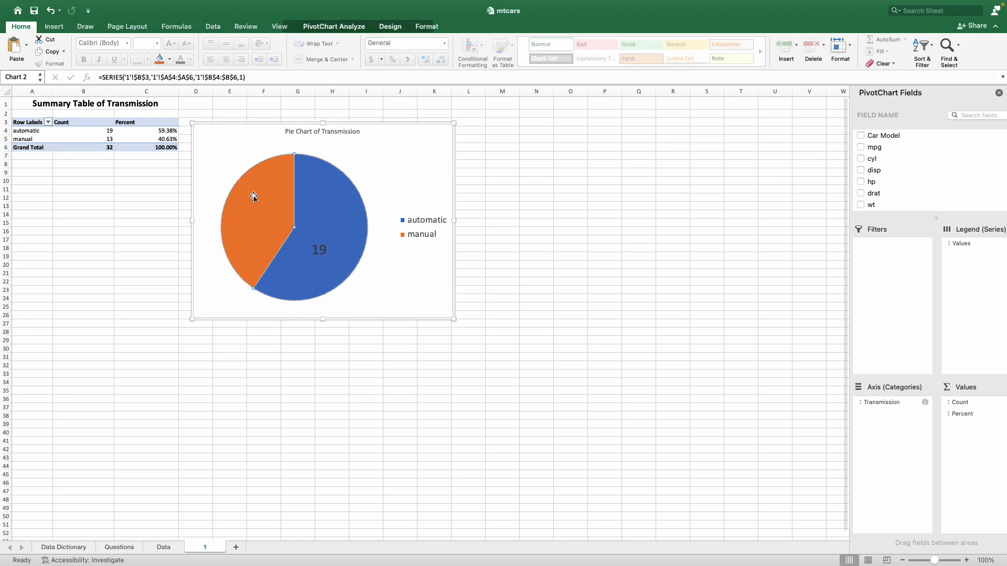
right_click(254, 198)
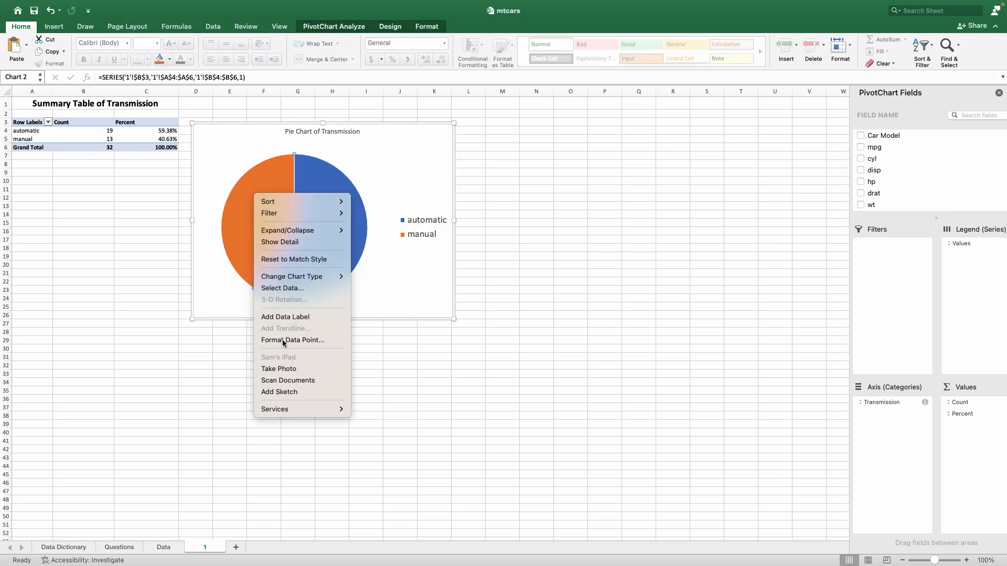
click(309, 317)
click(234, 208)
click(231, 205)
drag(231, 205, 248, 163)
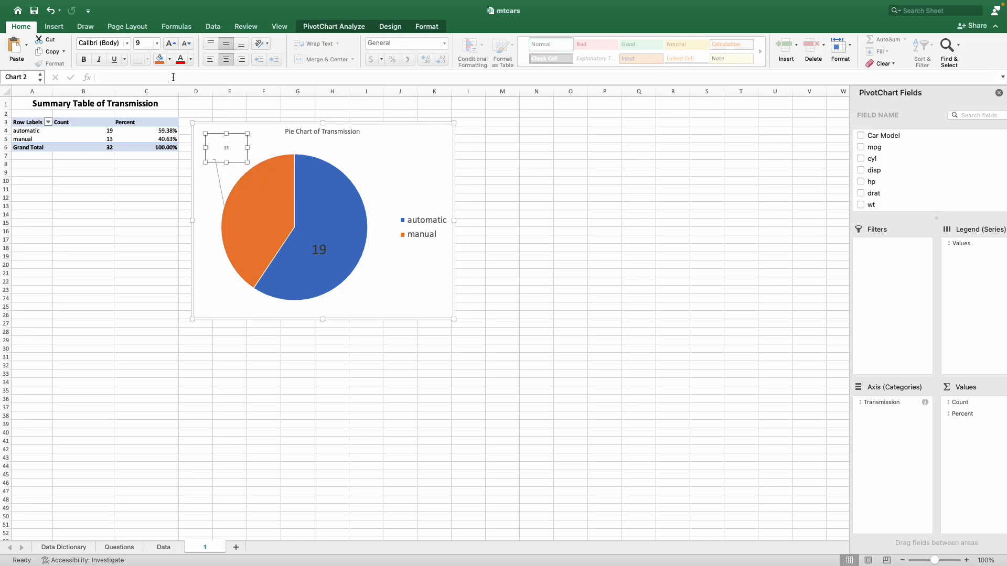
Enlarge the manual slice's label to font size 24 and position both count labels well inside their slices
click(169, 45)
click(169, 46)
click(170, 47)
click(170, 47)
click(170, 46)
click(169, 46)
drag(235, 131, 264, 198)
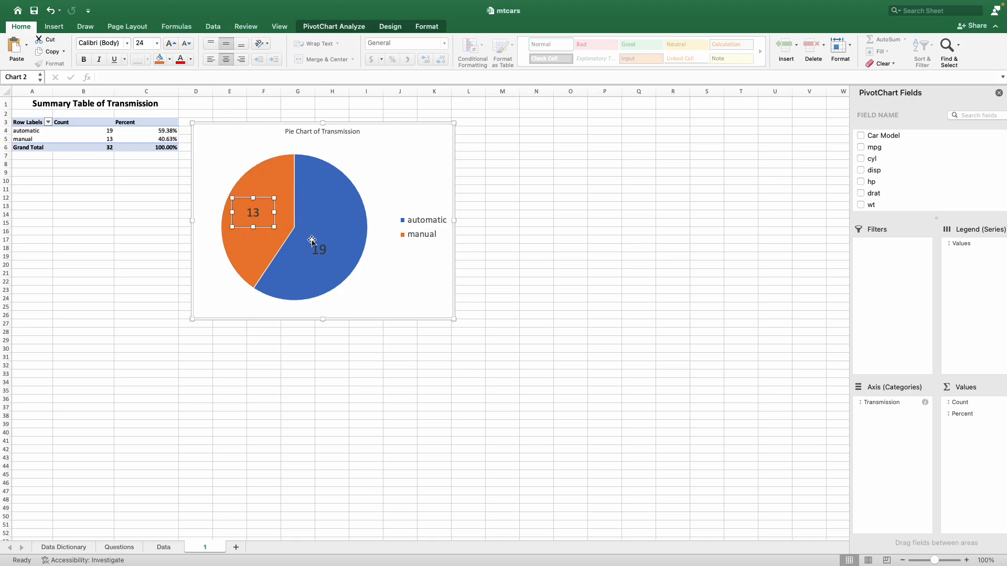
click(322, 254)
drag(328, 230, 339, 211)
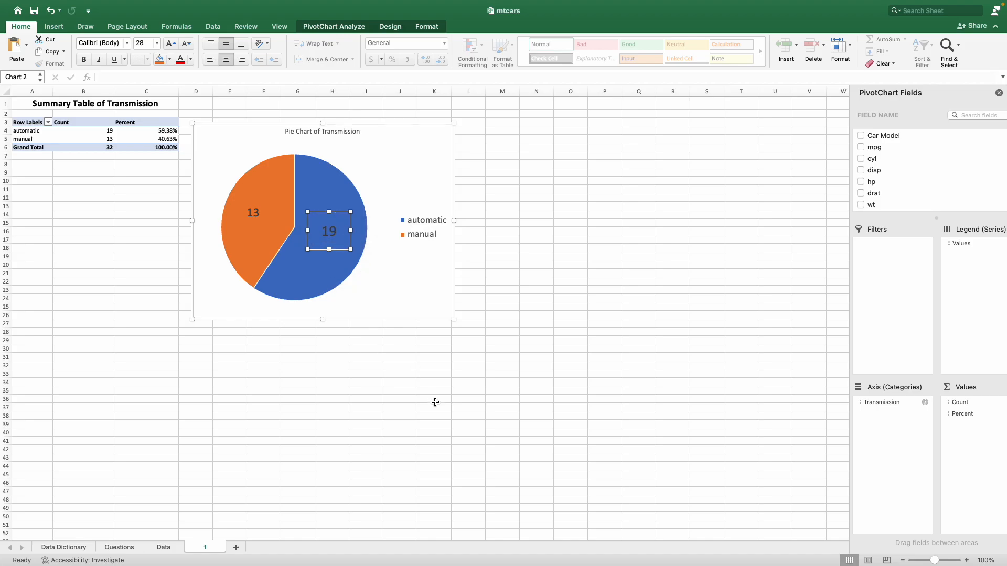
Enlarge the title of the pie chart of transmission by two font size increments
click(366, 365)
click(322, 131)
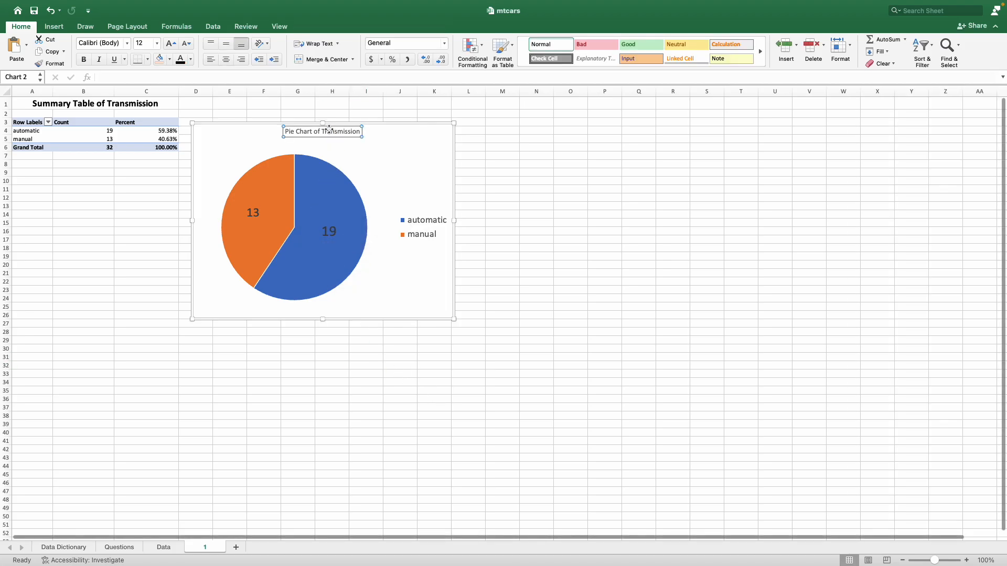
click(171, 44)
click(171, 44)
click(171, 43)
click(323, 356)
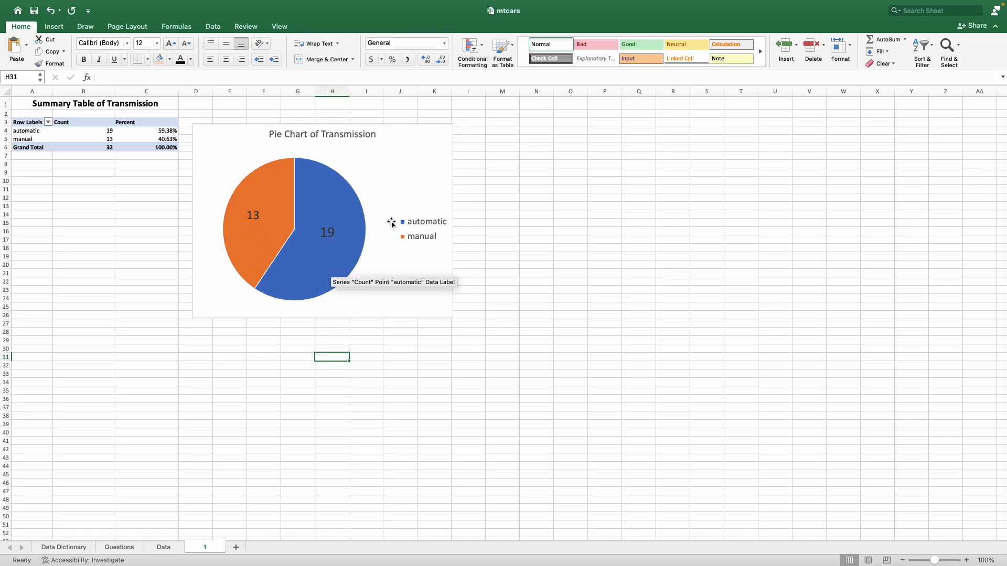
click(425, 226)
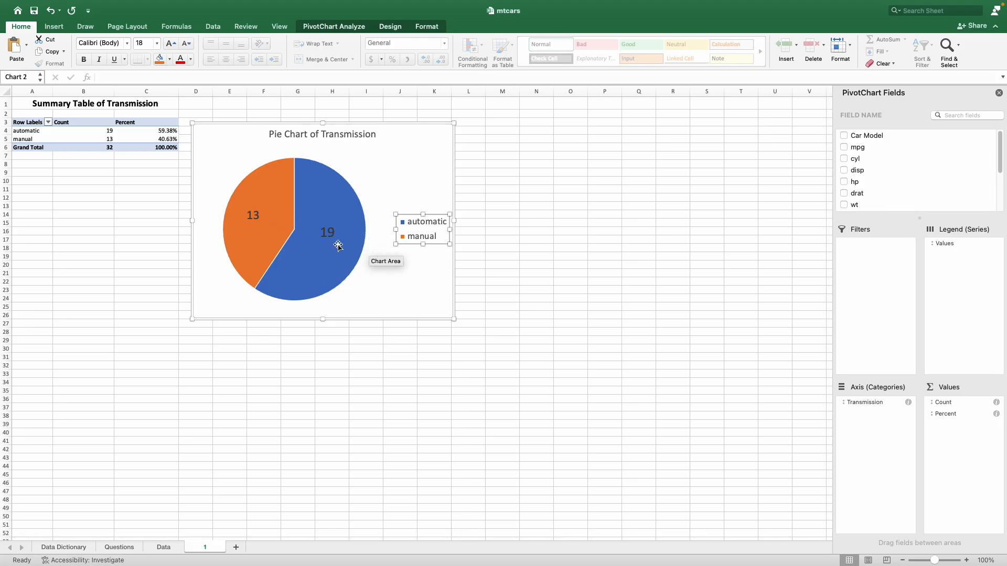
click(253, 216)
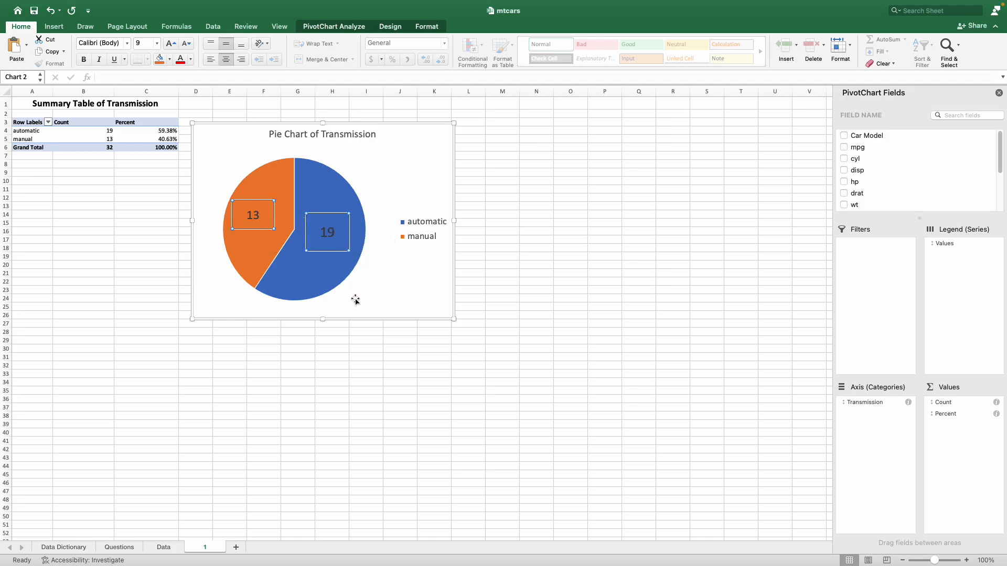
click(353, 385)
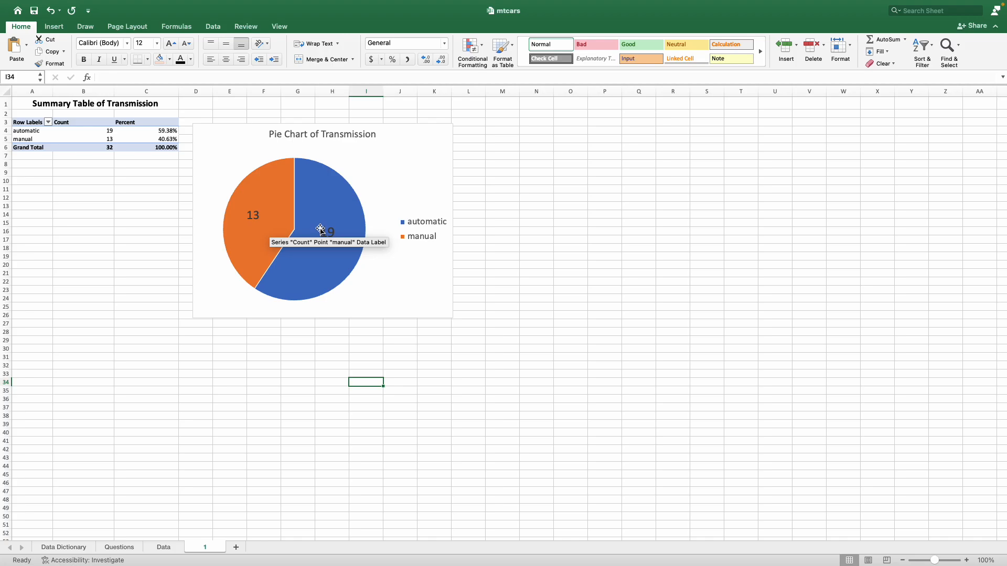
Insert a second pie chart from the Percent values with data labels and place it beside the first chart
drag(155, 131, 147, 140)
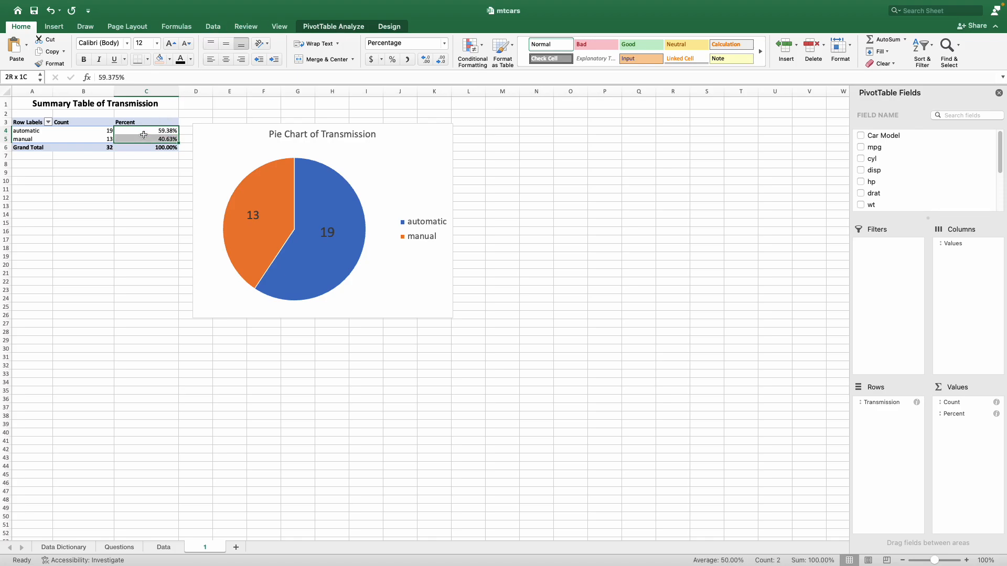
click(54, 27)
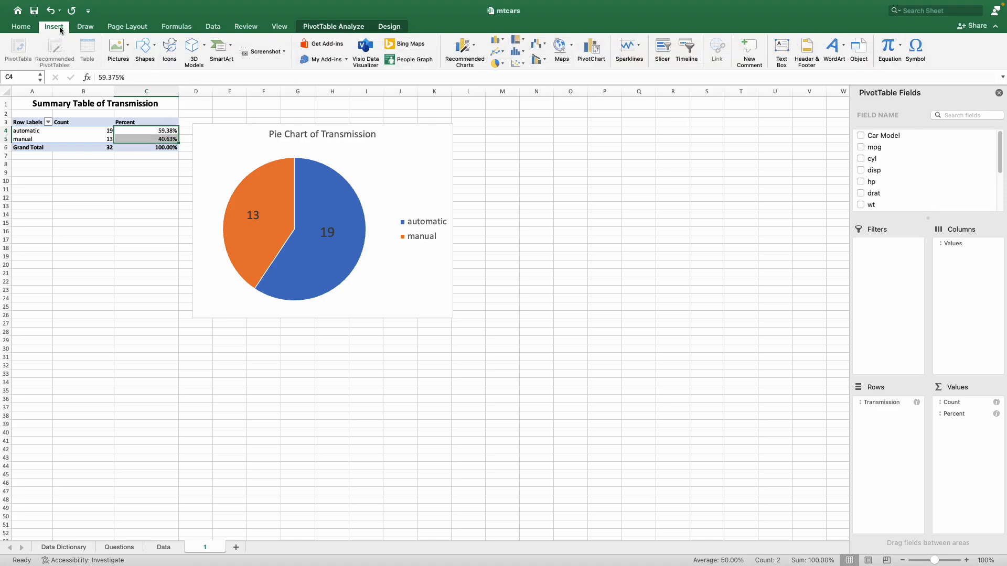
click(498, 62)
click(508, 108)
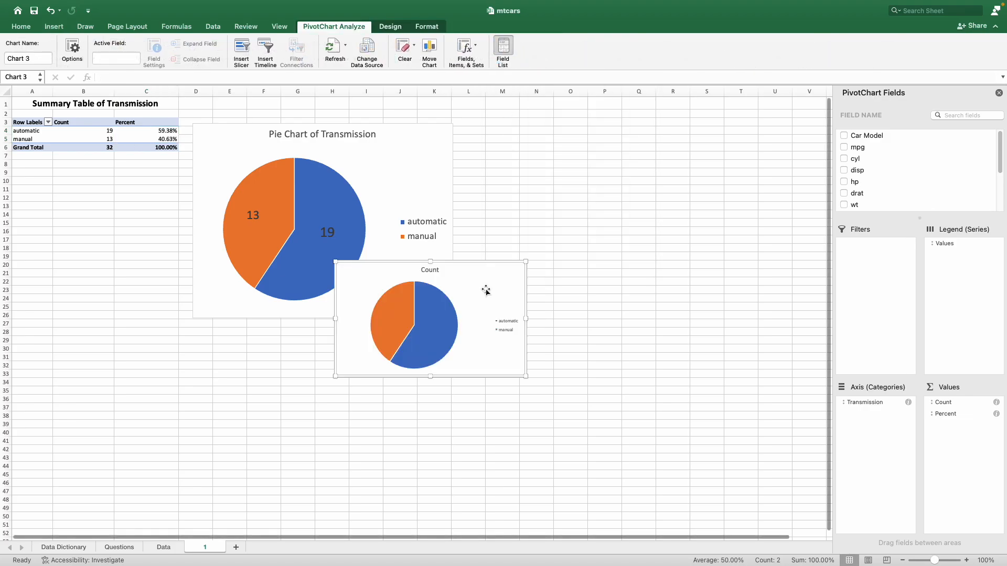
right_click(428, 335)
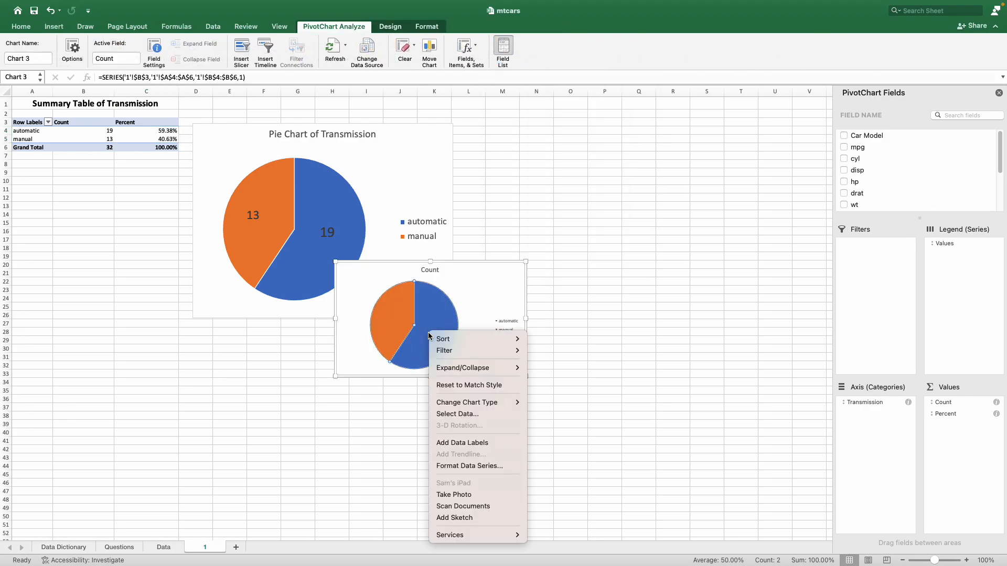
click(463, 443)
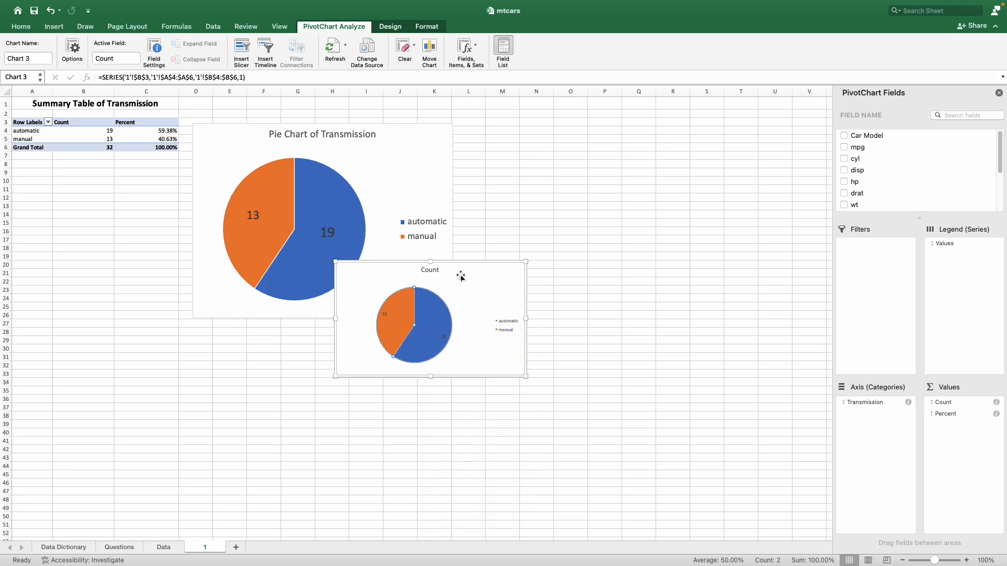
drag(463, 263, 620, 176)
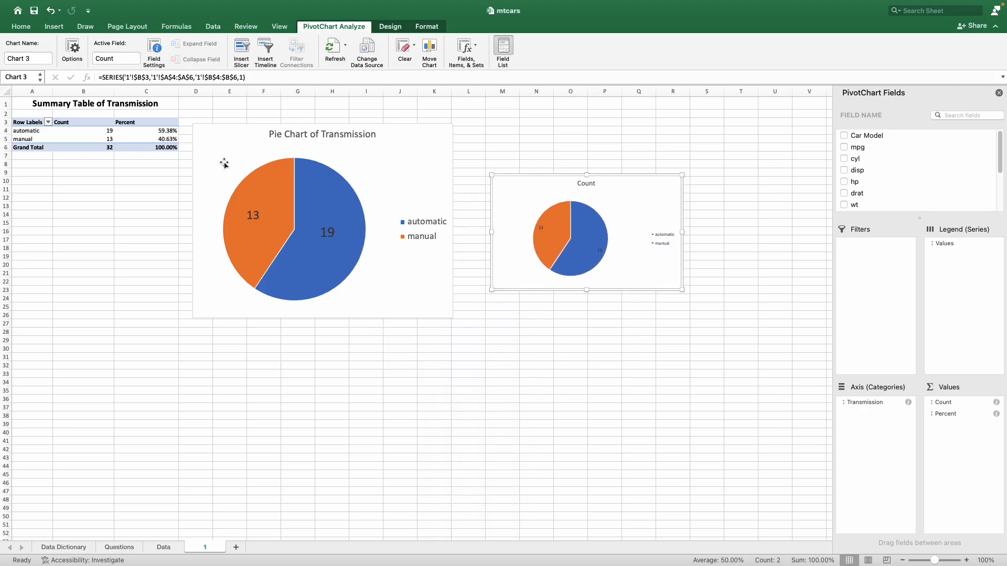
Enlarge the second pie chart and delete its data labels
click(155, 138)
click(93, 131)
click(652, 280)
drag(681, 289, 768, 389)
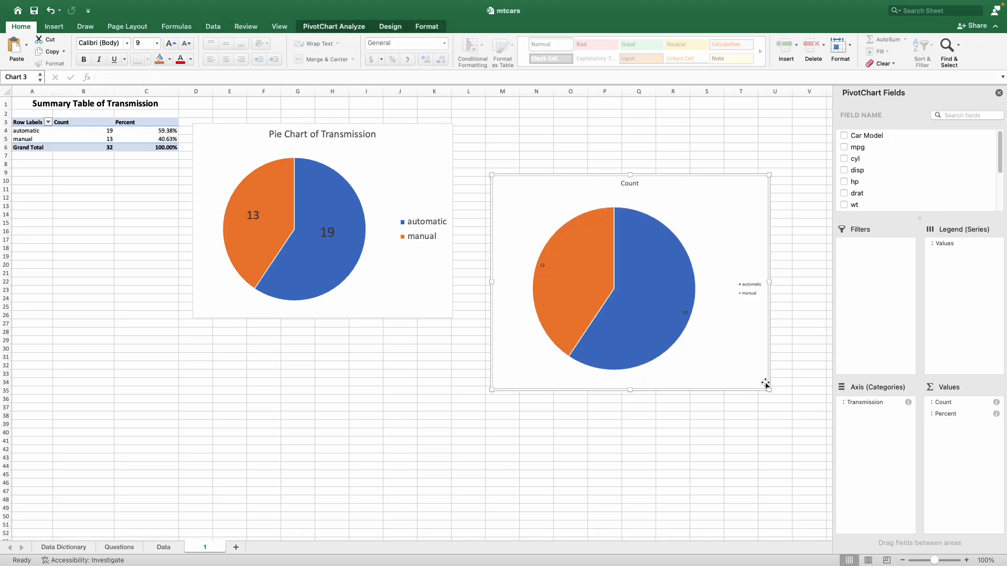
click(574, 295)
click(542, 266)
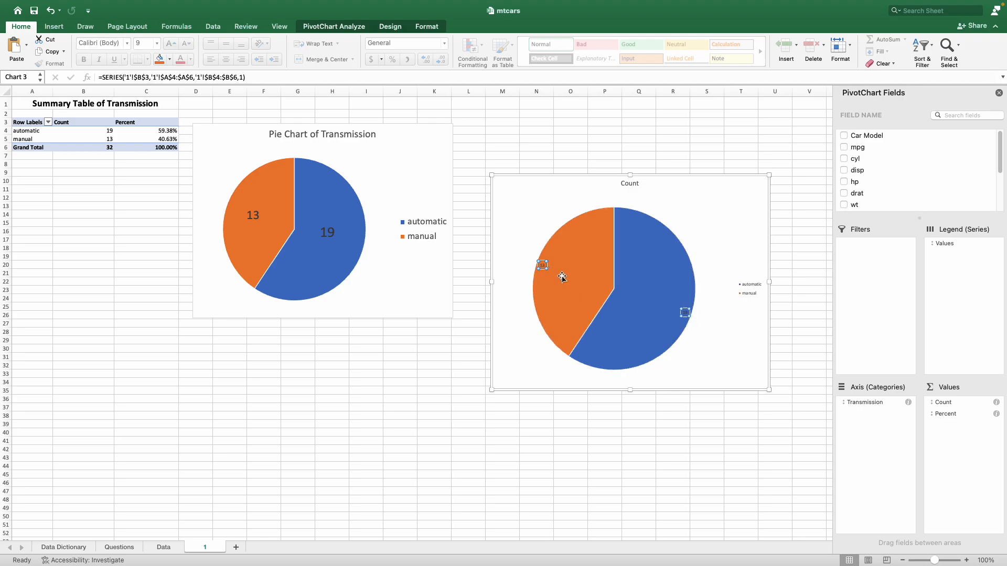
key(Delete)
click(573, 288)
Show the summary table's Count values as % of Grand Total
click(92, 139)
right_click(93, 140)
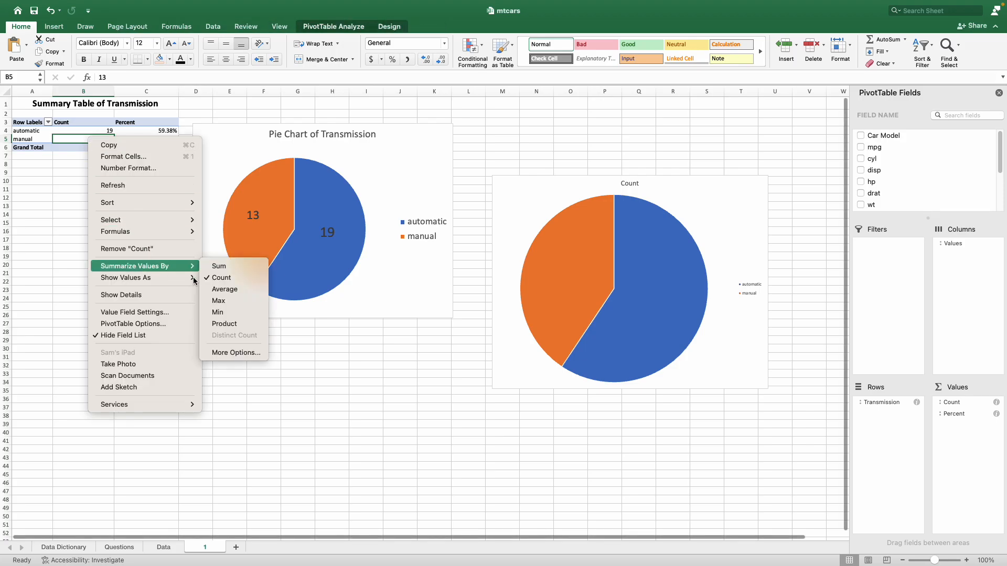
mouse_move(188, 280)
click(220, 289)
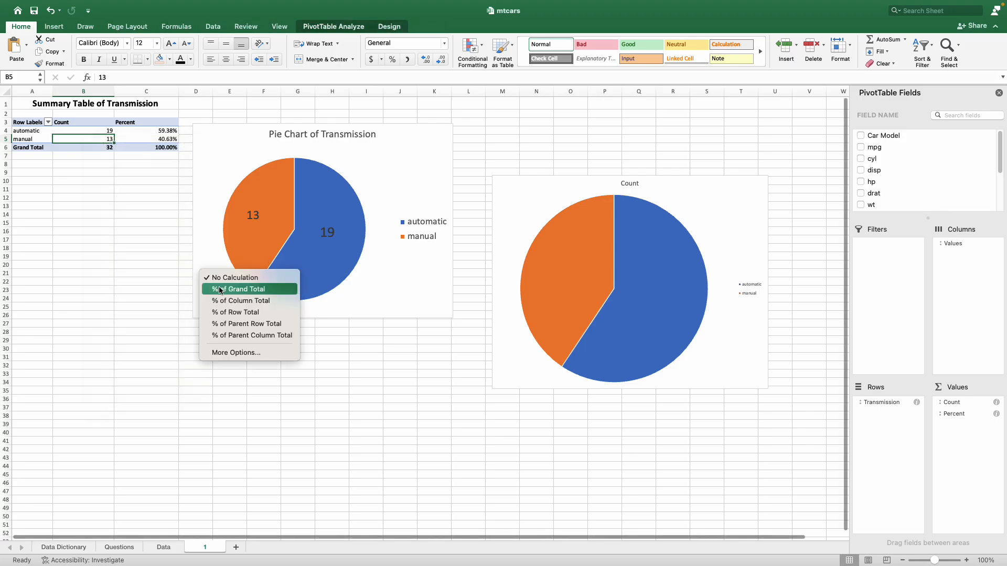
click(258, 232)
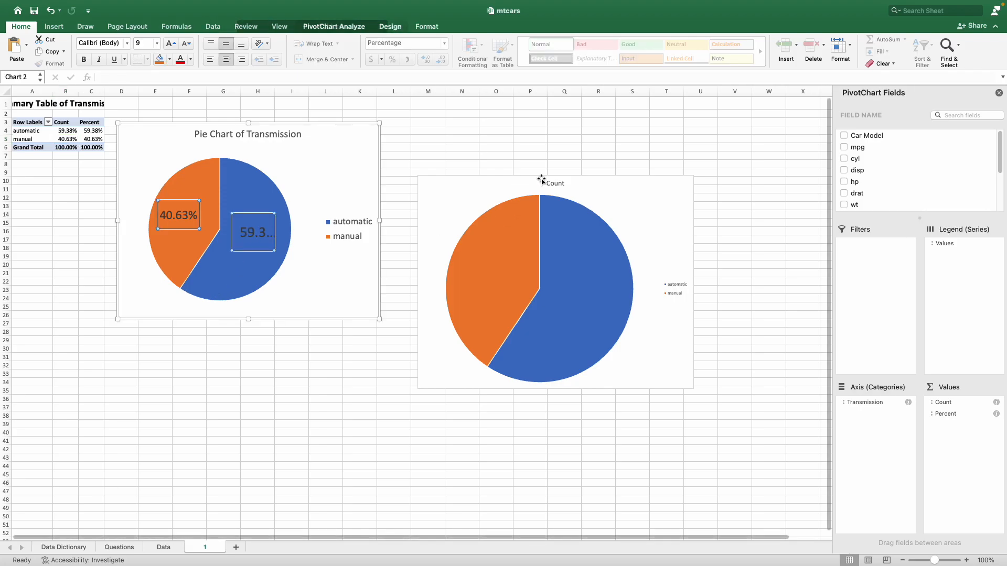
Delete the second pie chart, keeping only the titled pie chart of transmission
click(465, 195)
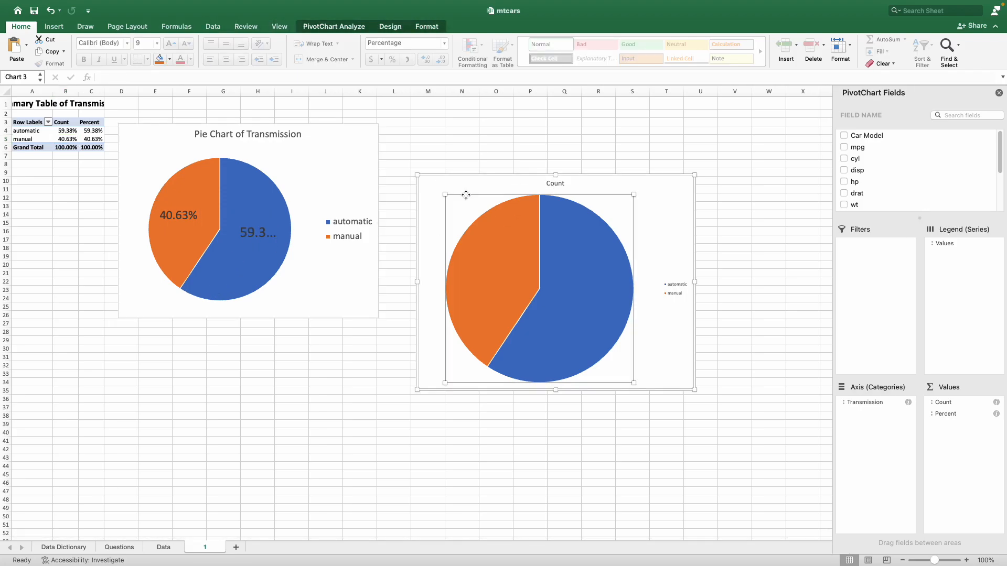
click(440, 189)
key(Delete)
right_click(441, 190)
click(409, 180)
click(357, 272)
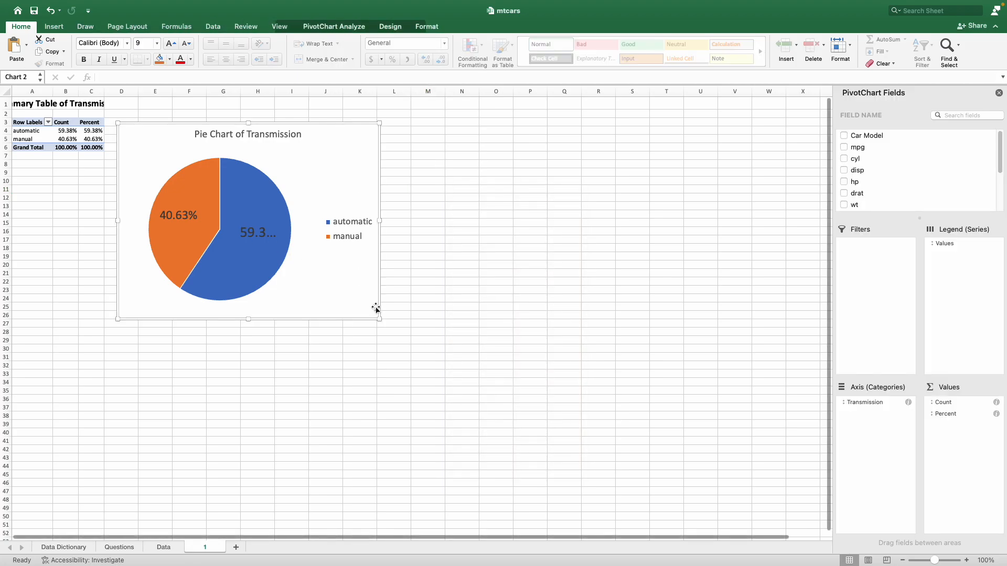
Enlarge the pie chart so its percentage labels fit and move it farther away from the summary table
drag(379, 318, 435, 349)
click(184, 221)
click(192, 211)
drag(192, 211, 202, 208)
click(291, 397)
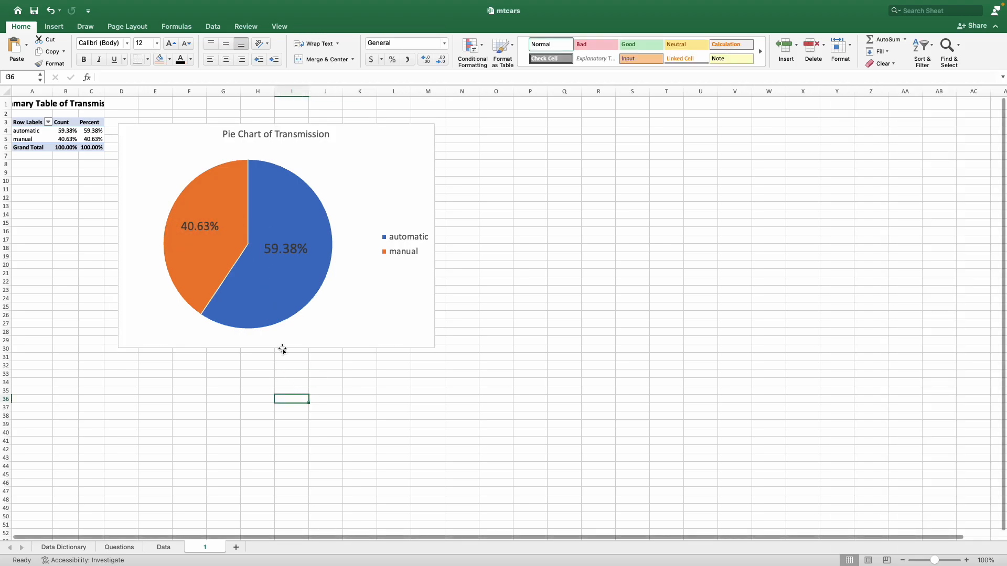
drag(149, 135, 221, 134)
Switch the Count values to No Calculation and back to % of Grand Total
drag(70, 125, 96, 148)
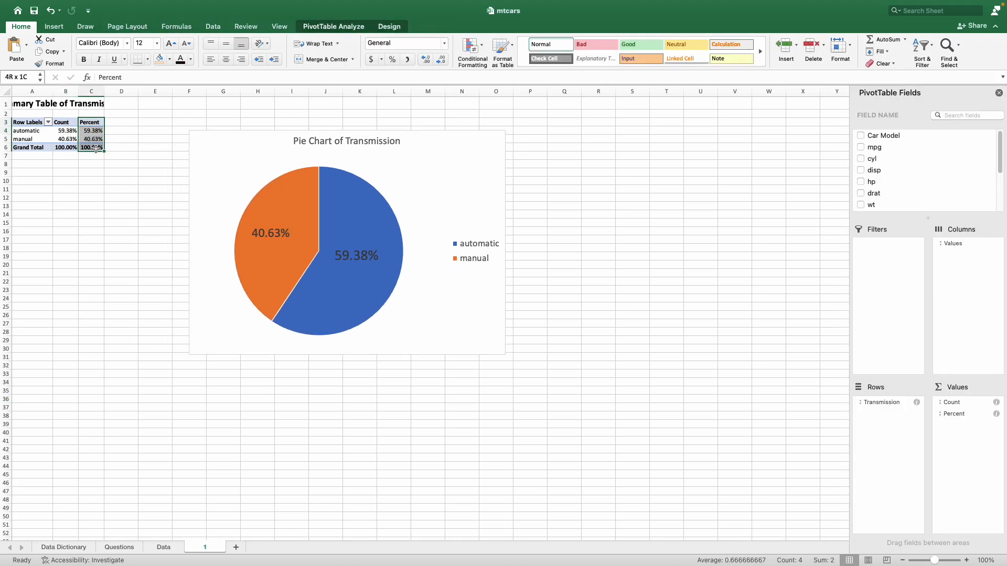
click(64, 132)
right_click(65, 134)
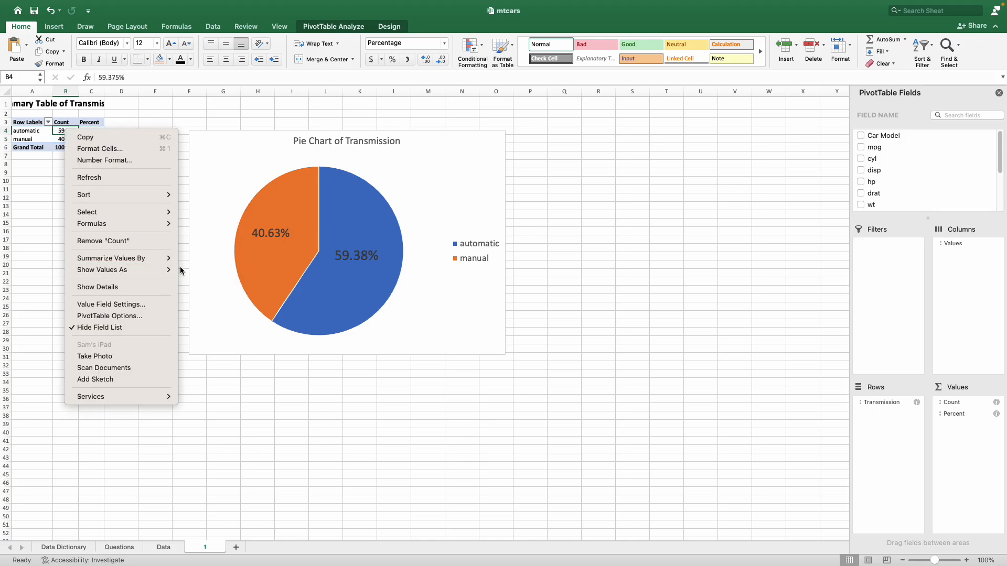
mouse_move(161, 269)
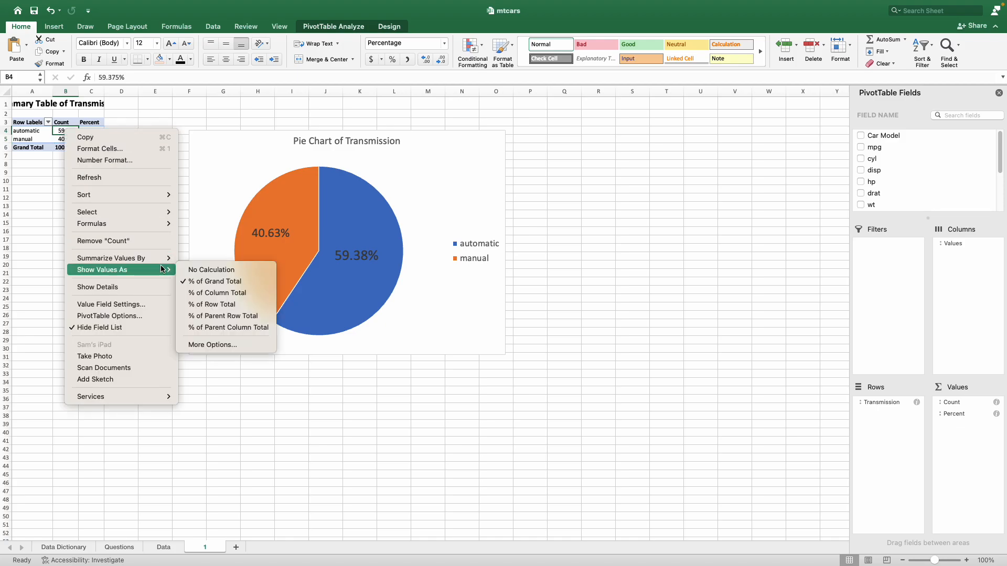
click(202, 271)
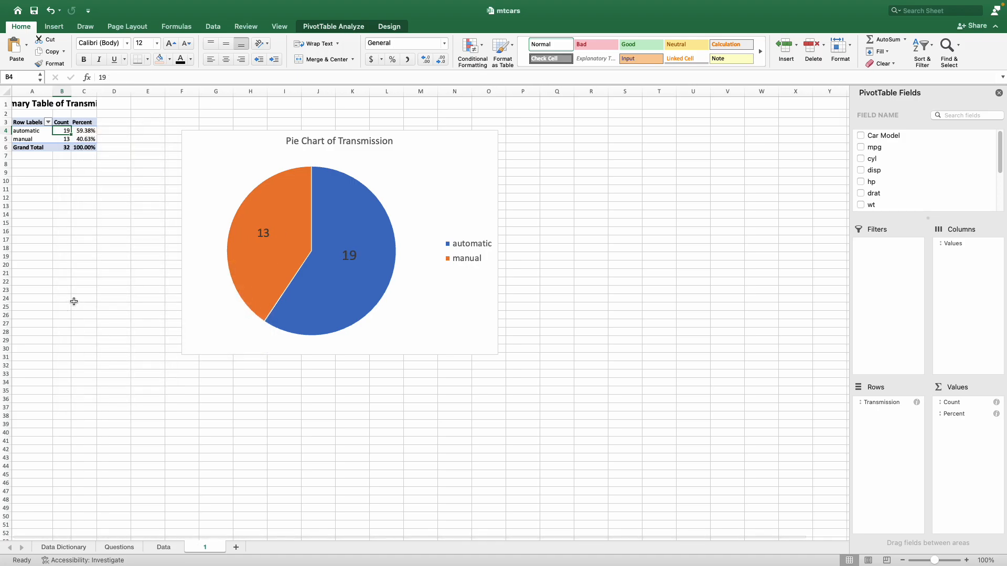
right_click(62, 131)
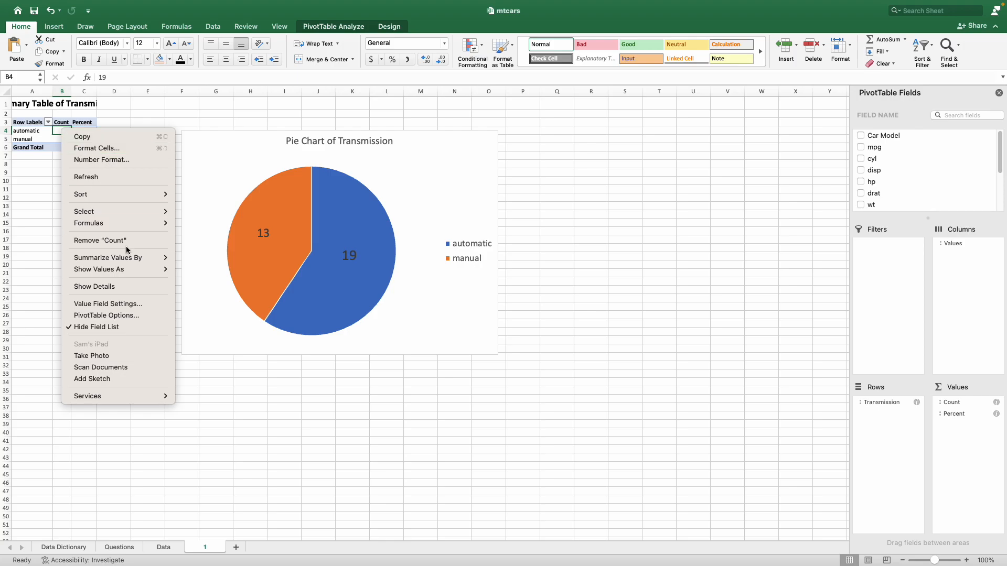
mouse_move(131, 258)
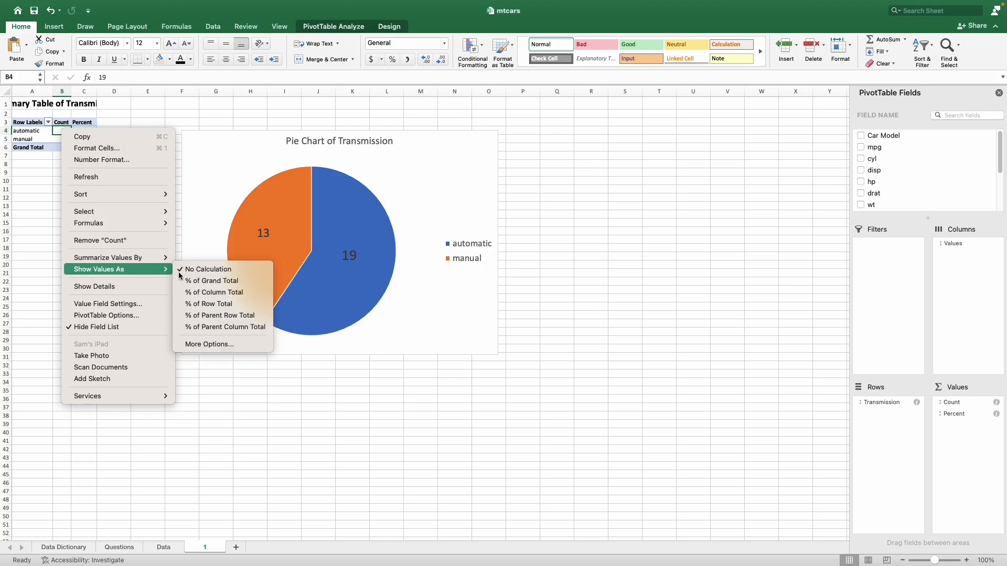
click(199, 284)
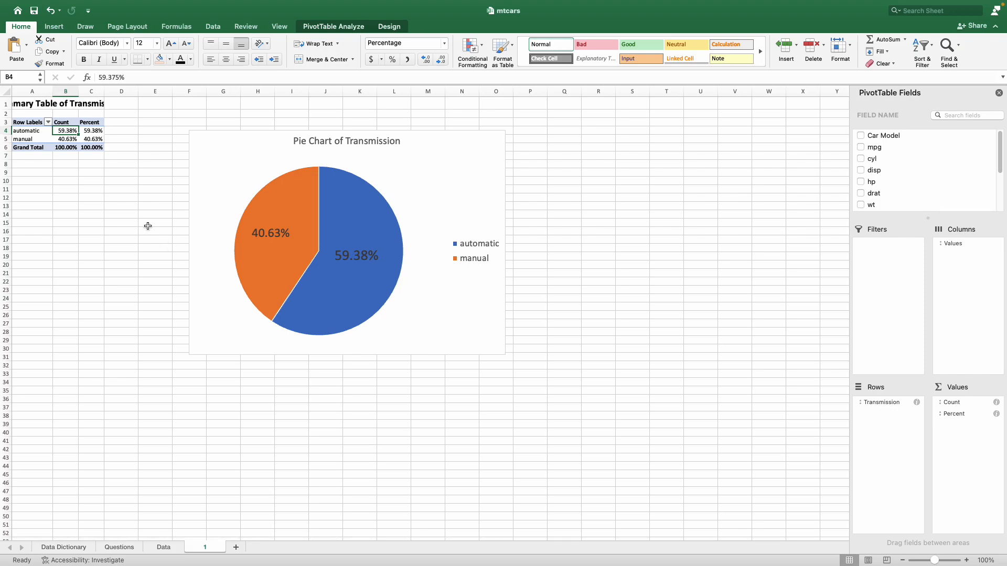
Set the summary table's Percent values to show with No Calculation
drag(95, 131, 95, 139)
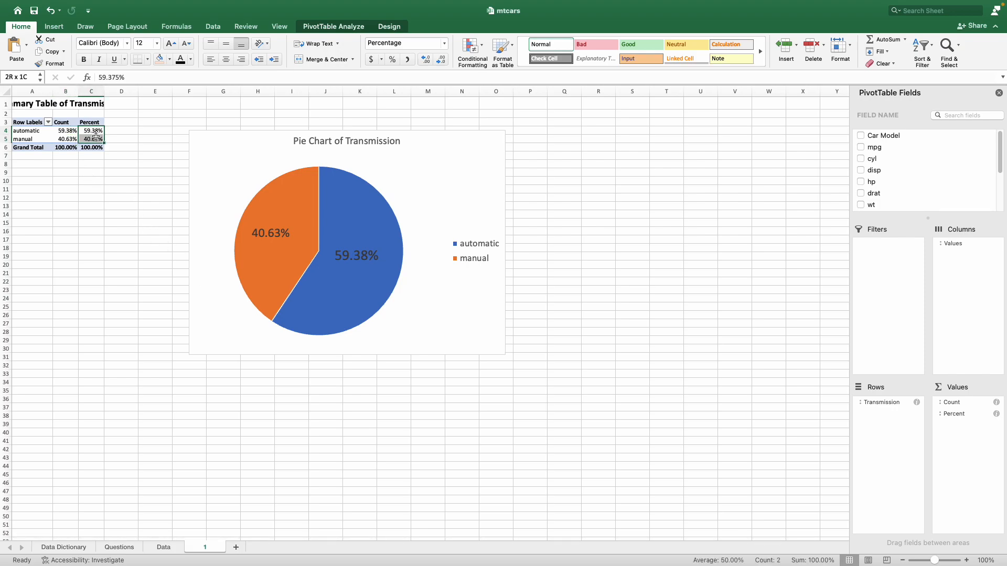
right_click(95, 137)
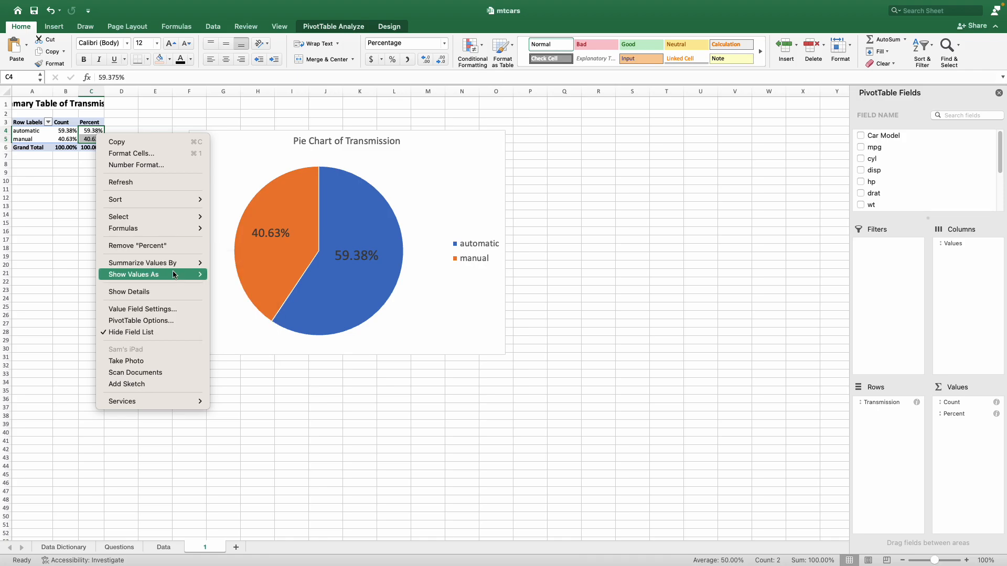
mouse_move(187, 274)
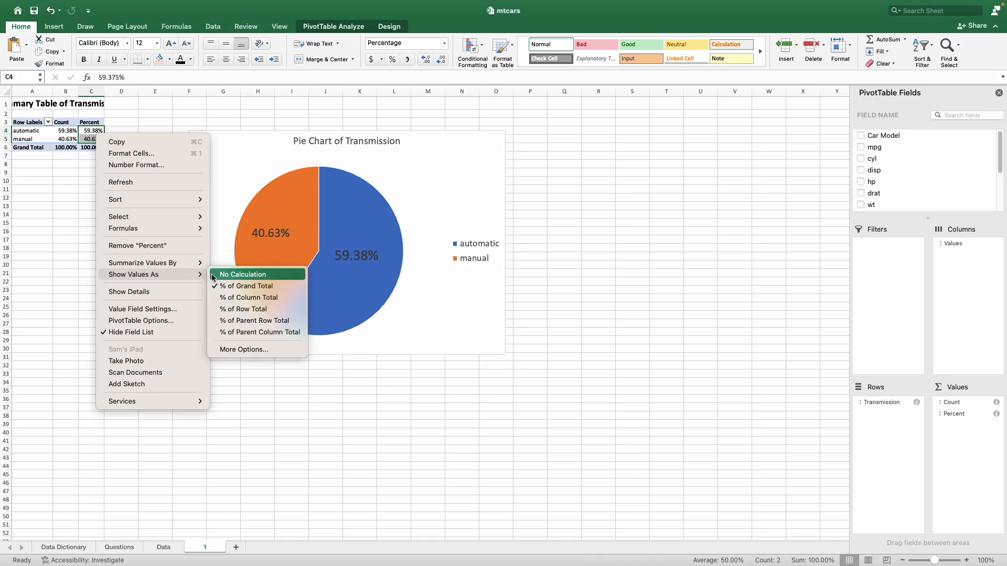
click(212, 275)
Try to rename the Count column header as Percent, and undo the renaming
click(66, 121)
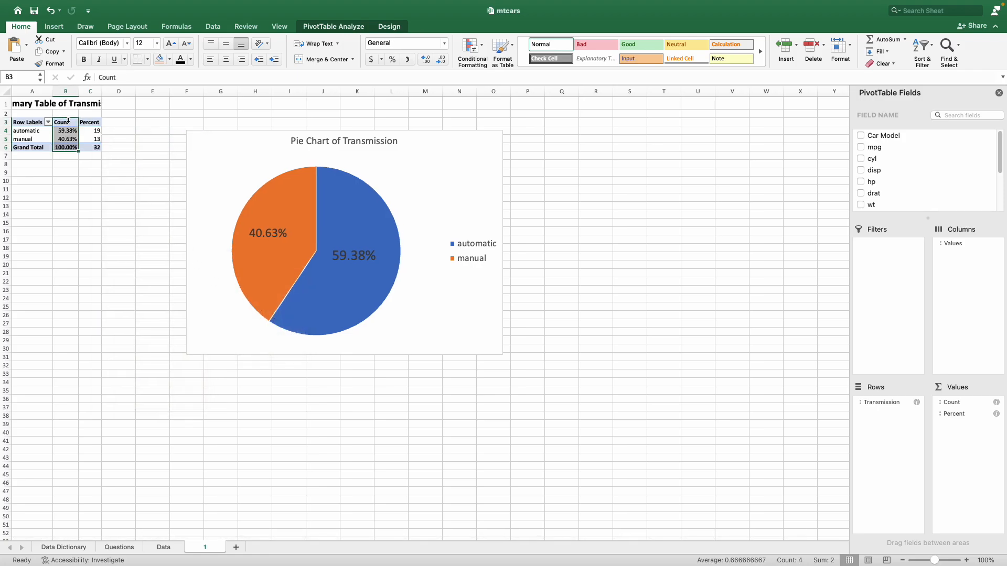
click(62, 121)
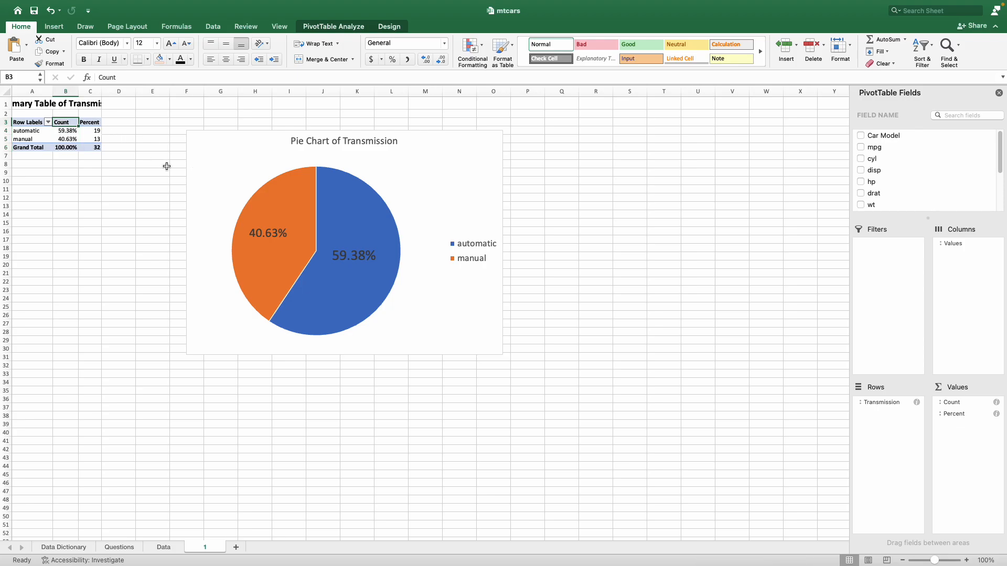
text(Perc)
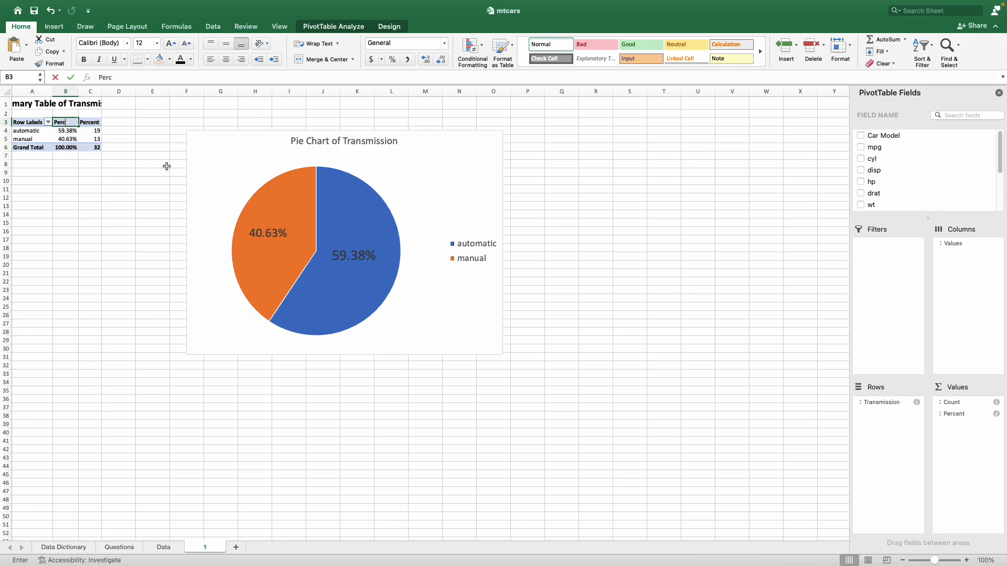
text(ent)
key(Return)
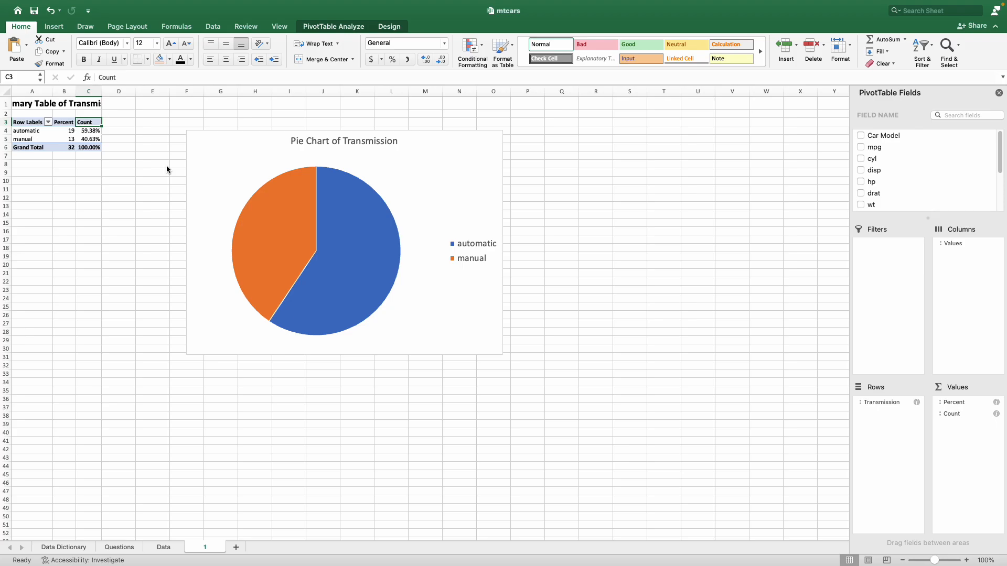
key(super+z)
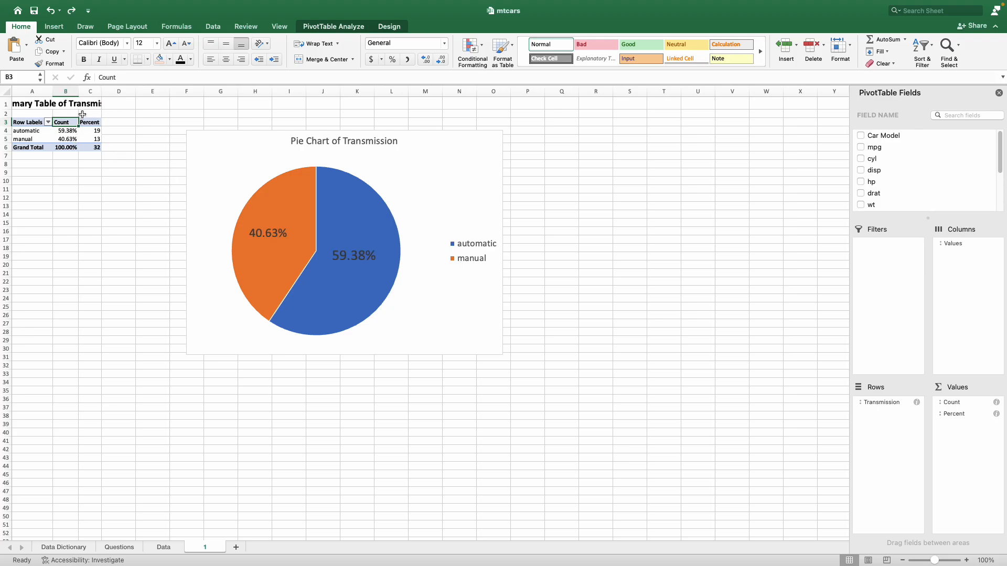
click(157, 171)
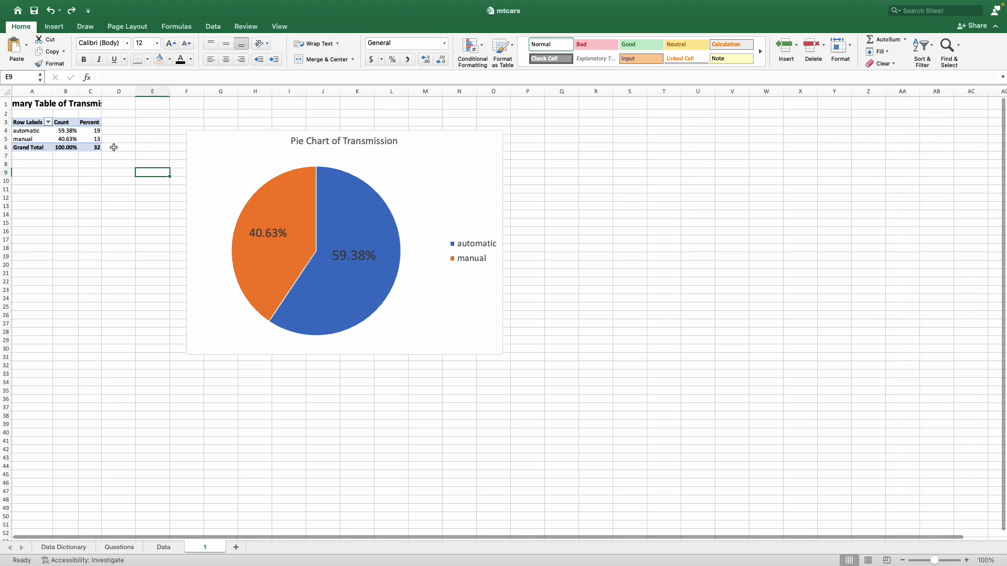
Recheck the first question and insert a donut chart from the summary table's Count percentages for automatic and manual
click(479, 150)
click(131, 544)
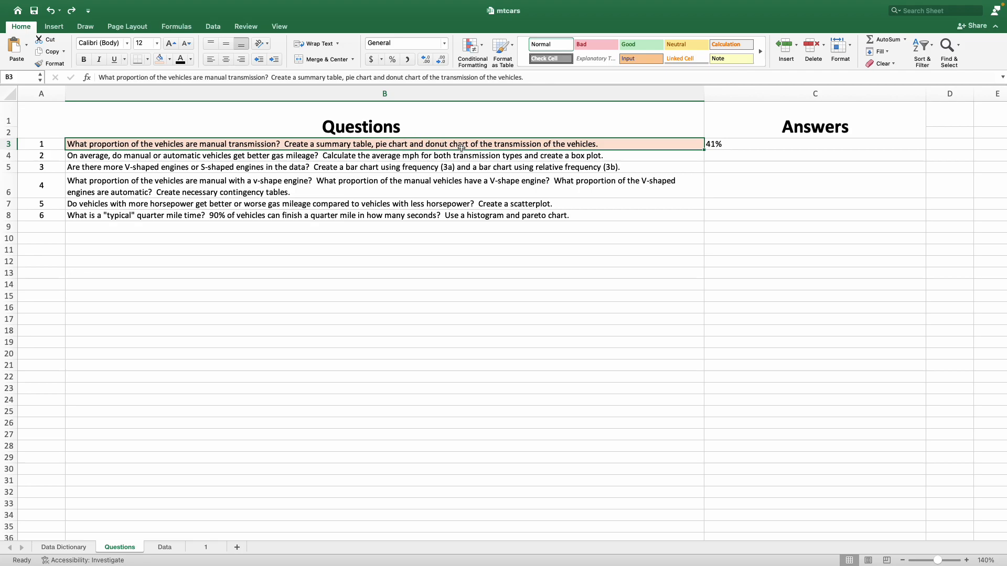
click(166, 547)
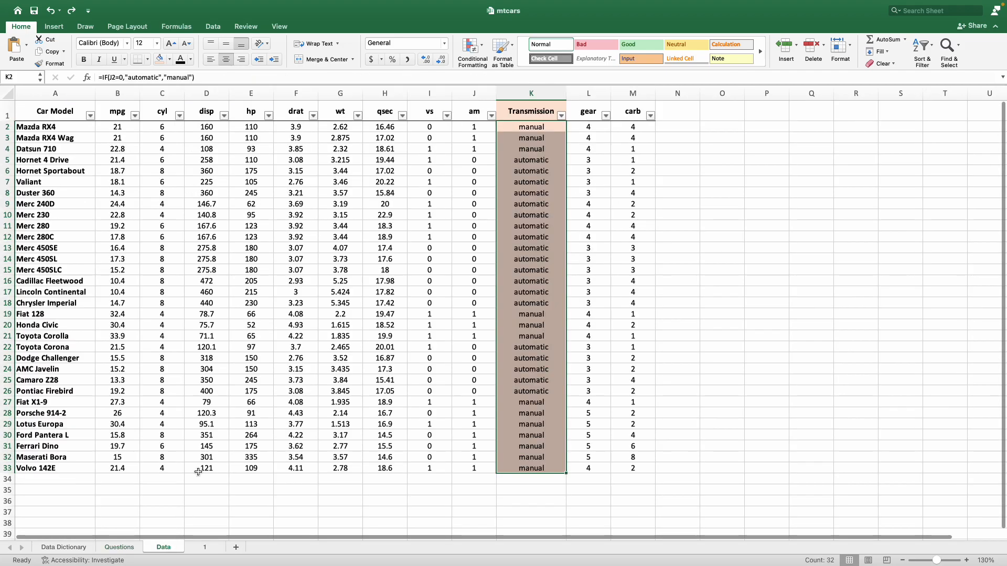
click(204, 547)
click(90, 180)
drag(66, 129, 66, 140)
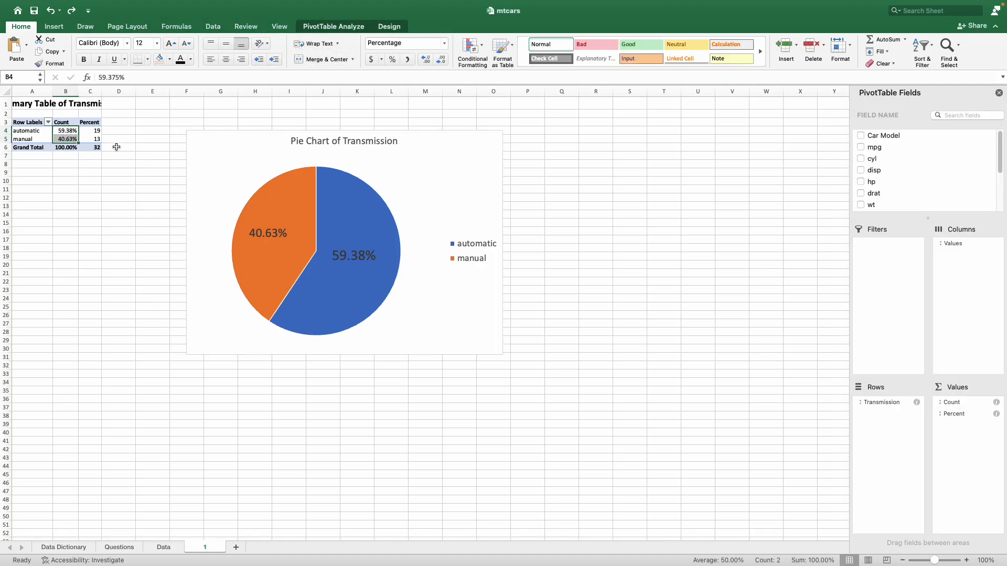
click(61, 30)
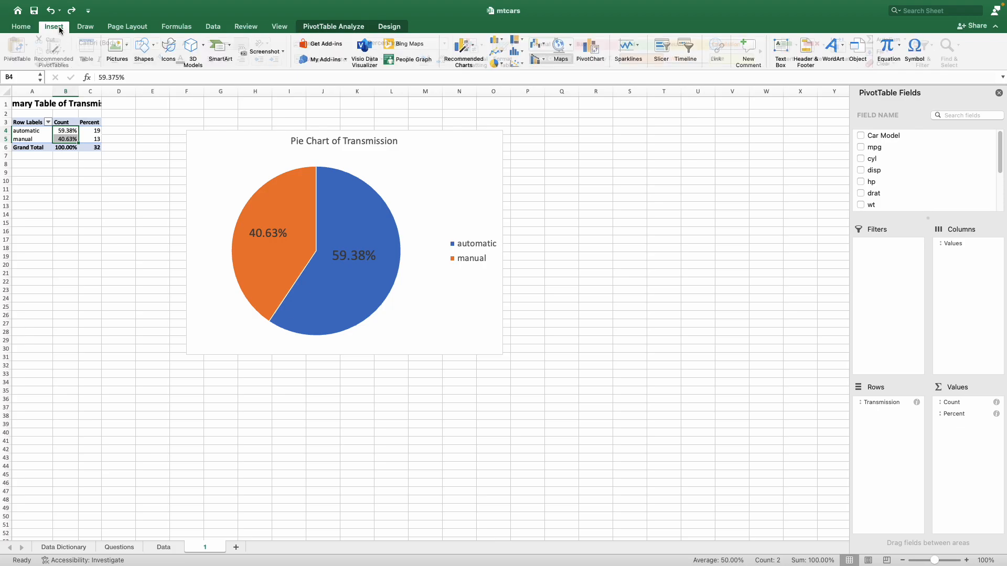
click(498, 61)
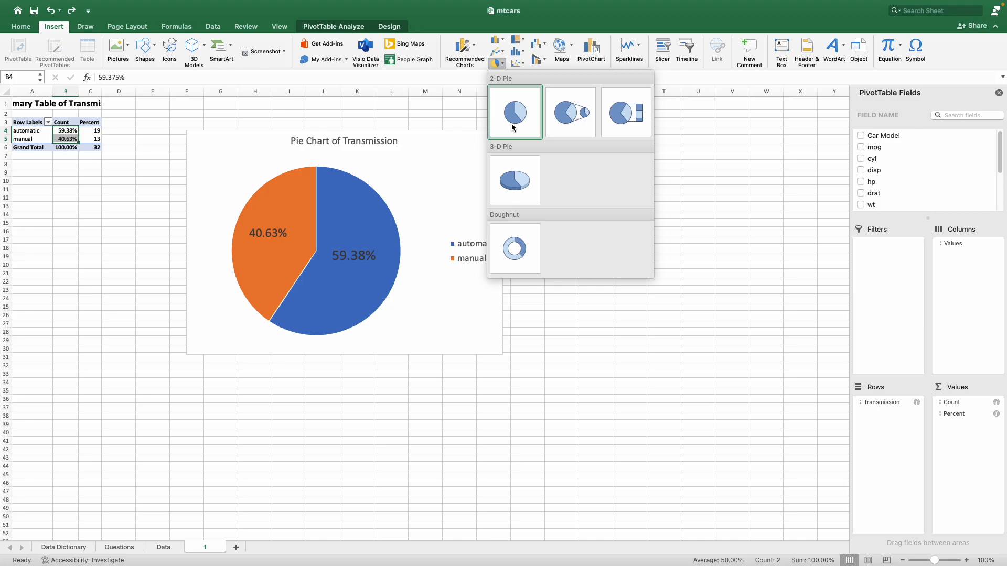
click(520, 255)
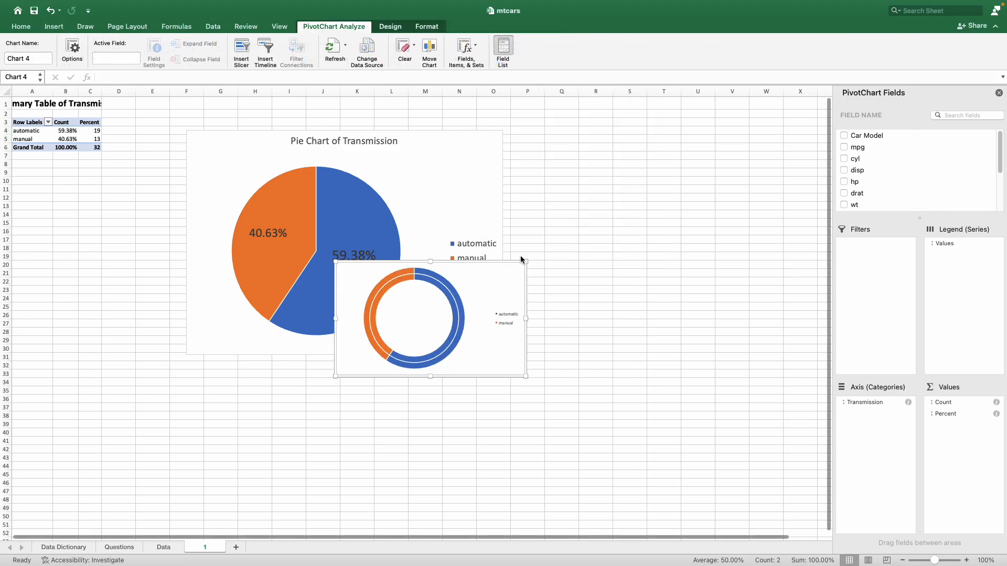
Move the donut chart clear of the pie chart, enlarge it, and increase its legend text by three font-size steps
drag(493, 272, 684, 209)
drag(723, 313, 800, 411)
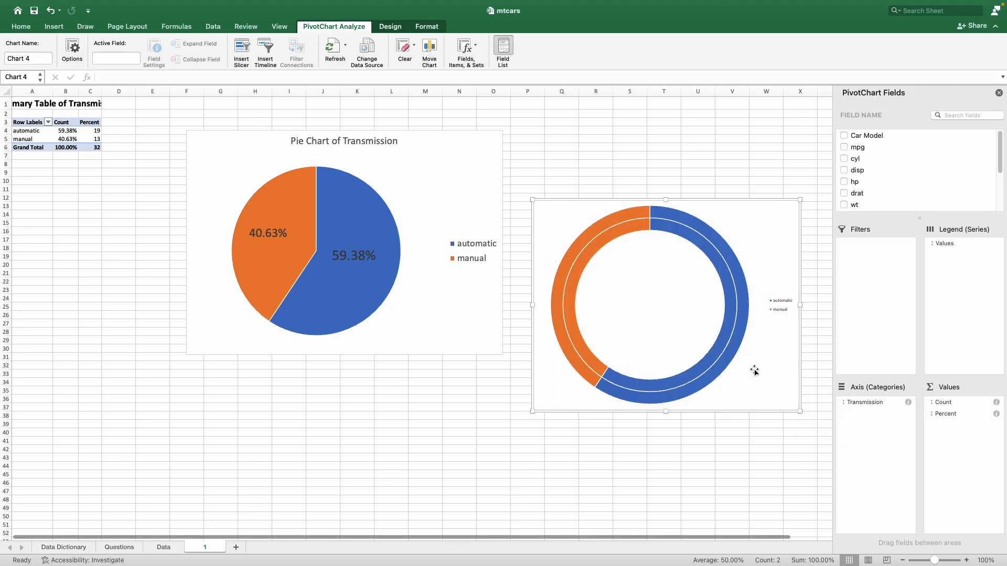
click(770, 305)
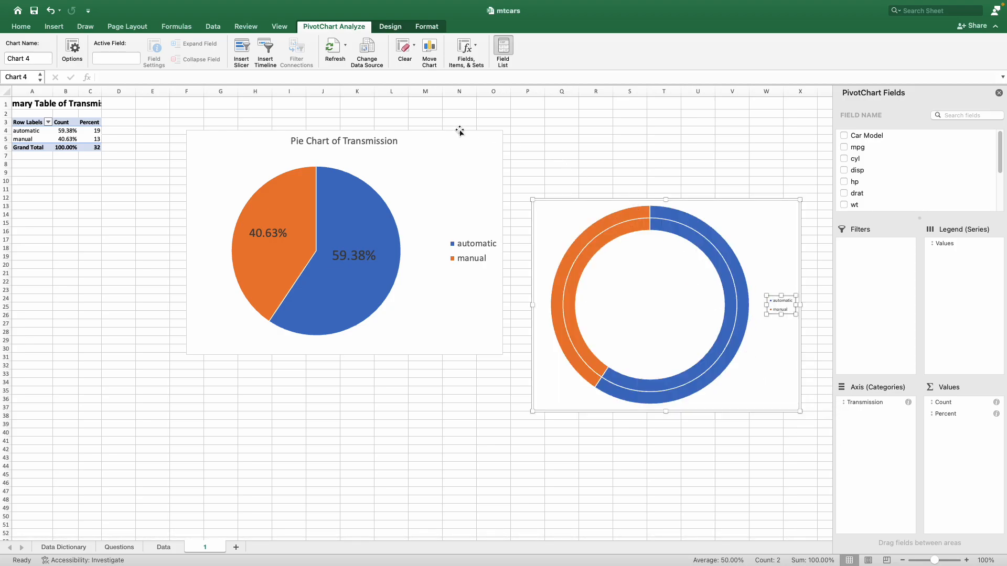
click(21, 27)
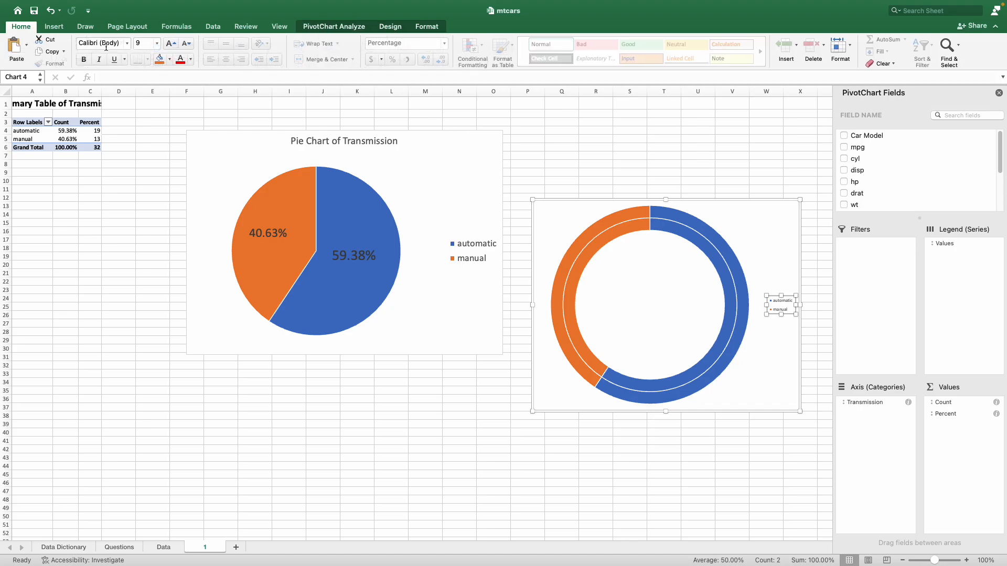
click(171, 44)
click(170, 44)
click(171, 44)
click(171, 44)
click(170, 45)
click(751, 226)
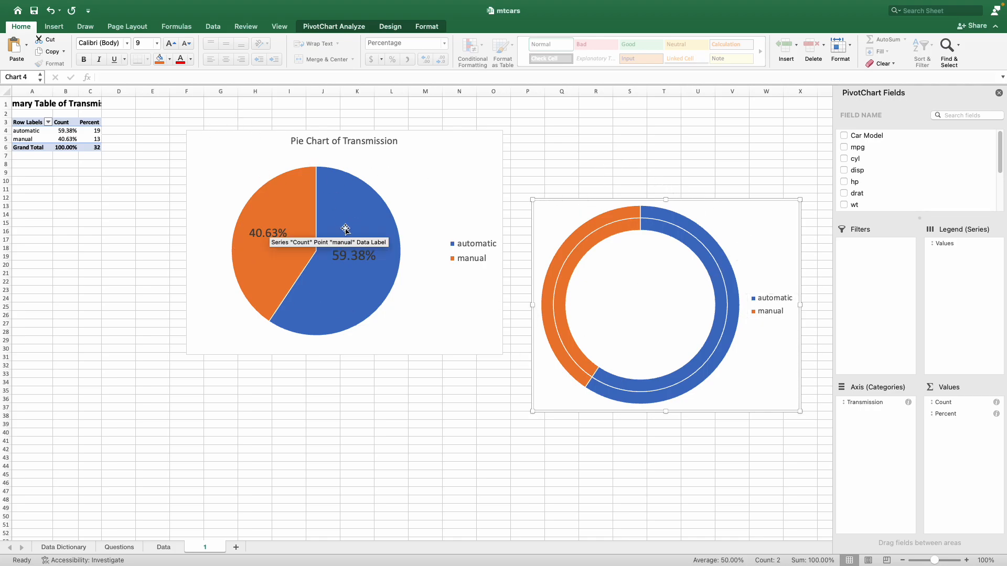
Add a chart title above the donut chart
click(334, 26)
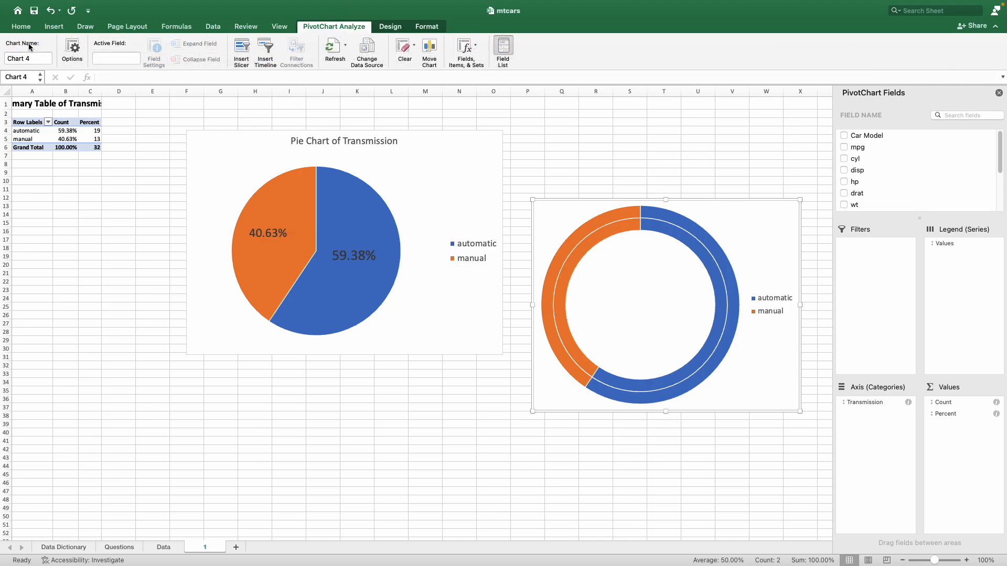
click(390, 26)
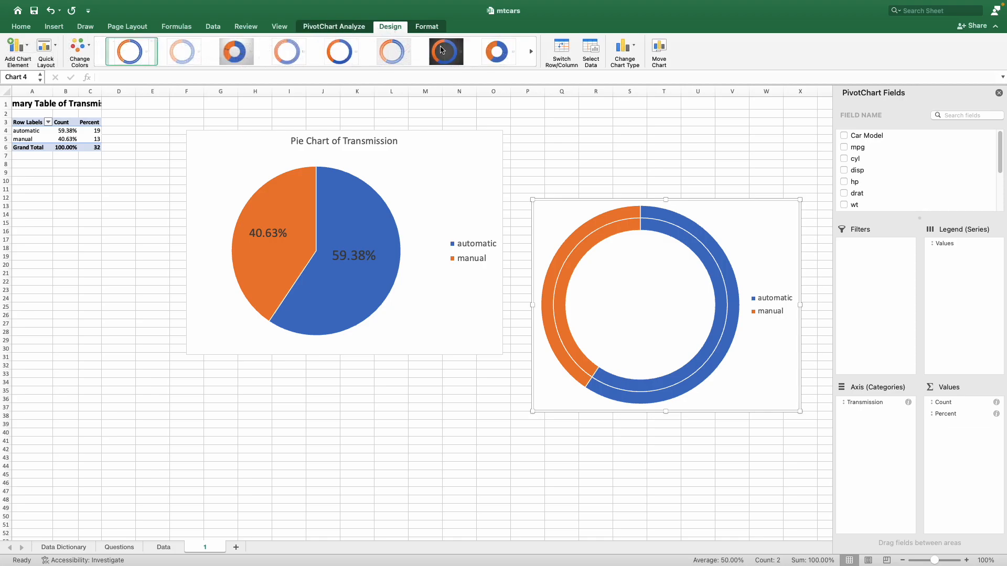
click(738, 229)
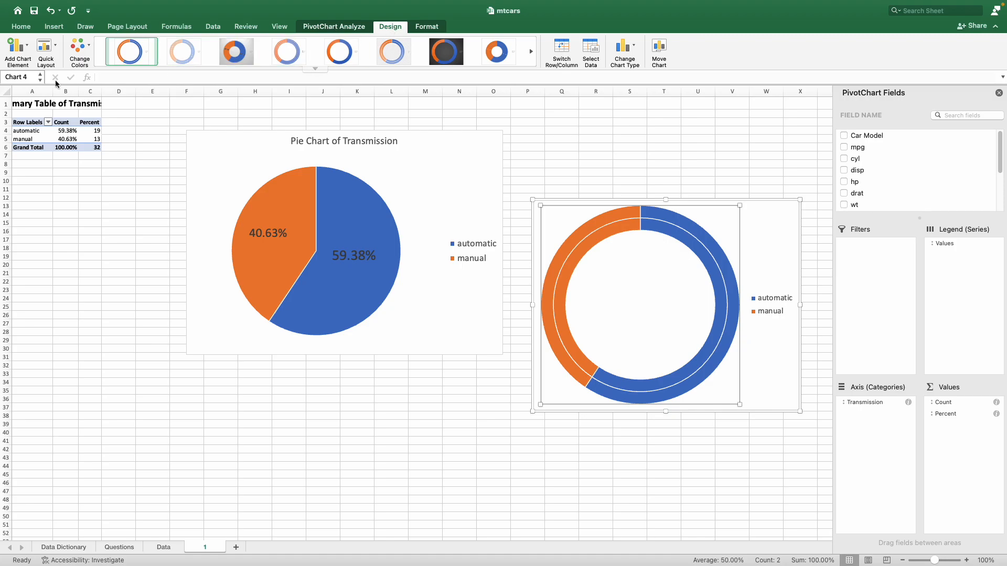
click(16, 55)
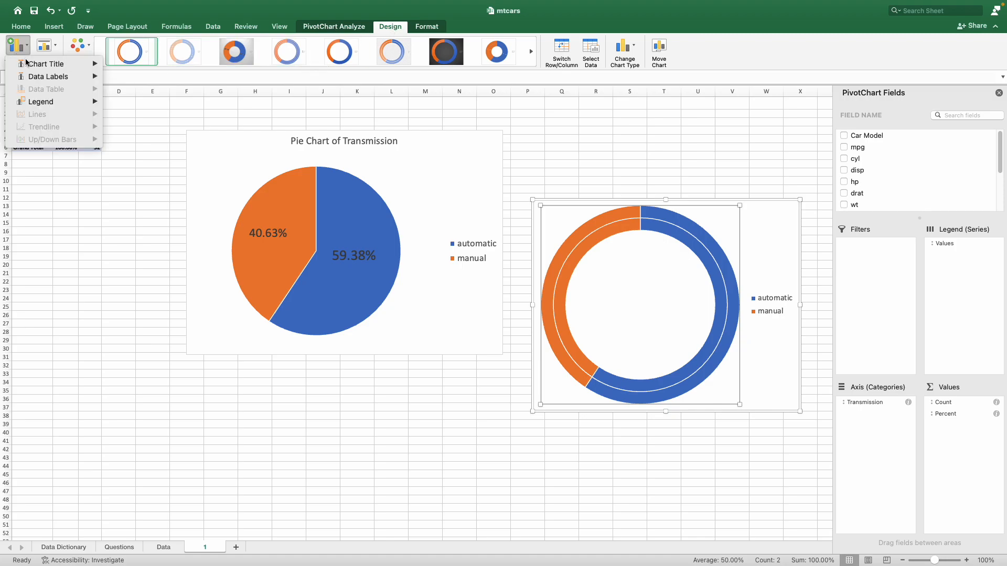
mouse_move(27, 63)
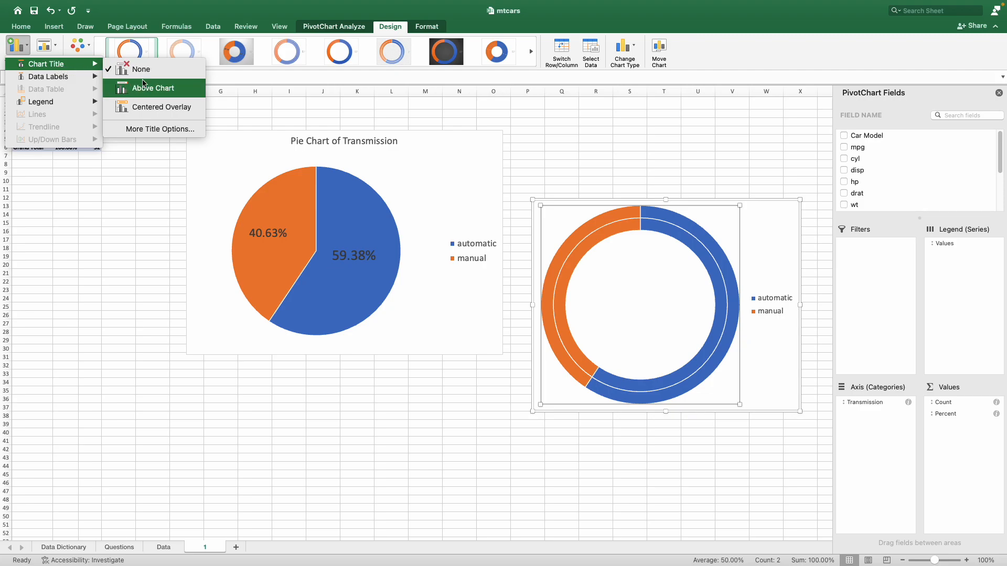
click(160, 89)
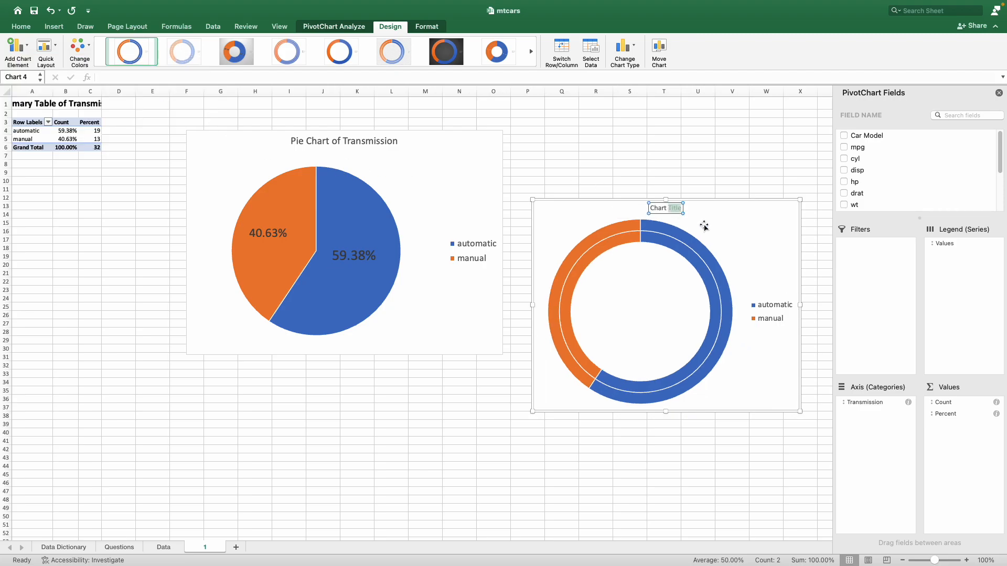
Replace the donut chart's placeholder title with "Donut Chart of Transmission"
key(BackSpace)
key(BackSpace)
key(BackSpace)
key(BackSpace)
key(BackSpace)
key(BackSpace)
key(BackSpace)
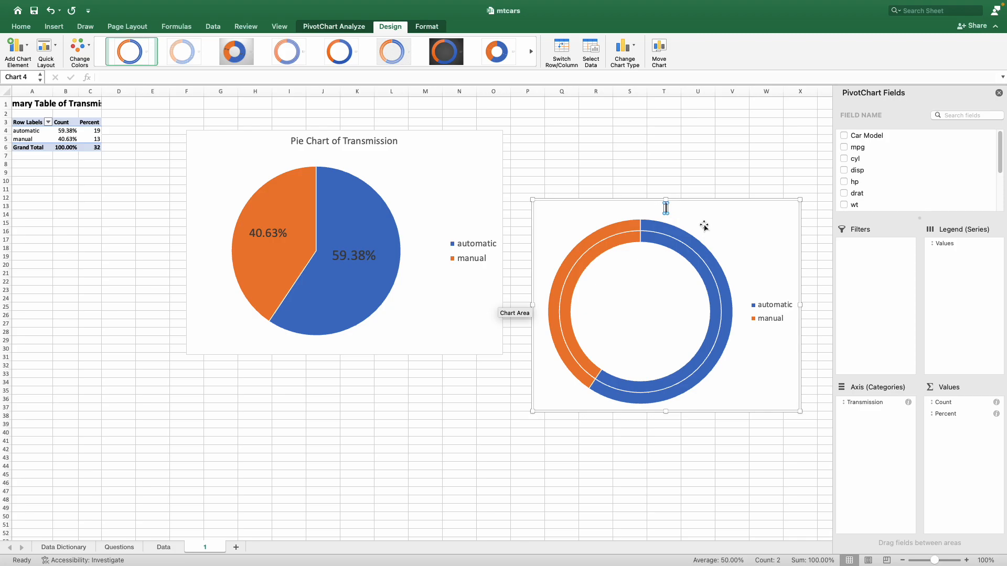
text(Donut Chart of Transmission)
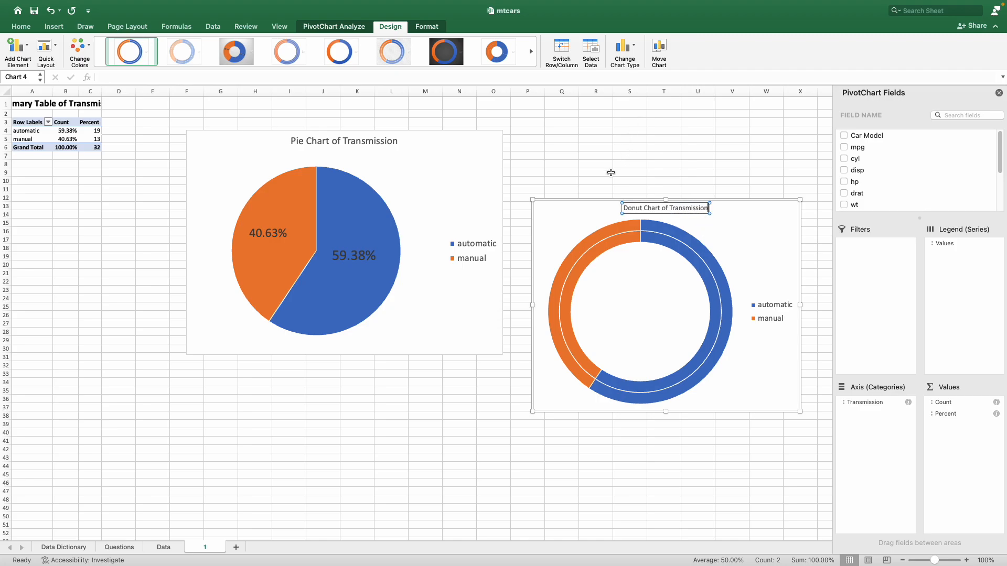
click(581, 180)
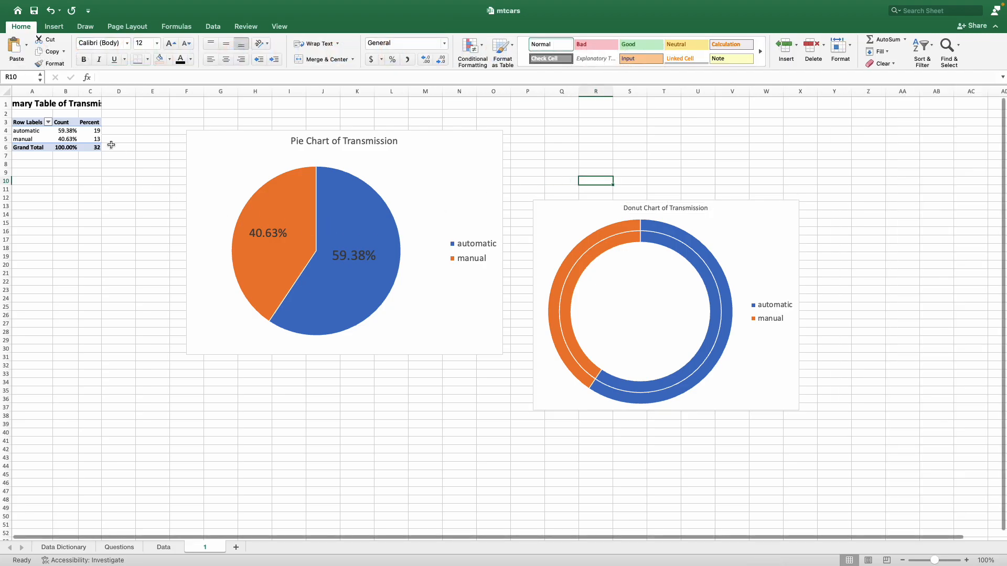
Remove the Percent field from the summary PivotTable's values
click(74, 134)
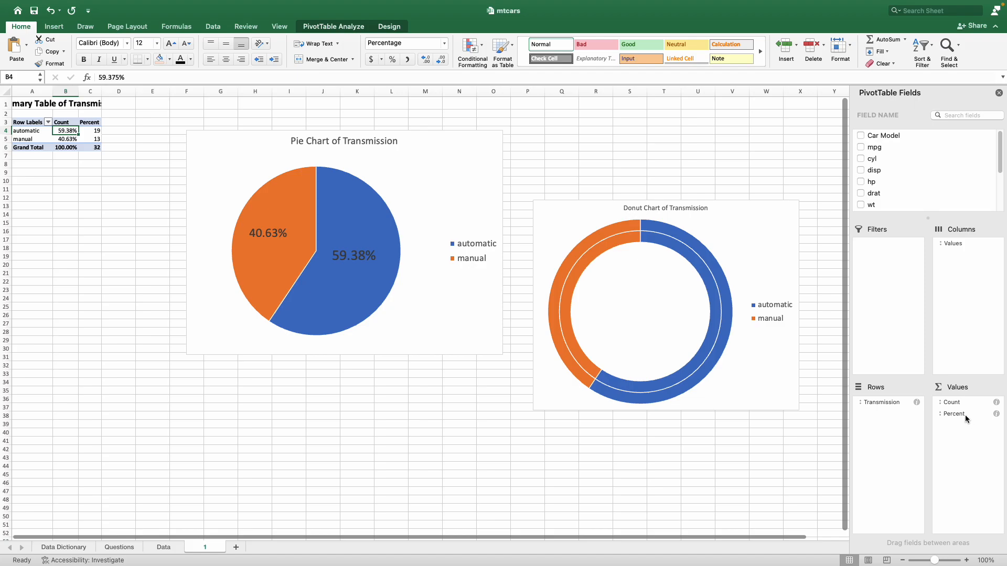
drag(960, 414, 948, 165)
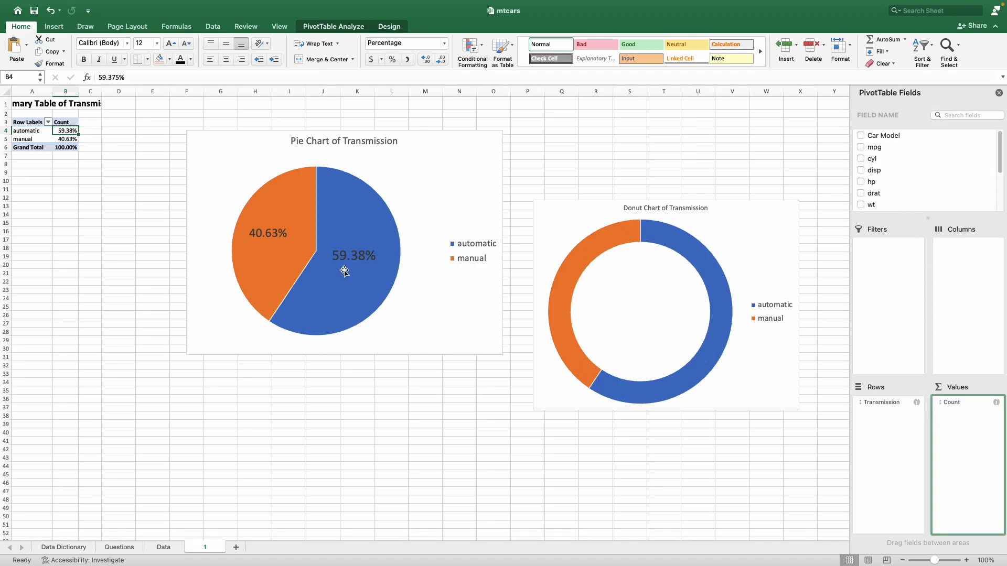
Line up the donut chart with the pie chart's upper edge and enlarge it to about the same height
drag(743, 211, 735, 141)
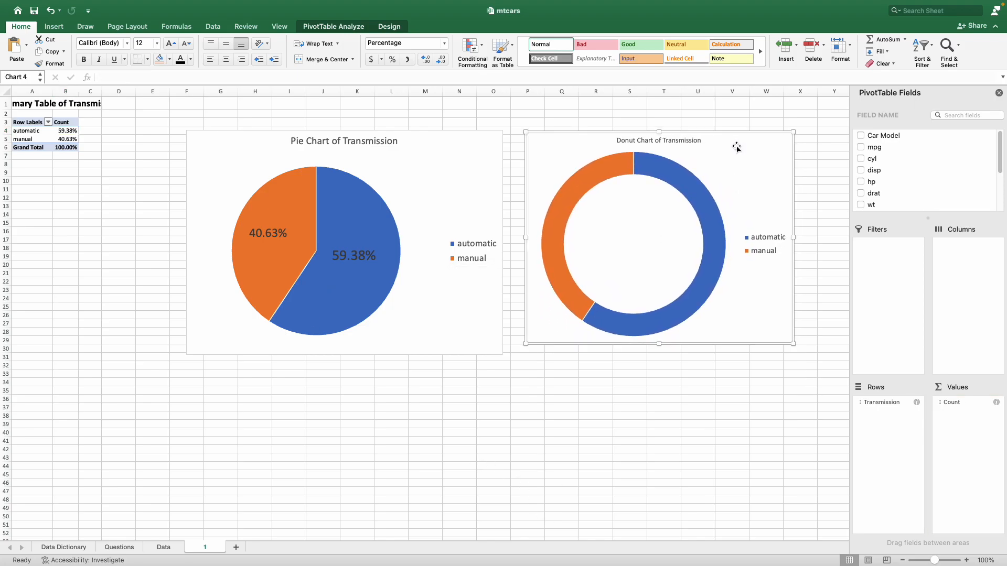
drag(792, 344, 807, 353)
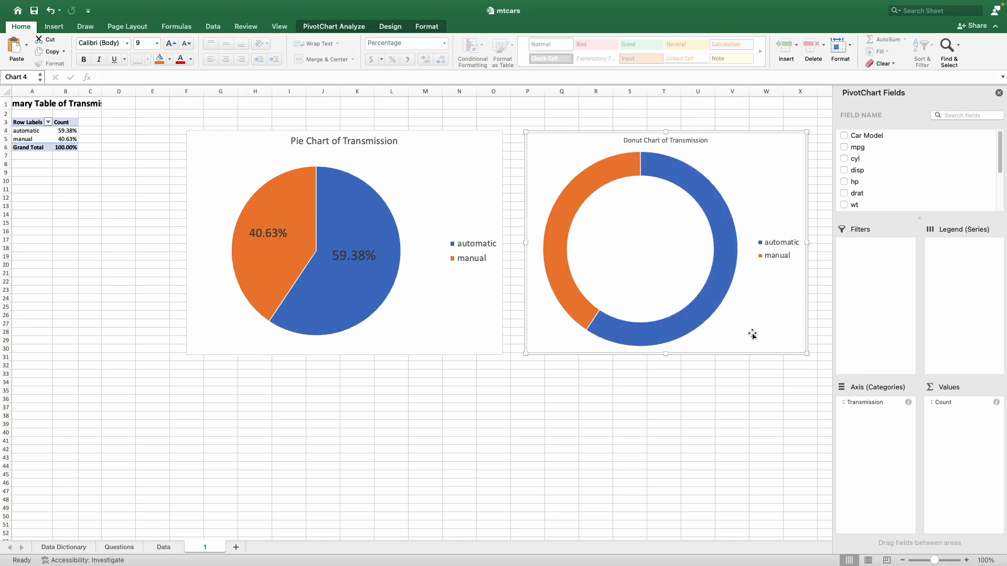
right_click(667, 331)
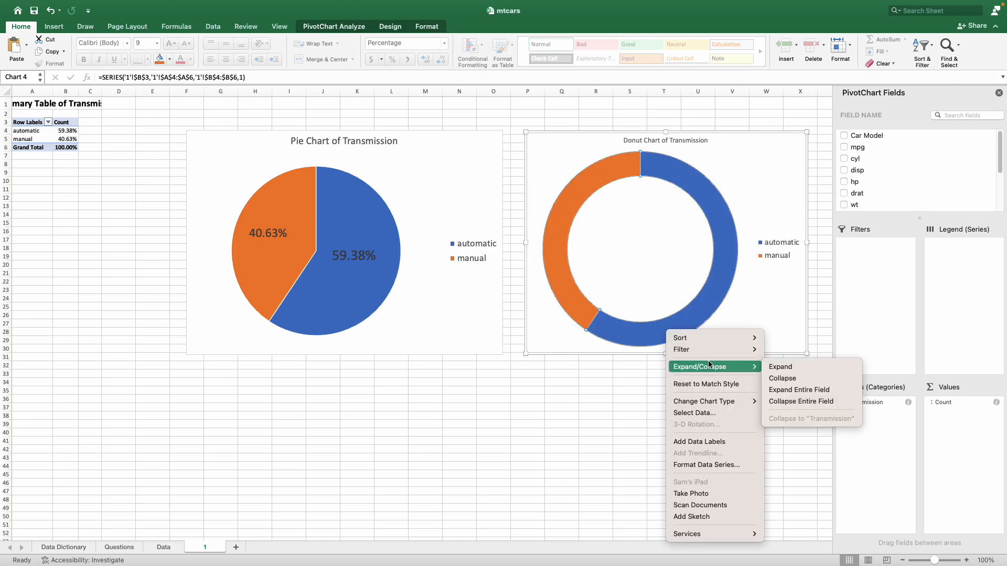
click(90, 185)
Rename the summary table's Count column header as Percent
click(85, 179)
click(66, 122)
text(Pe)
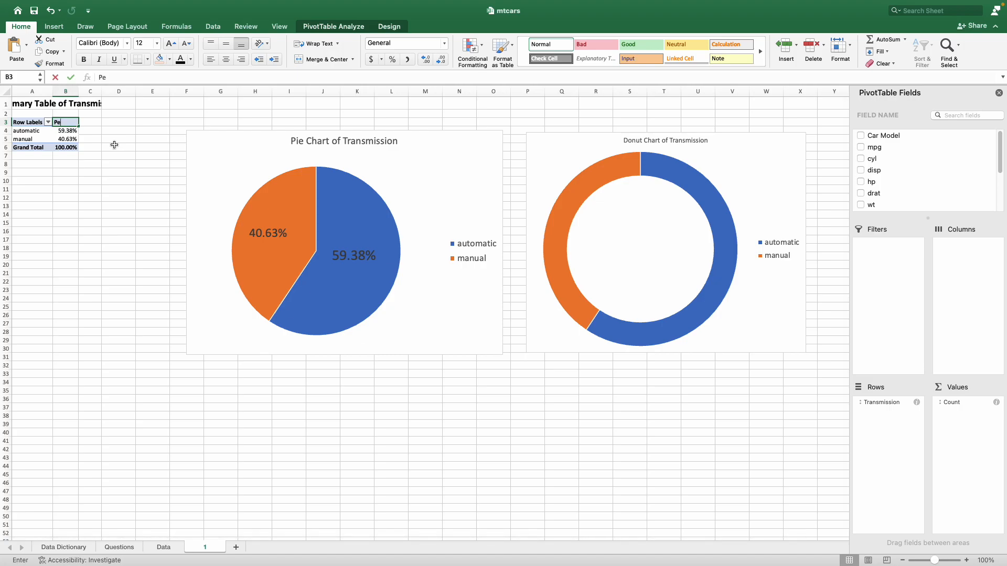
key(Return)
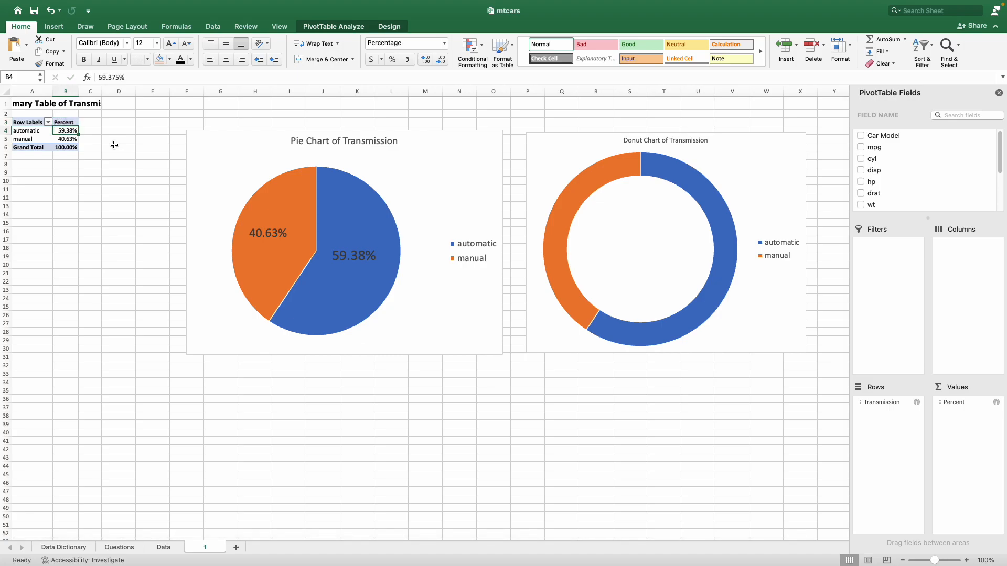
click(102, 178)
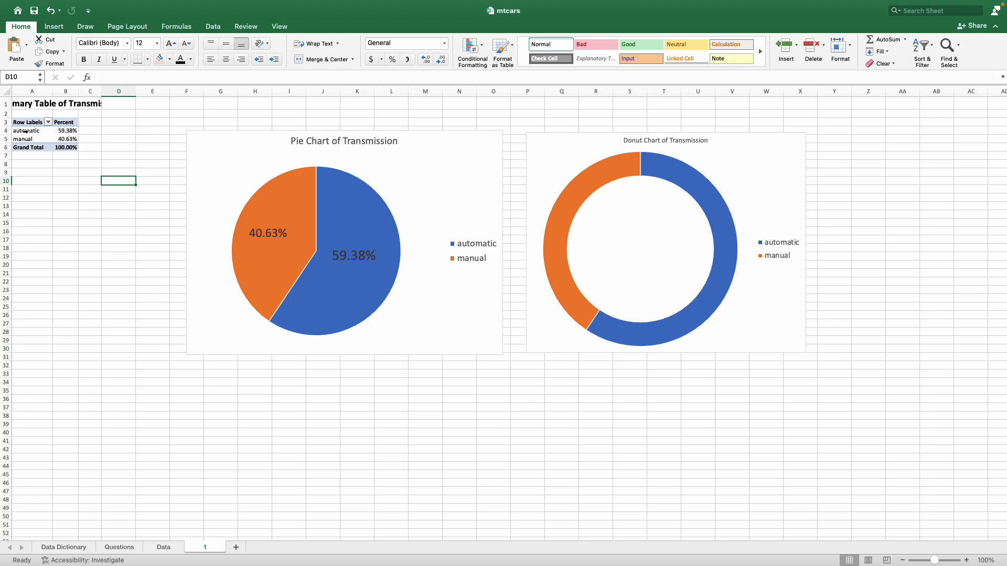
Examine the available fields and the Percent values' Summarize Values By and Show Values As options
click(70, 132)
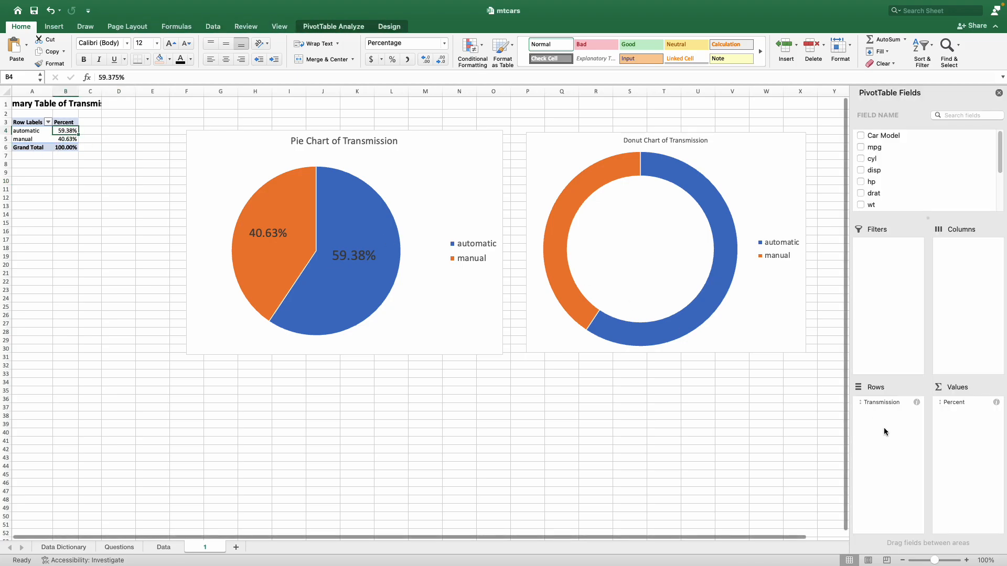
click(959, 403)
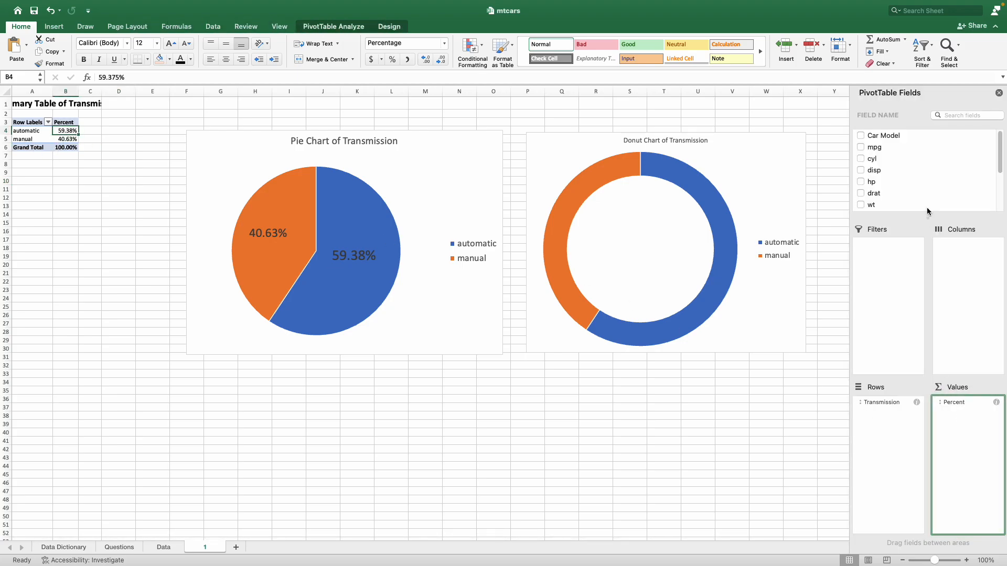
scroll(909, 177, down, 3)
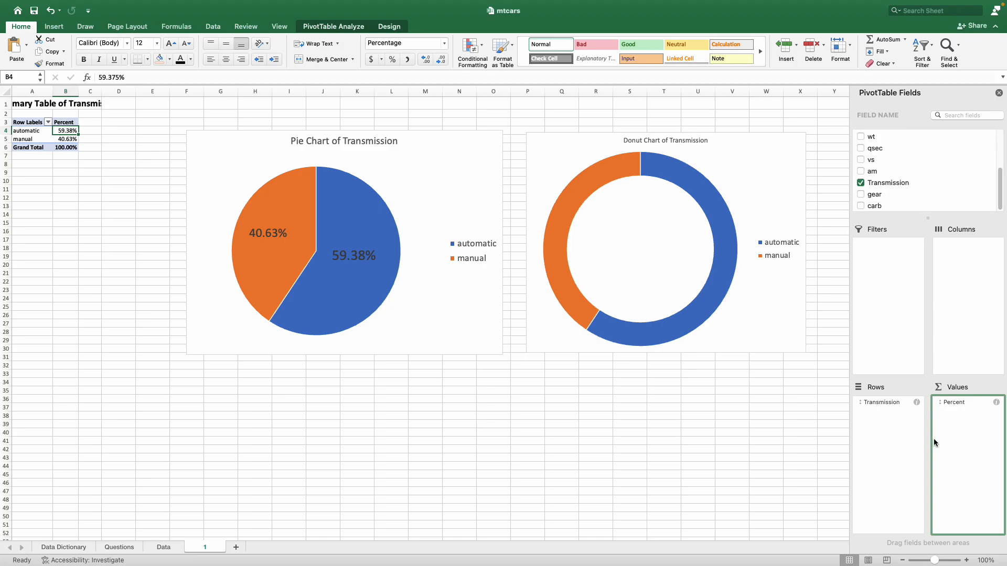
mouse_move(960, 402)
mouse_down()
mouse_move(968, 434)
mouse_move(964, 415)
mouse_up()
right_click(74, 133)
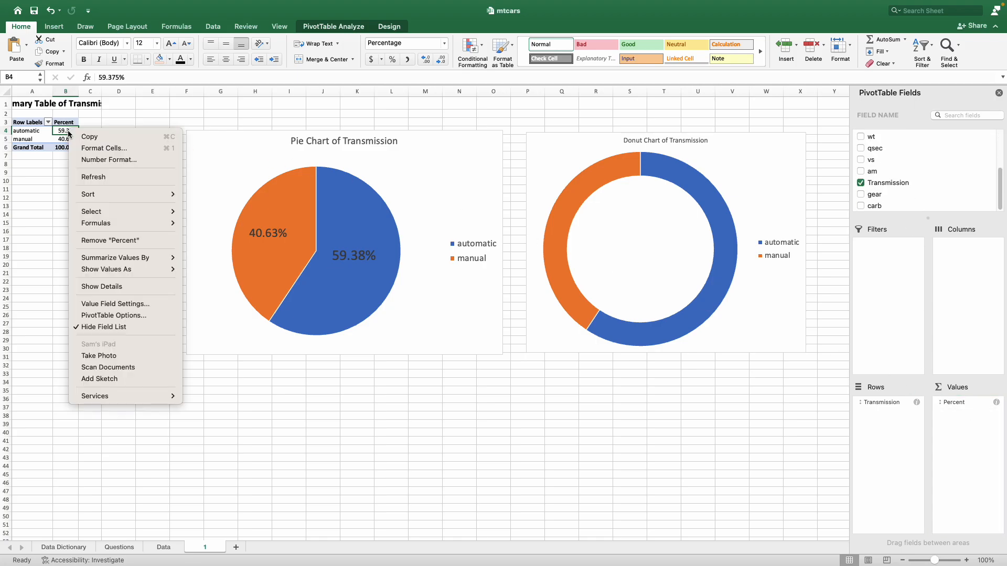
mouse_move(134, 257)
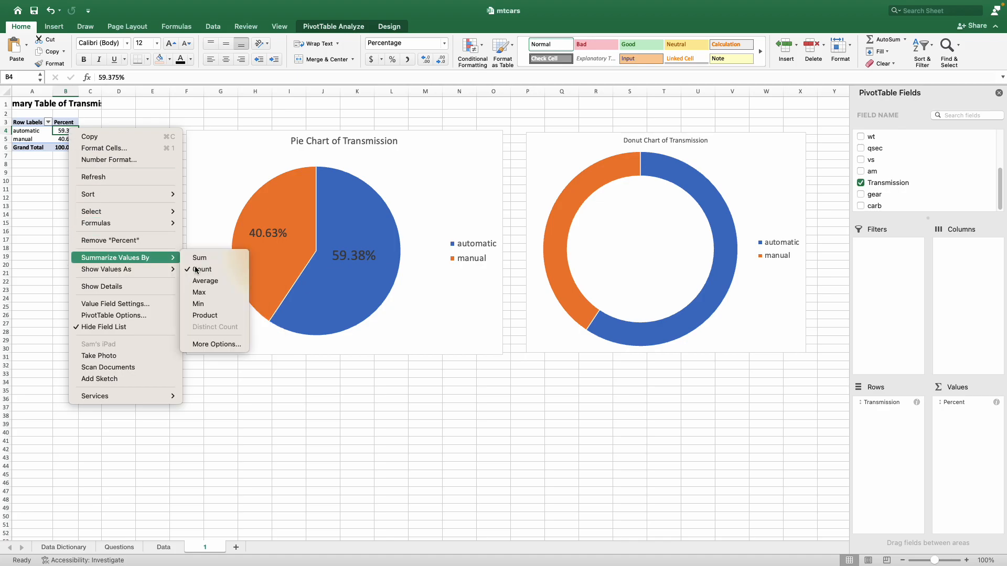
mouse_move(162, 269)
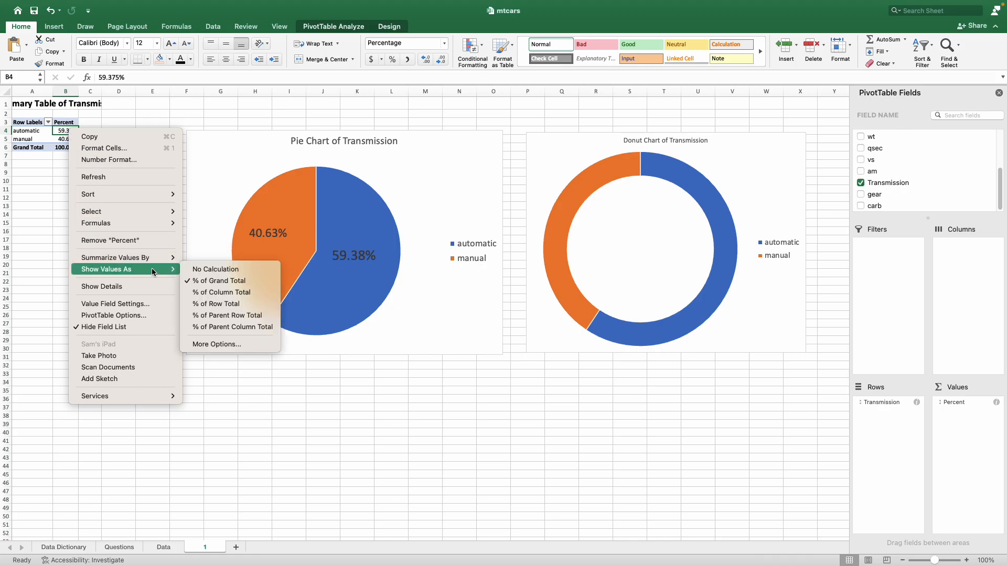
mouse_move(72, 192)
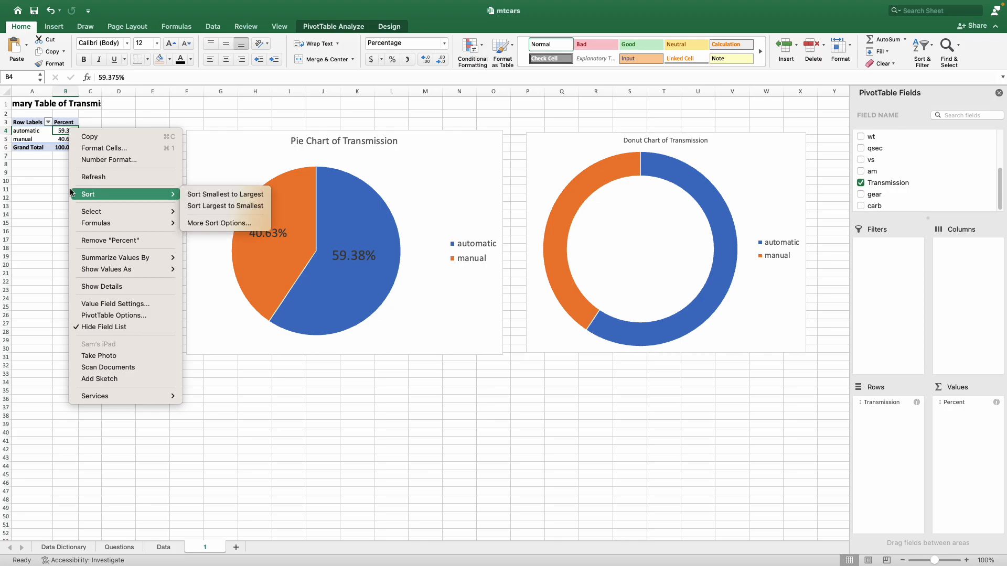
click(29, 174)
Copy the summary PivotTable in A3:B6 and paste the copy at cell A15
drag(23, 123, 66, 147)
right_click(66, 144)
click(79, 152)
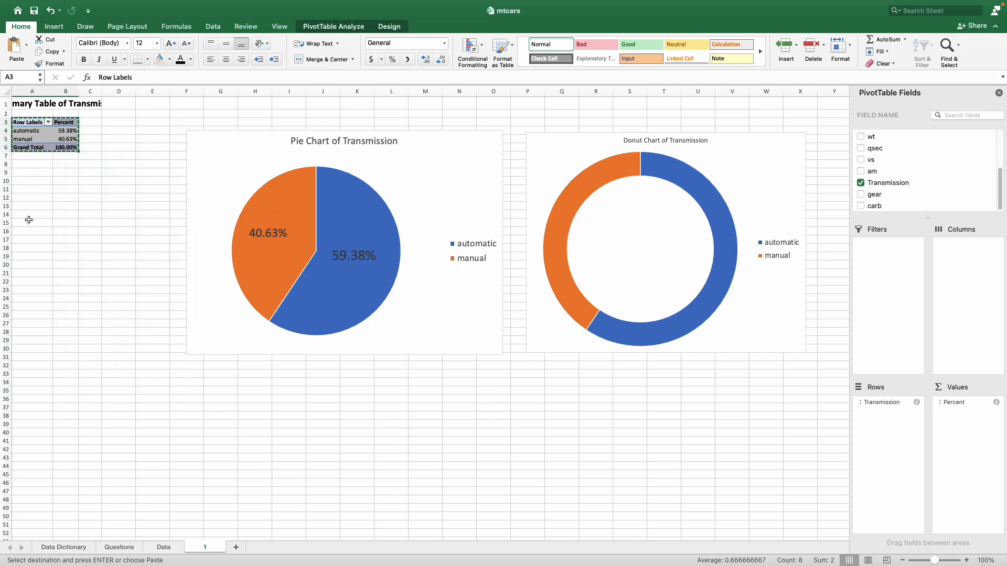
click(29, 223)
right_click(28, 223)
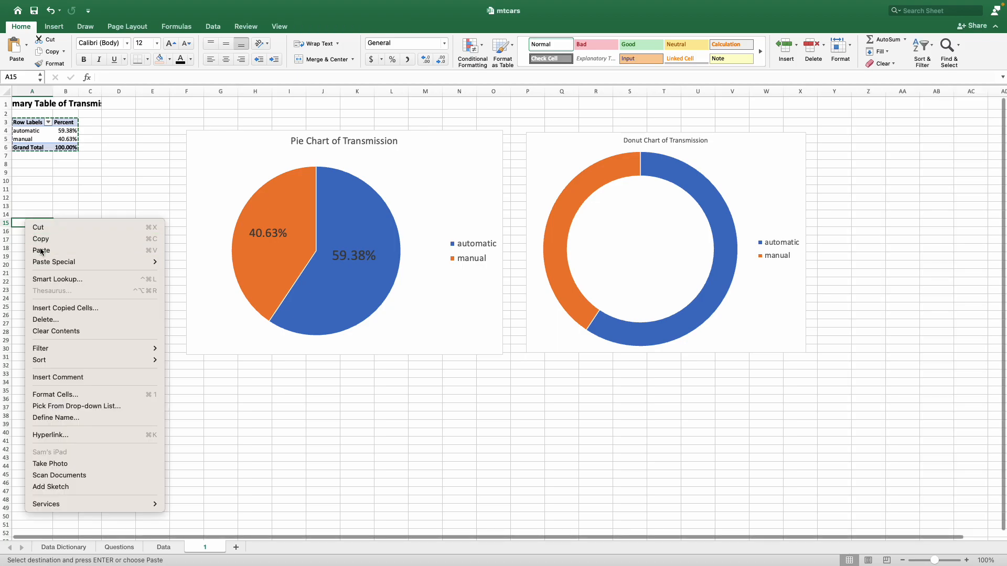
click(42, 250)
Add a count of Transmission to the copied PivotTable's values beside the Percent column
click(67, 239)
scroll(882, 191, down, 5)
drag(885, 186, 956, 451)
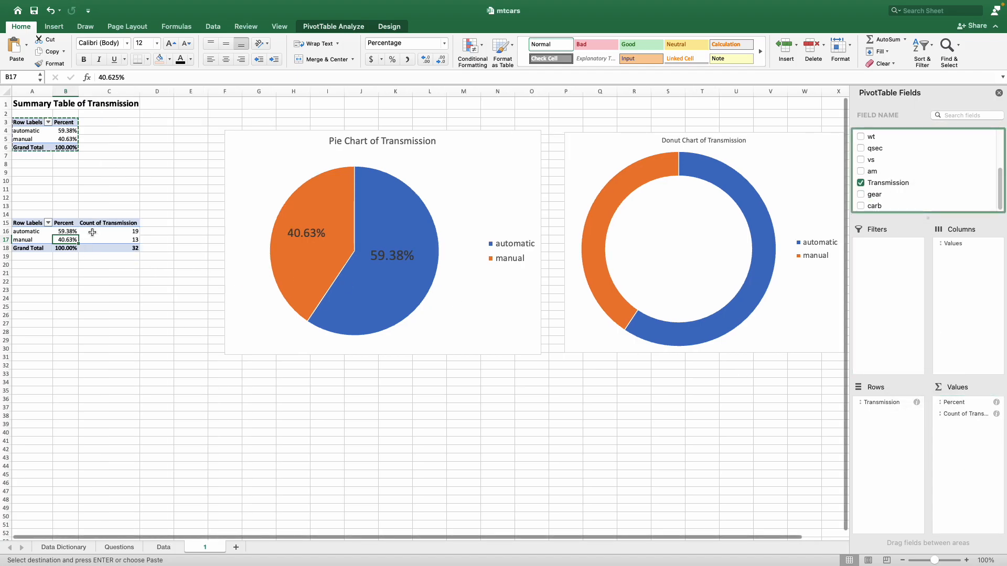
click(127, 306)
Move the "Summary Table of Transmission" title from A1 to A12, above the copied PivotTable
click(76, 107)
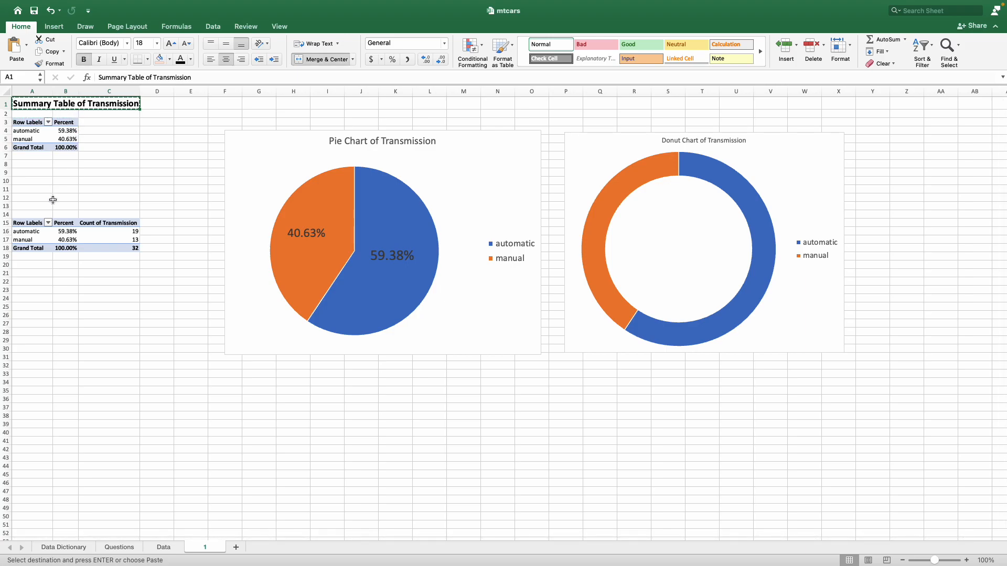
click(35, 197)
key(Return)
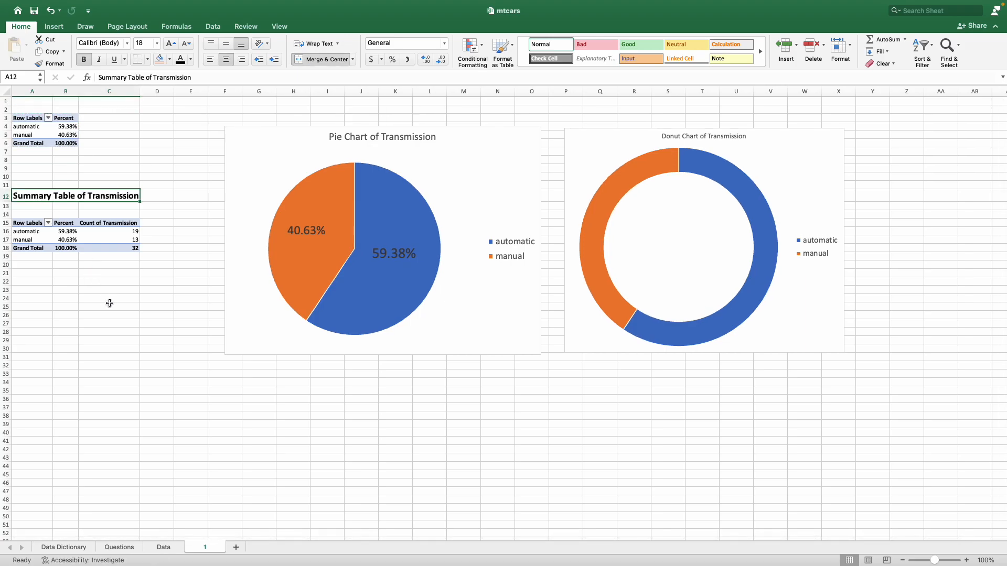
Shift the pie chart and the donut chart slightly up and toward the tables, starting around row 2
click(136, 339)
drag(472, 158, 451, 144)
drag(784, 153, 774, 135)
click(1000, 93)
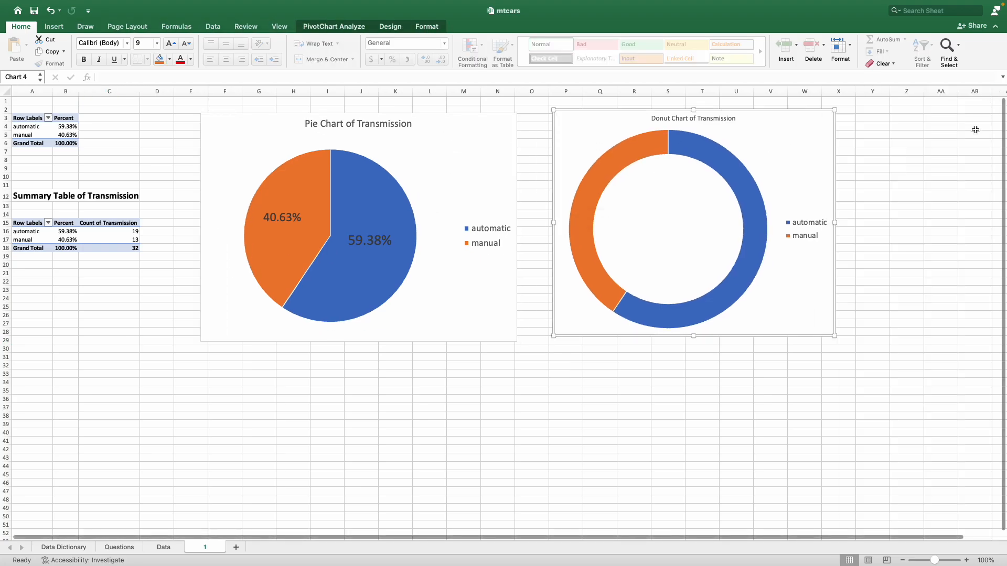
click(100, 304)
Review the titled summary table and check question 1 and its answer on the Questions sheet
drag(43, 195, 121, 258)
click(170, 367)
click(121, 547)
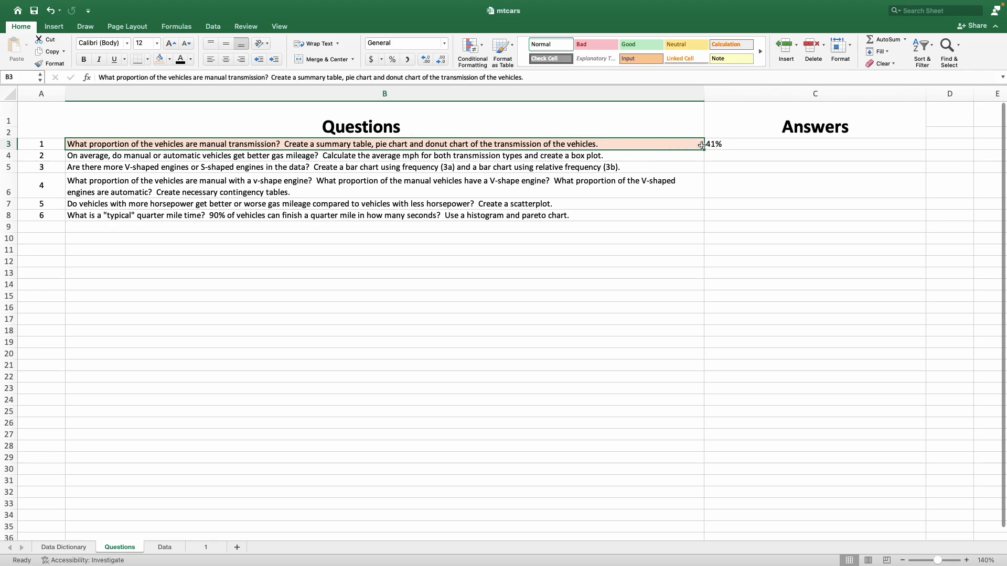
click(727, 144)
mouse_move(832, 4)
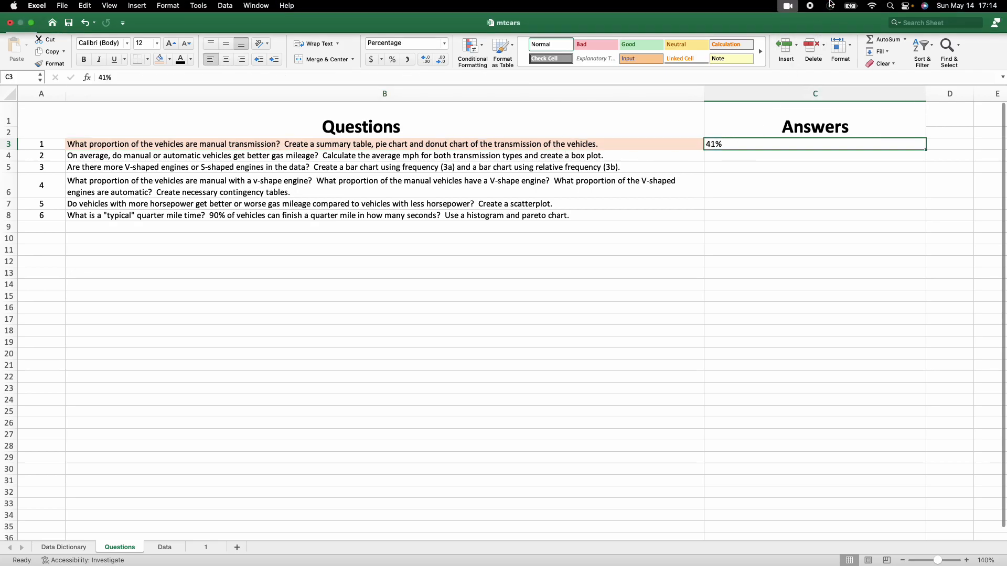